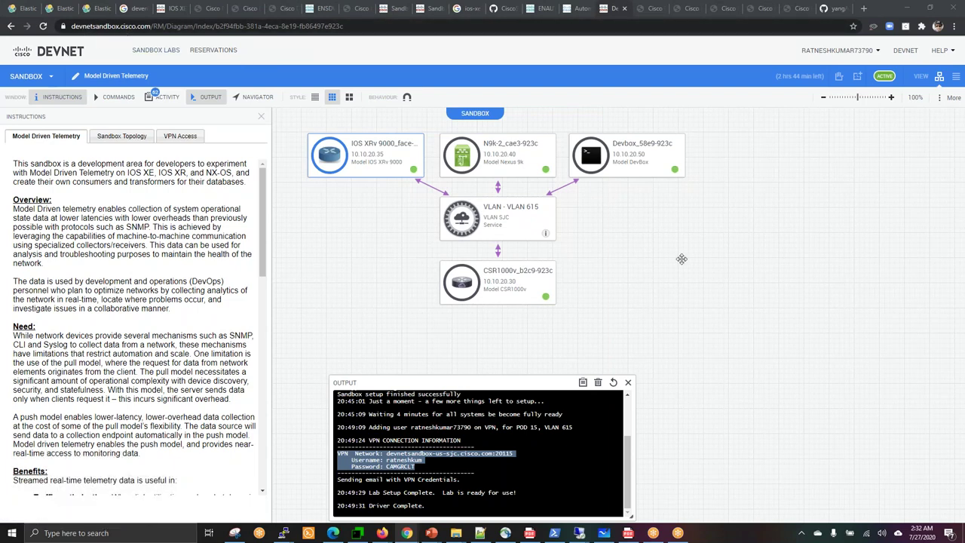
Review the Enabling Telemetry On IOS XE step on the telemetry lab page, then return to the sandbox topology.
{"action": "mouse_move", "coordinate": [382, 167]}
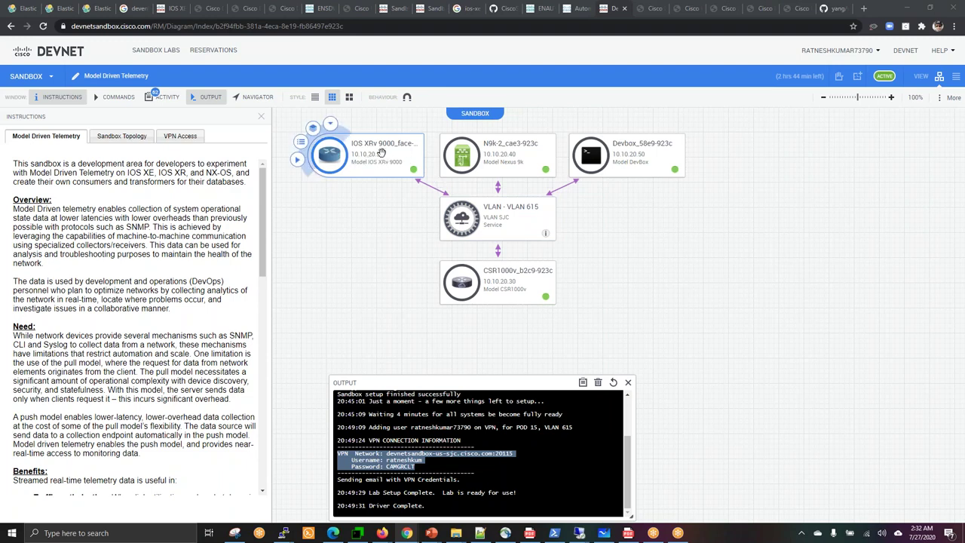
{"action": "mouse_move", "coordinate": [595, 154]}
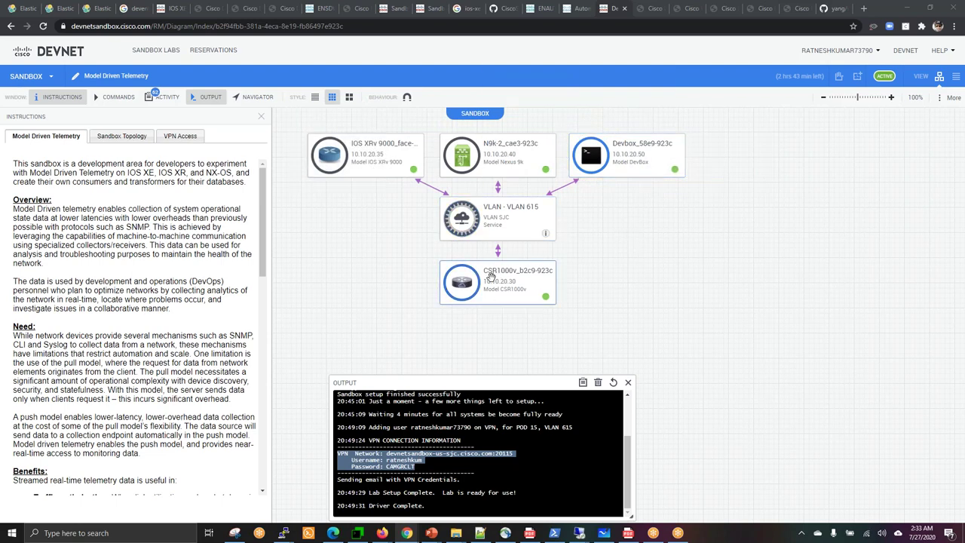
{"action": "mouse_move", "coordinate": [524, 287]}
{"action": "left_click", "coordinate": [647, 11]}
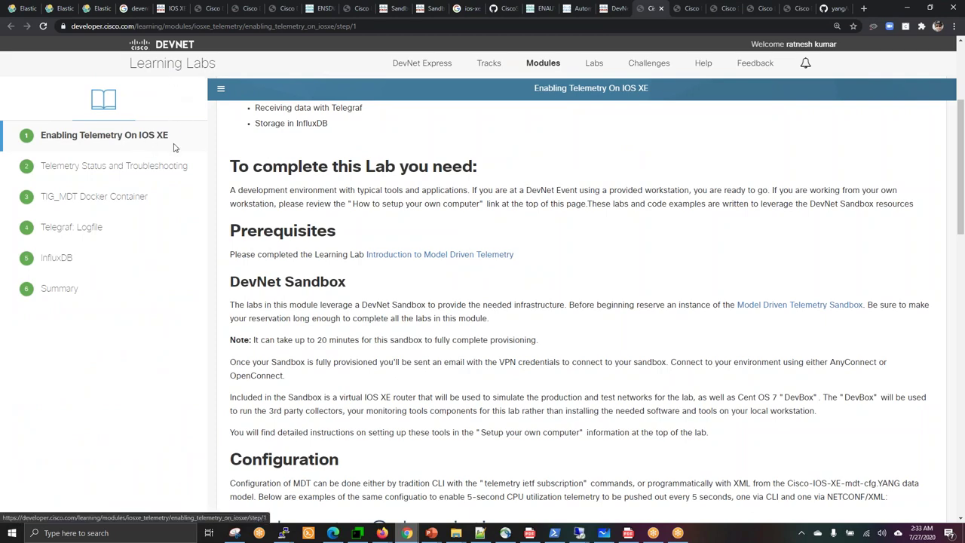
{"action": "left_click", "coordinate": [960, 64]}
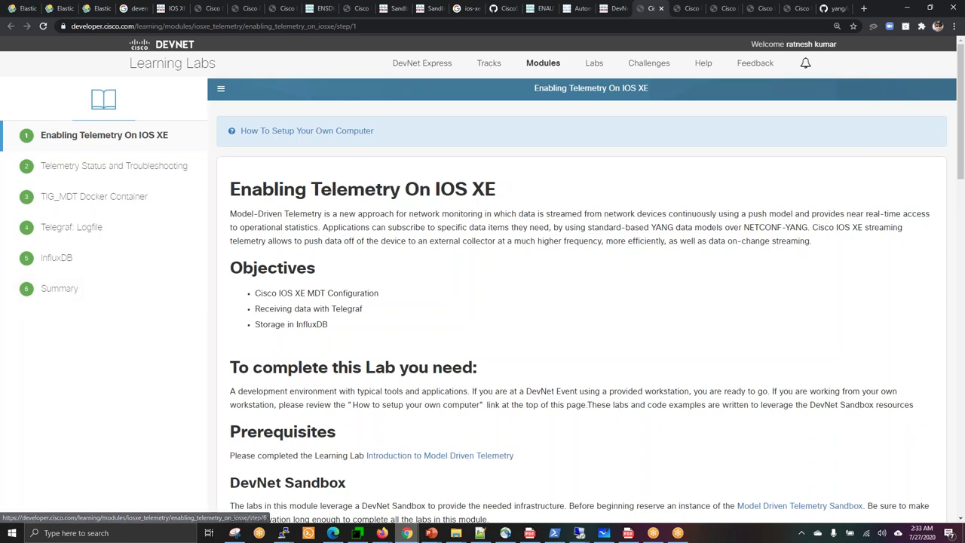
{"action": "scroll", "coordinate": [620, 312], "scroll_direction": "down", "scroll_amount": 2}
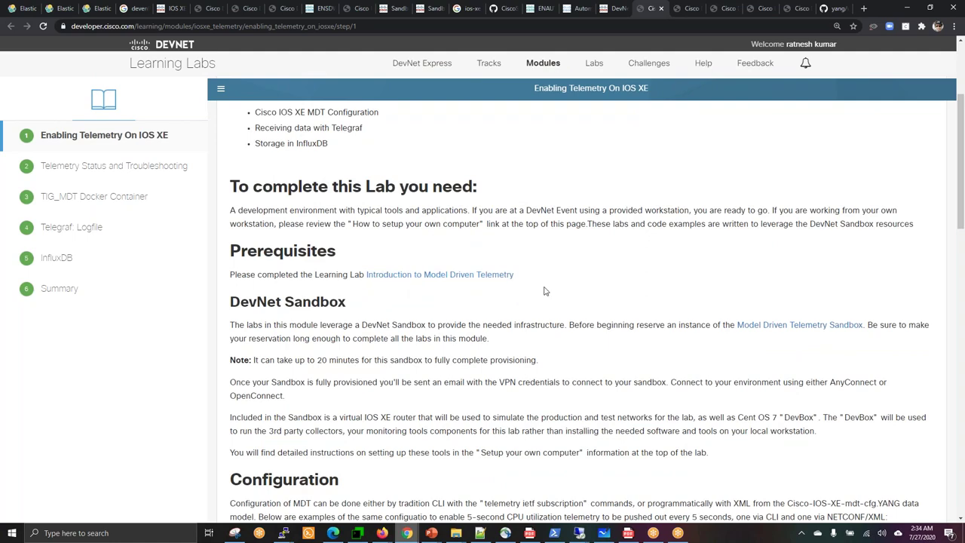
{"action": "scroll", "coordinate": [600, 293], "scroll_direction": "down", "scroll_amount": 1}
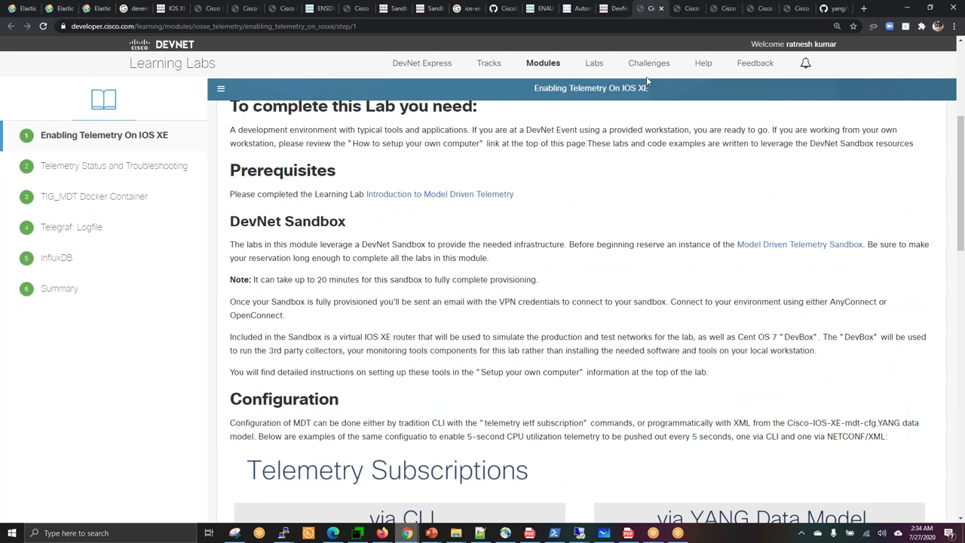
{"action": "left_click", "coordinate": [618, 11]}
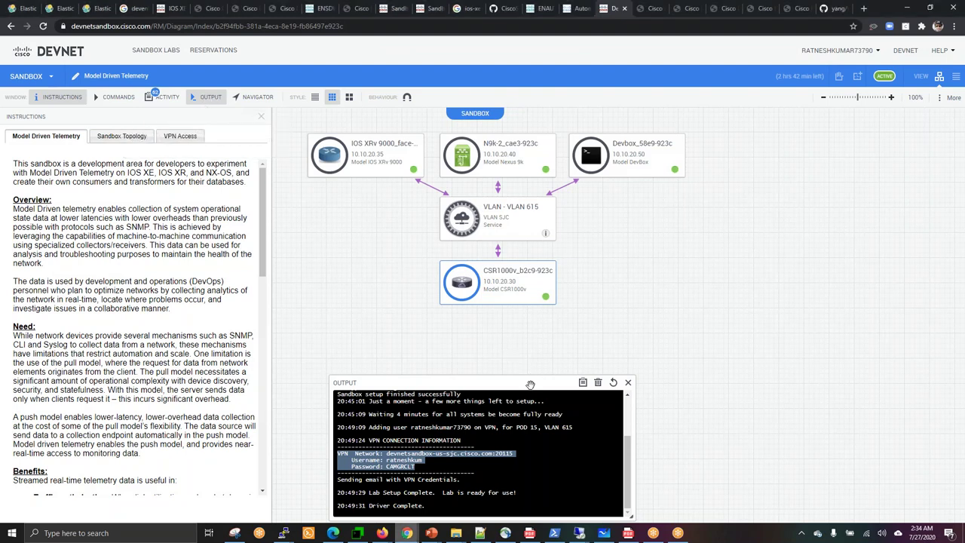
Select the VPN connection details in the output log, then the CSR1000v address and SSH login in Access Details.
{"action": "double_click", "coordinate": [404, 460]}
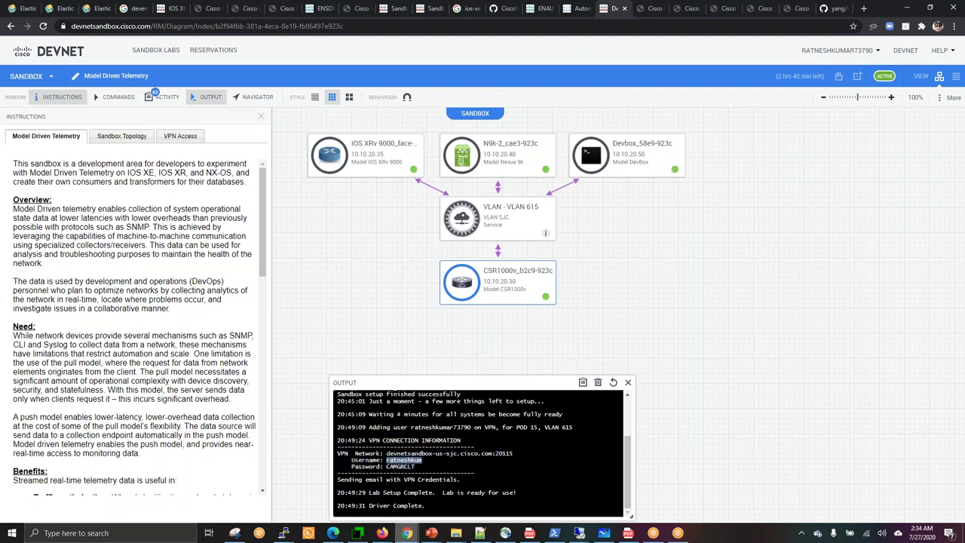
{"action": "left_click_drag", "start_coordinate": [423, 467], "coordinate": [341, 453]}
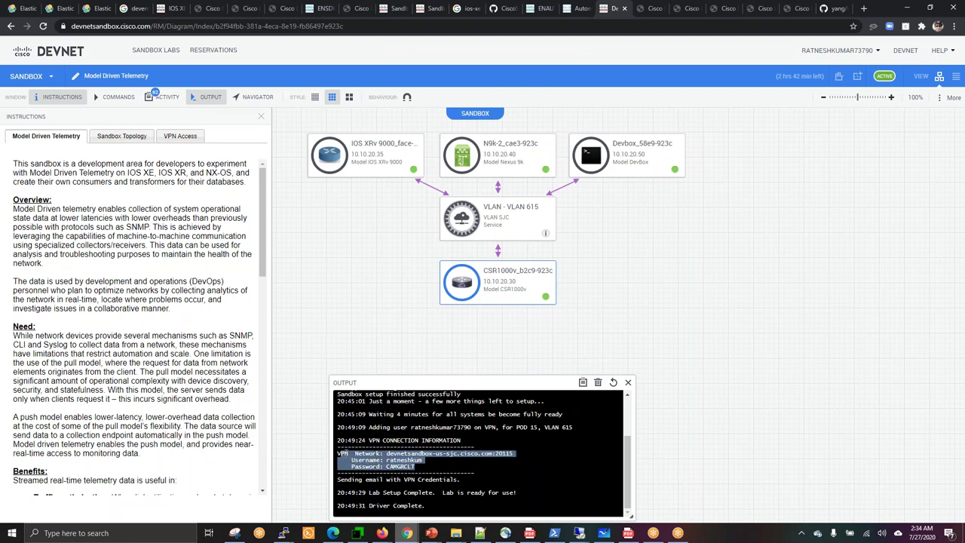
{"action": "left_click", "coordinate": [400, 455]}
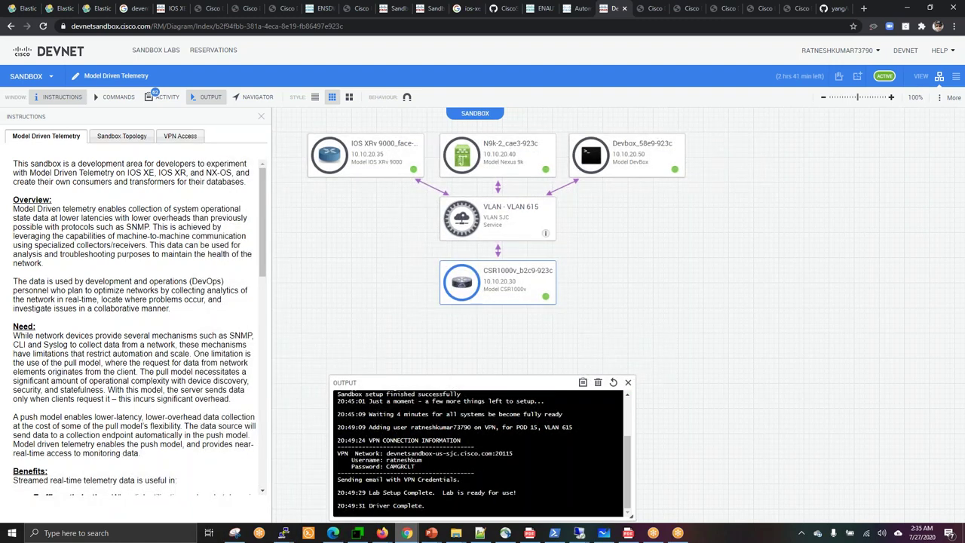
{"action": "mouse_move", "coordinate": [462, 283]}
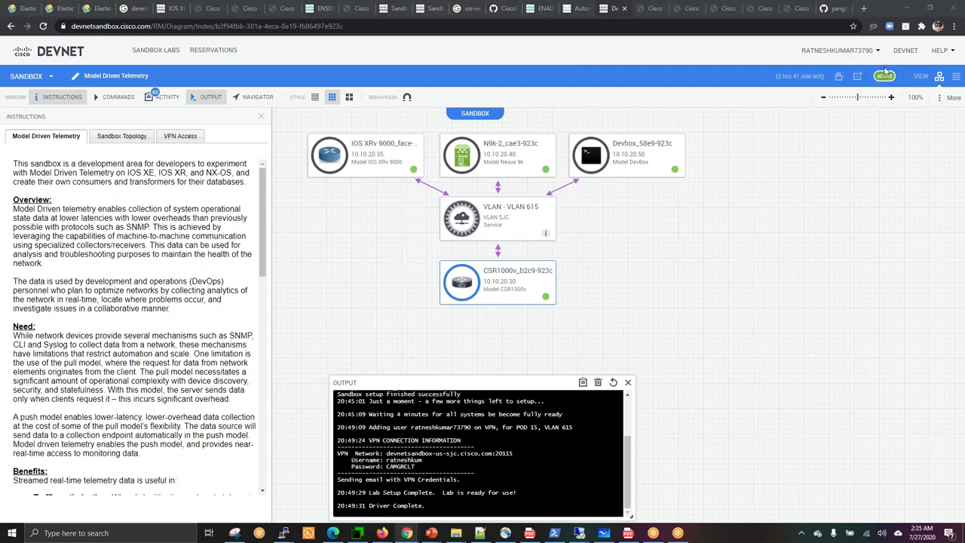
{"action": "scroll", "coordinate": [136, 324], "scroll_direction": "down", "scroll_amount": 10}
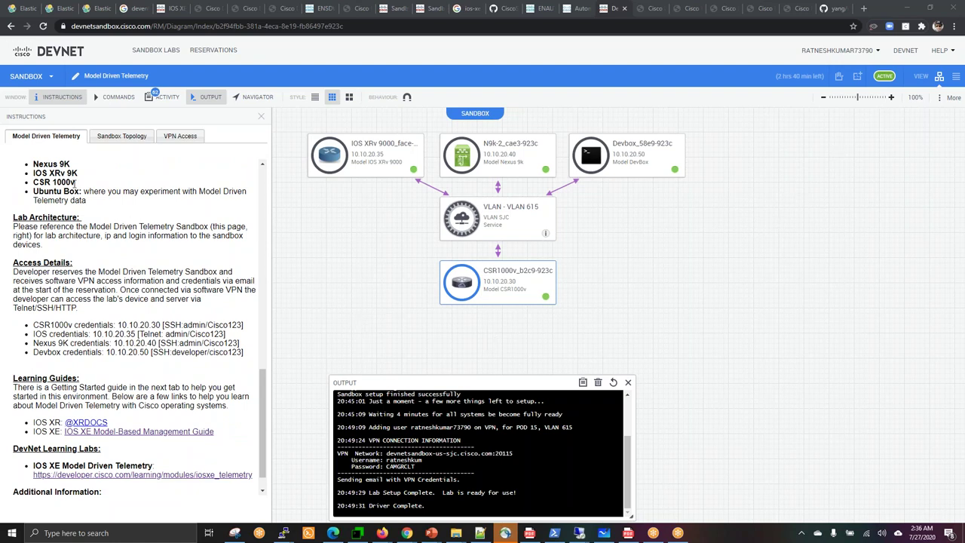
{"action": "left_click_drag", "start_coordinate": [143, 325], "coordinate": [247, 332]}
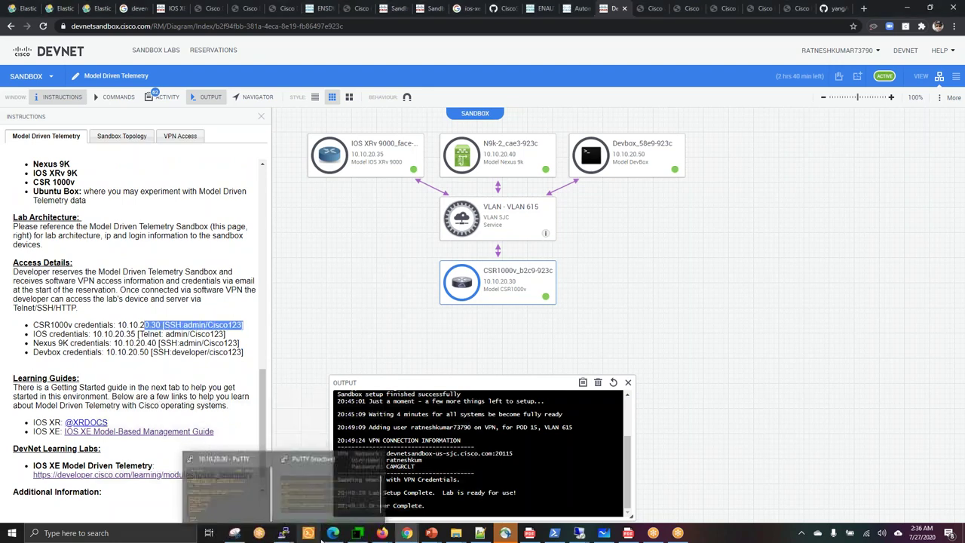
{"action": "mouse_move", "coordinate": [352, 537]}
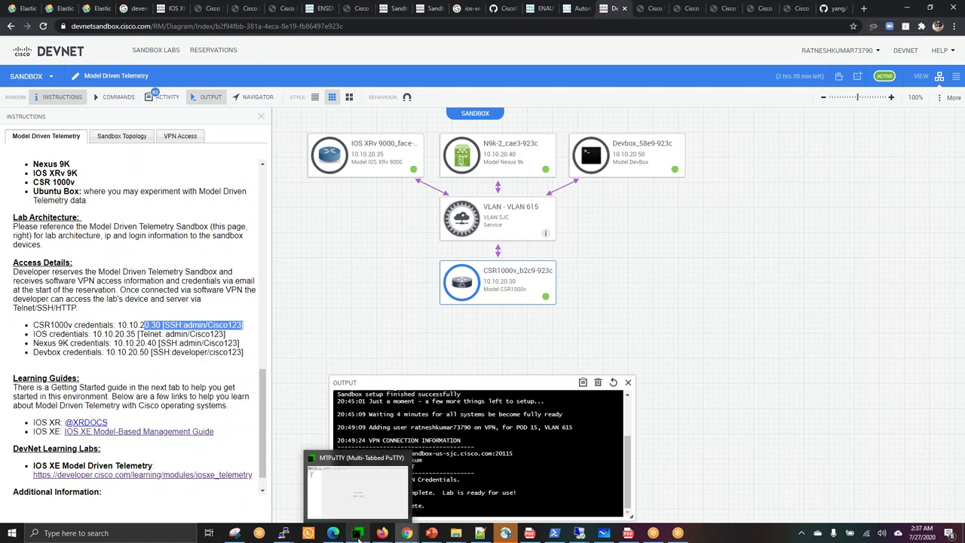
In MTPuTTY, collapse the SDWAN folder and create a new session folder named TEle.
{"action": "left_click", "coordinate": [359, 534]}
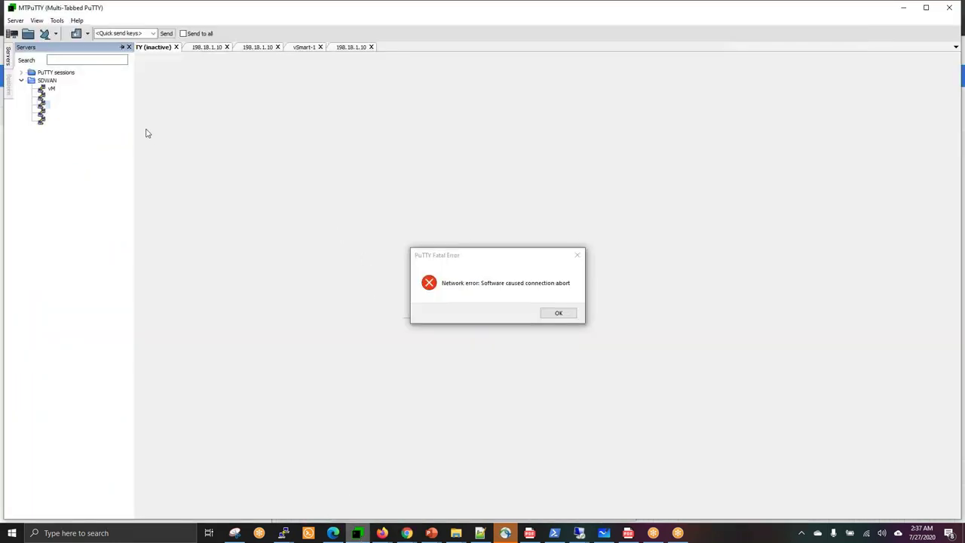
{"action": "left_click", "coordinate": [22, 81]}
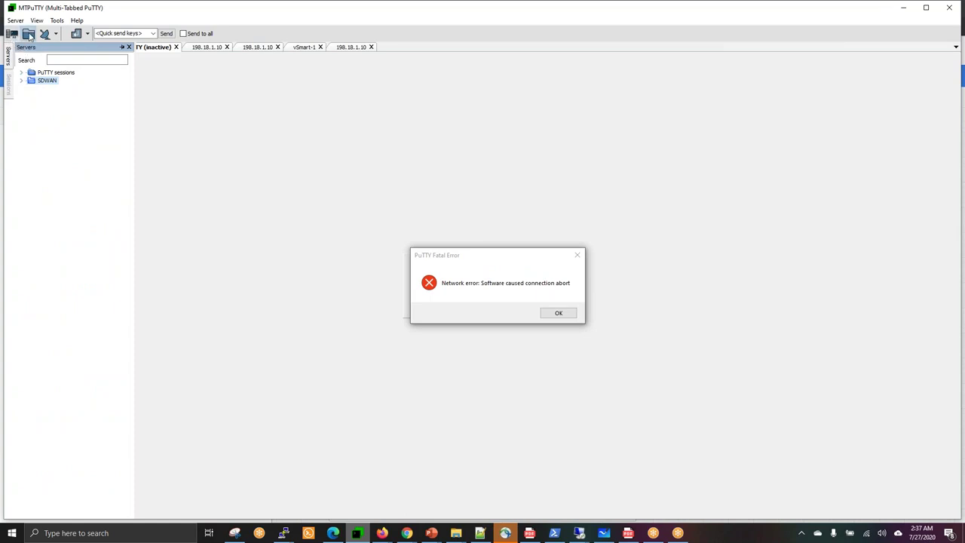
{"action": "left_click", "coordinate": [28, 33]}
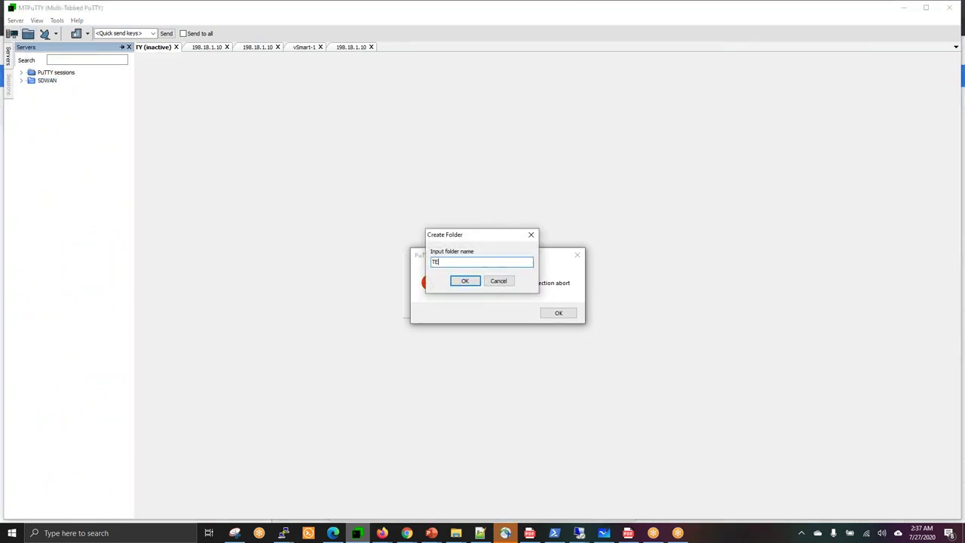
{"action": "left_click", "coordinate": [466, 281]}
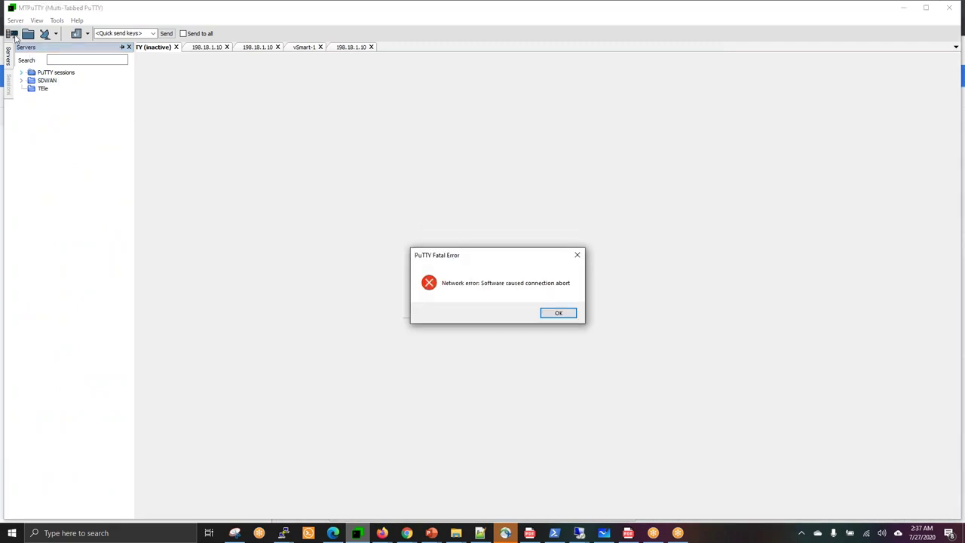
Start a new server entry with the cursor in its server name field.
{"action": "left_click", "coordinate": [12, 33]}
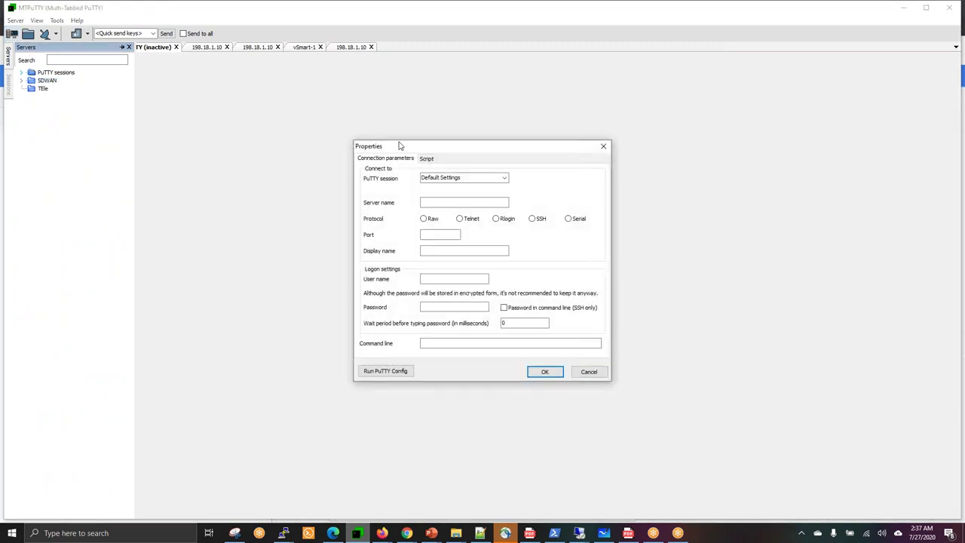
{"action": "left_click", "coordinate": [445, 202]}
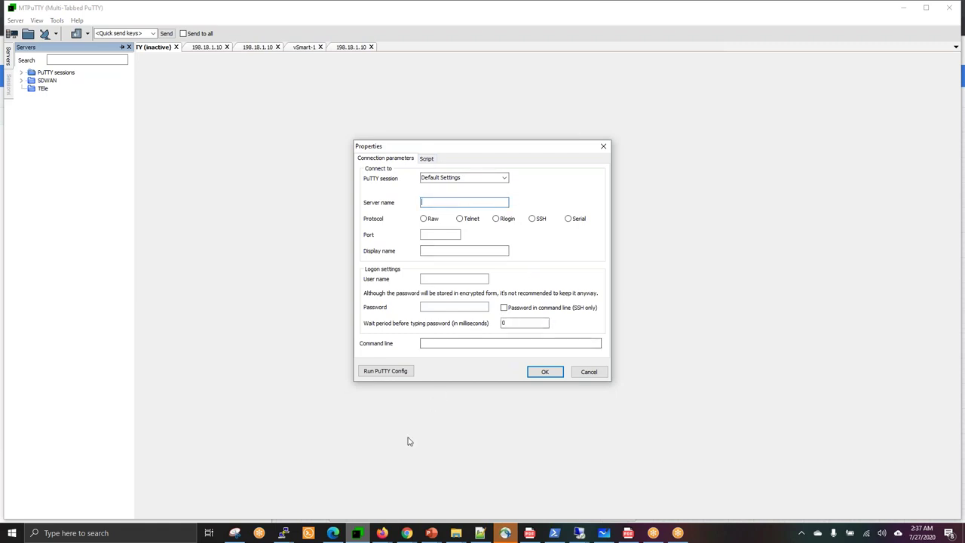
{"action": "left_click", "coordinate": [407, 533]}
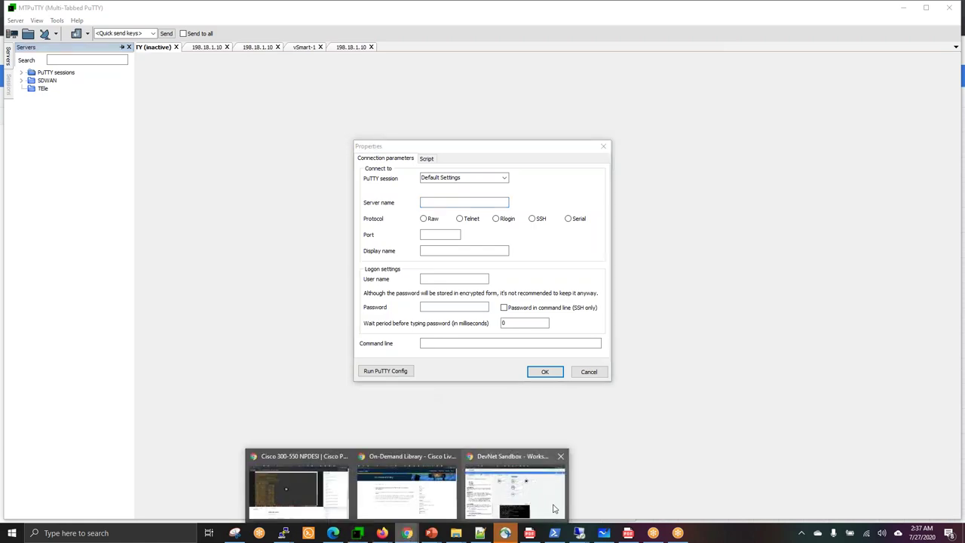
Check the CSR1000v credentials and the Nexus 9K (10.10.20.40) and Devbox (10.10.20.50) addresses in Access Details.
{"action": "left_click", "coordinate": [553, 507]}
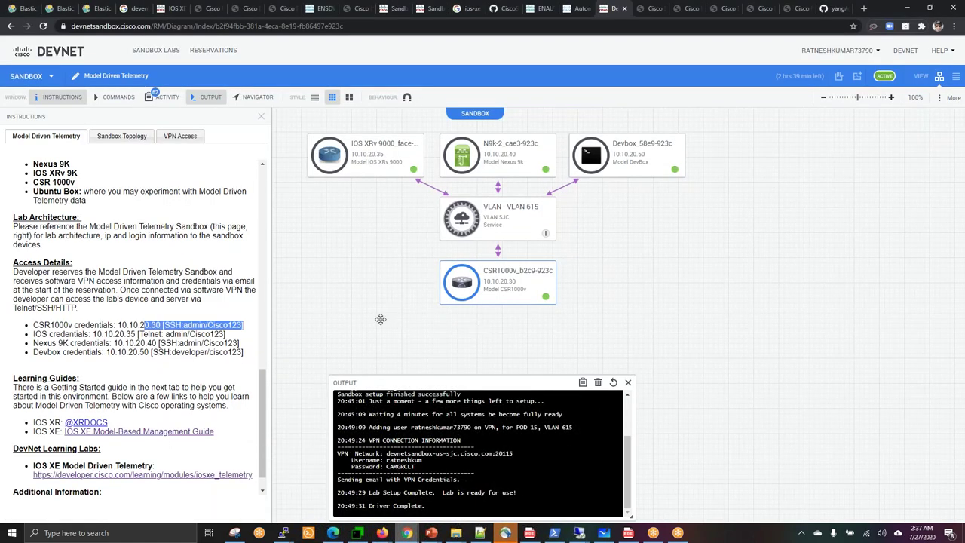
{"action": "left_click", "coordinate": [168, 323]}
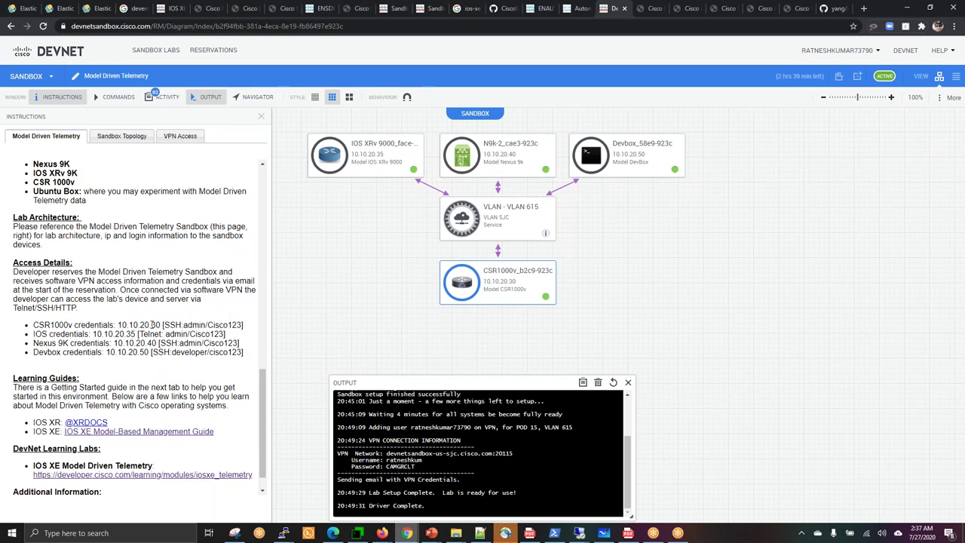
{"action": "triple_click", "coordinate": [155, 325]}
{"action": "double_click", "coordinate": [126, 343]}
{"action": "double_click", "coordinate": [128, 352]}
{"action": "left_click", "coordinate": [359, 534]}
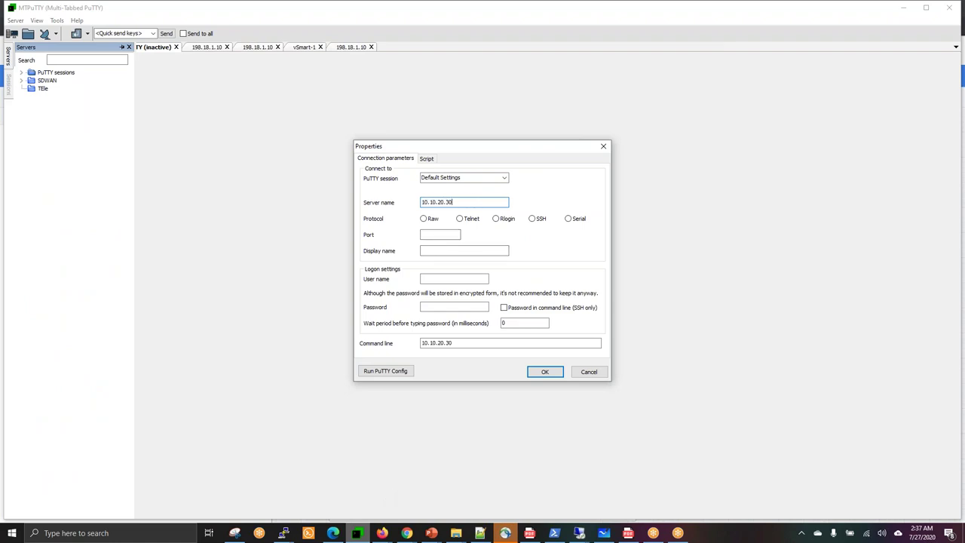
Set the 10.10.20.30 server entry to SSH with user admin and its password, and save it.
{"action": "left_click", "coordinate": [538, 219]}
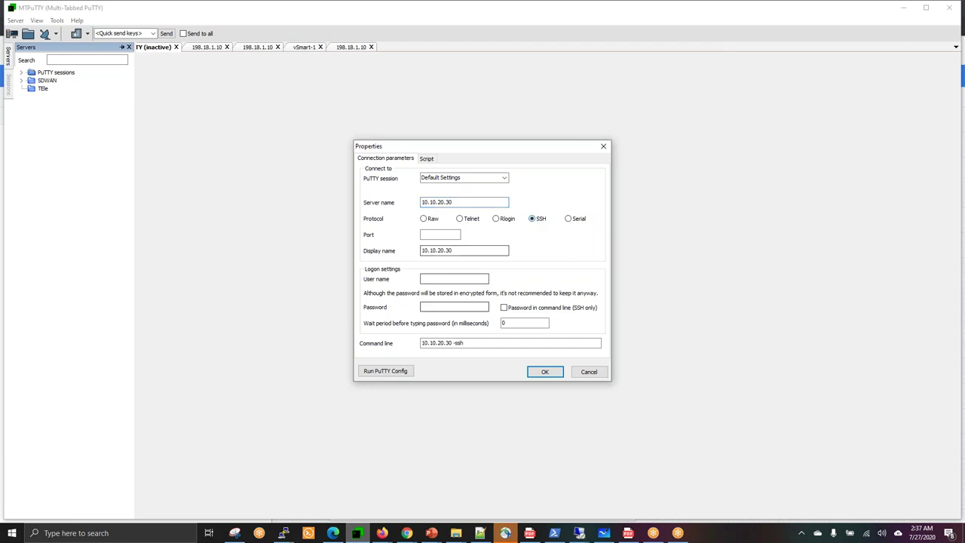
{"action": "type", "text": "admin"}
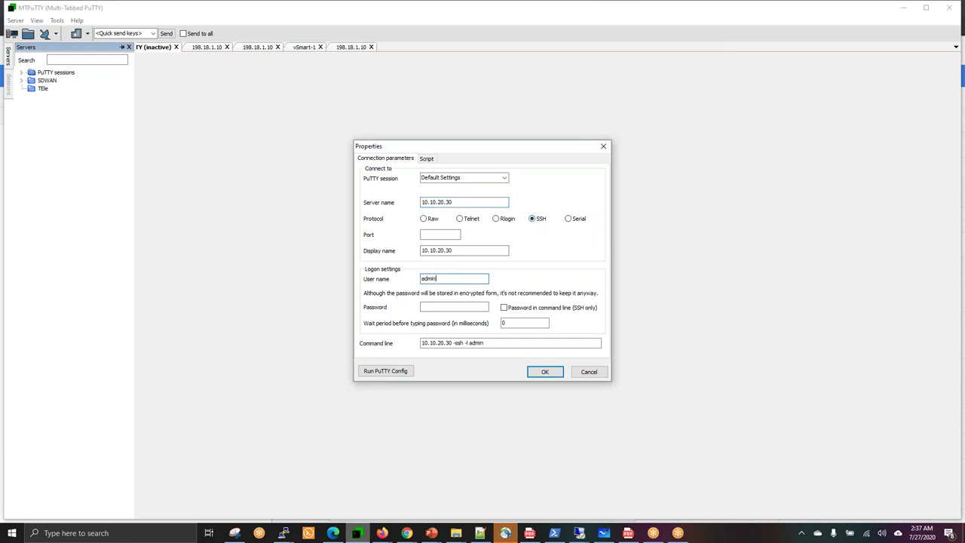
{"action": "key", "text": "Tab"}
{"action": "type", "text": "••••••••"}
{"action": "left_click", "coordinate": [545, 371]}
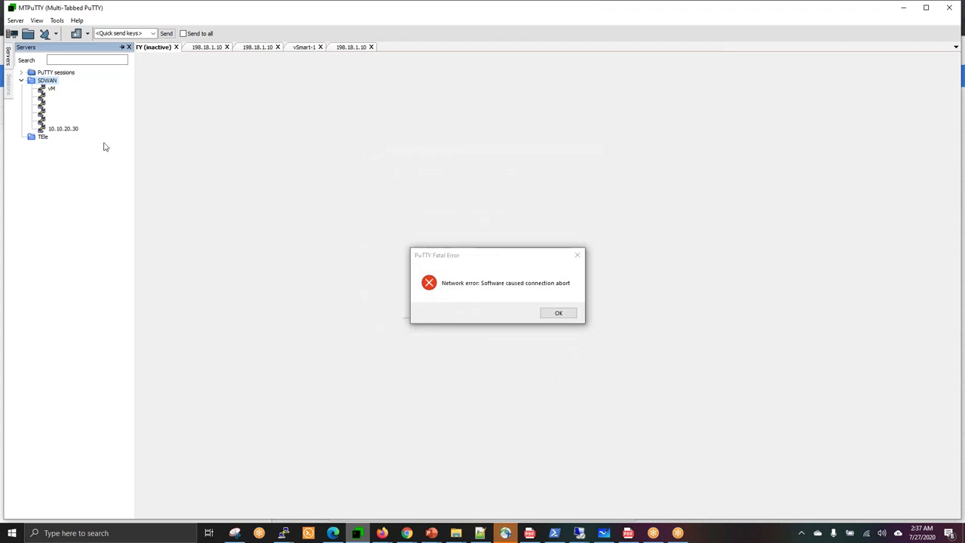
Dismiss the network and fatal error messages and switch to the 10.10.20.30 session tab.
{"action": "left_click", "coordinate": [40, 140]}
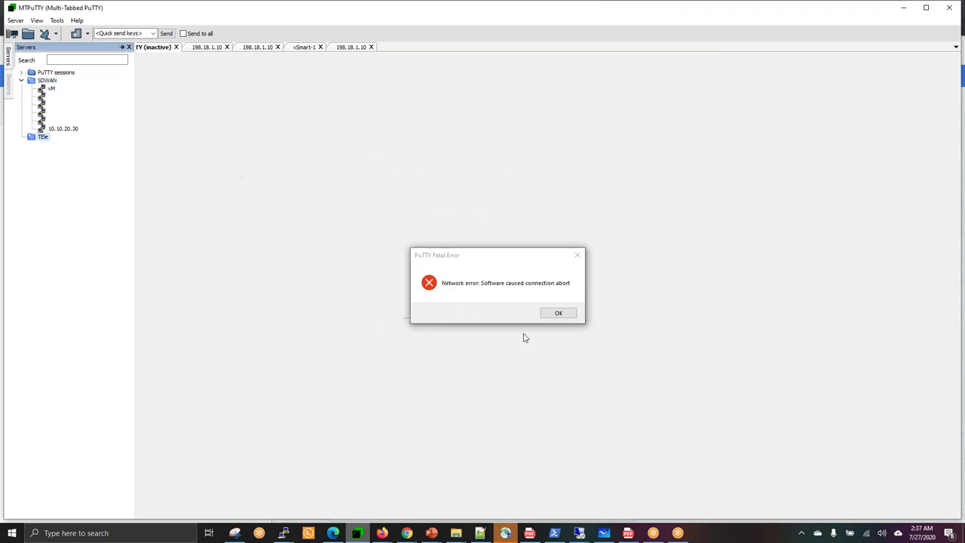
{"action": "left_click", "coordinate": [558, 314]}
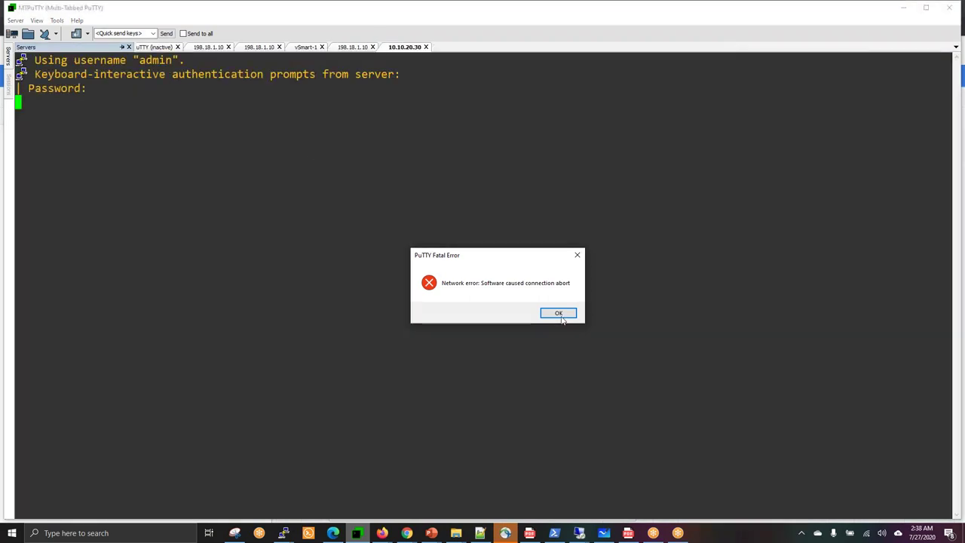
{"action": "left_click", "coordinate": [559, 313]}
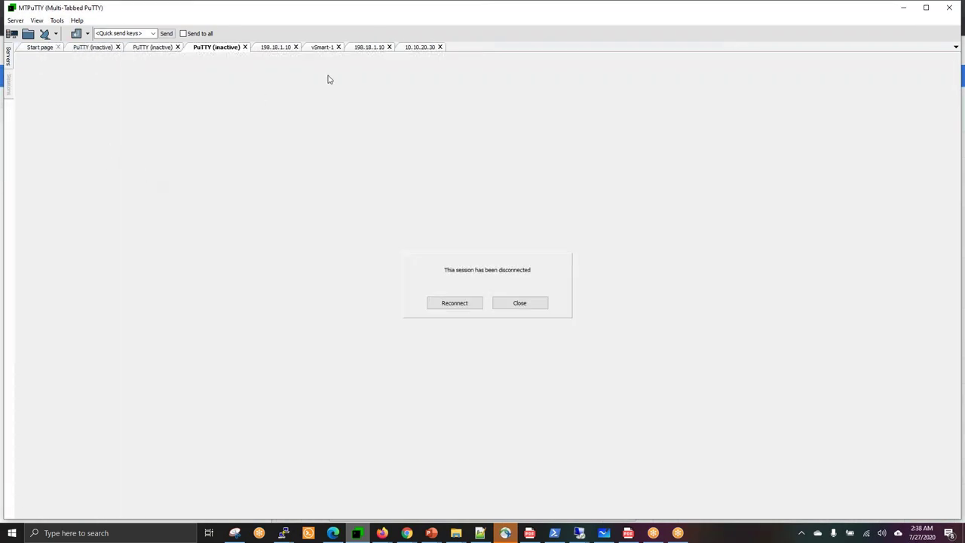
{"action": "left_click", "coordinate": [415, 47]}
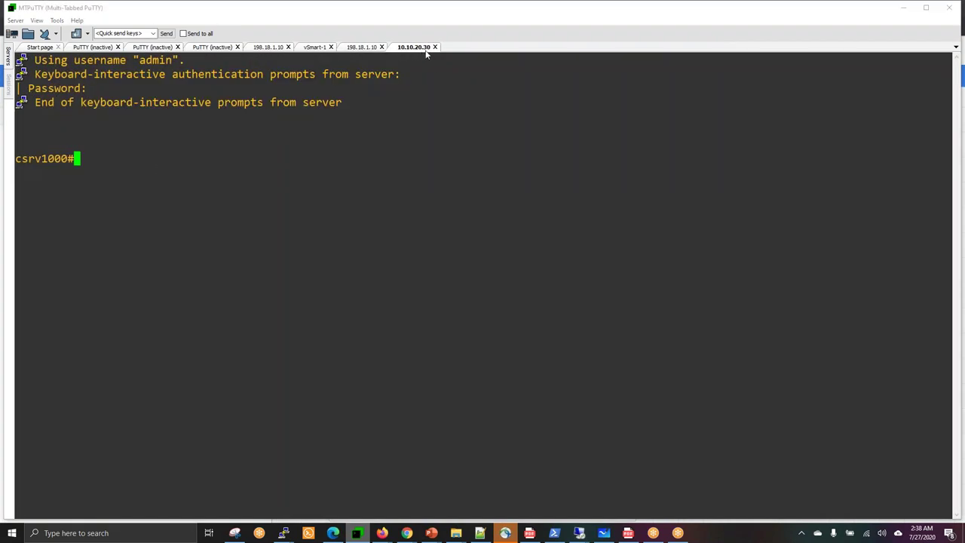
Move 10.10.20.30 out of SDWAN and add a 10.10.20.50 server with user developer and its password to TEle.
{"action": "mouse_move", "coordinate": [9, 57]}
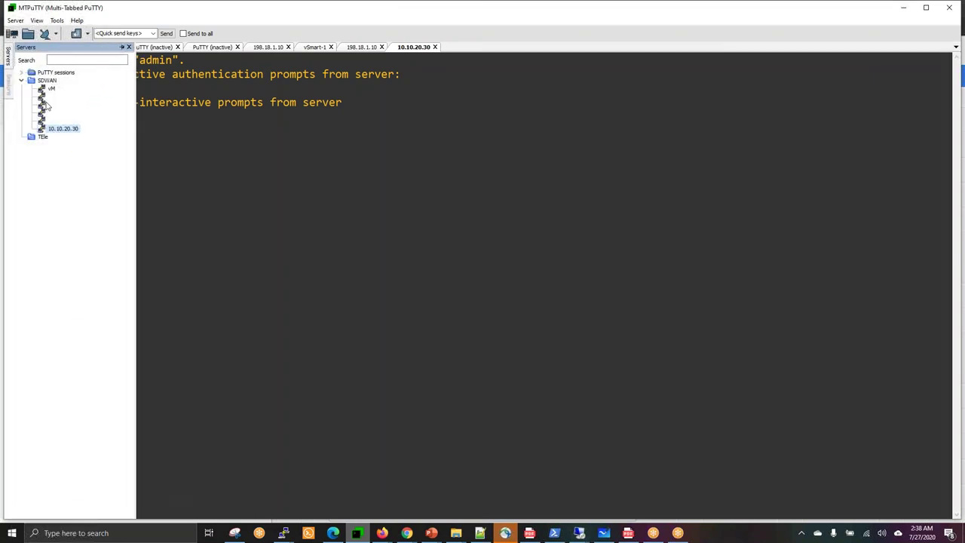
{"action": "left_click_drag", "start_coordinate": [50, 128], "coordinate": [47, 145]}
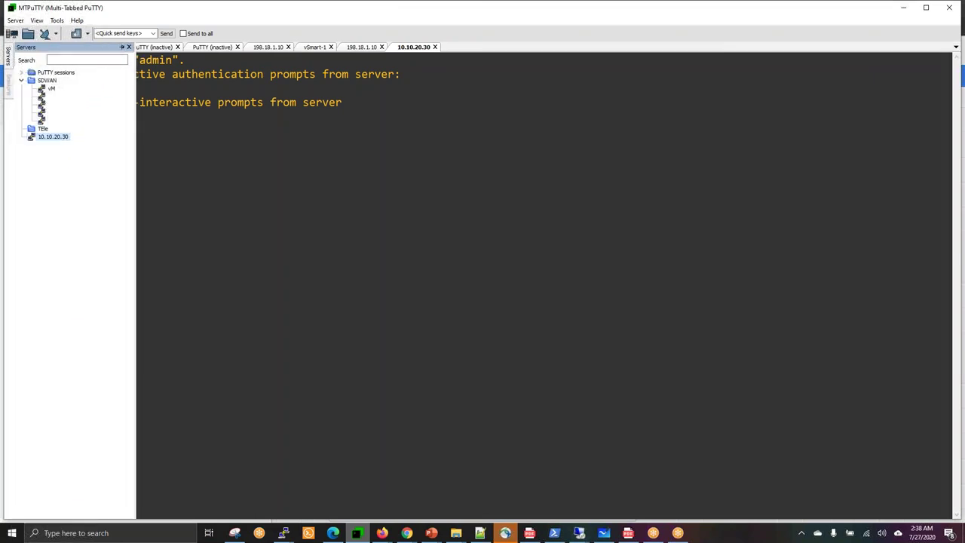
{"action": "left_click", "coordinate": [41, 129]}
{"action": "left_click", "coordinate": [12, 35]}
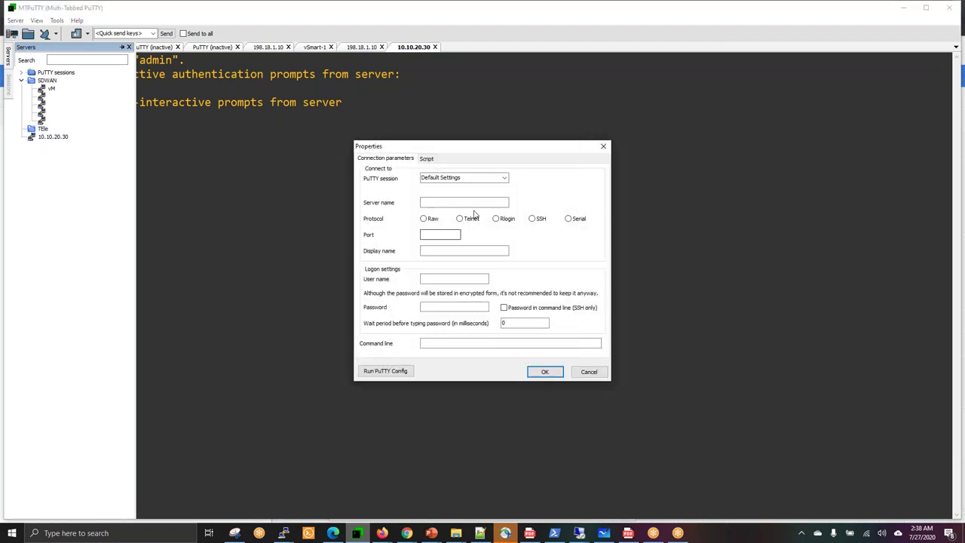
{"action": "type", "text": "10."}
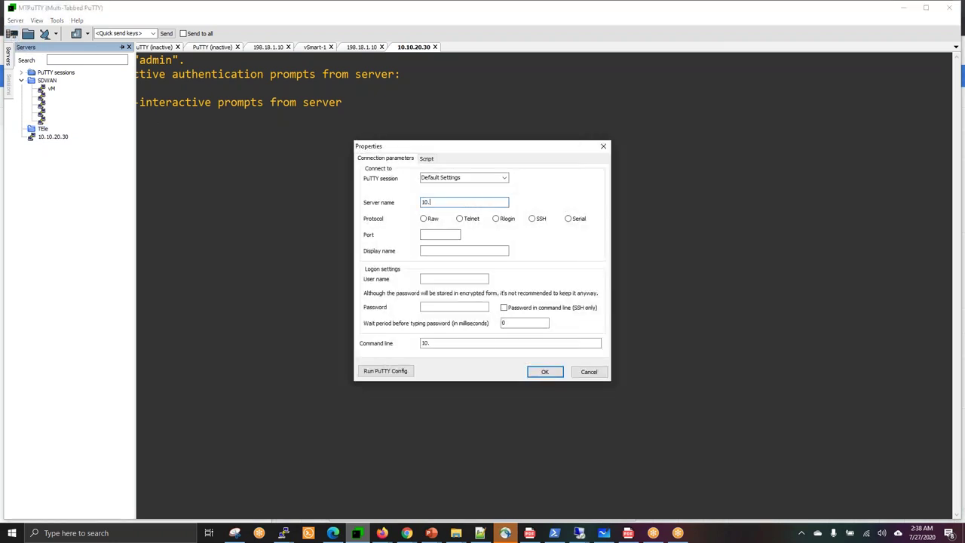
{"action": "type", "text": "10.20.50"}
{"action": "key", "text": "Tab"}
{"action": "key", "text": "Tab"}
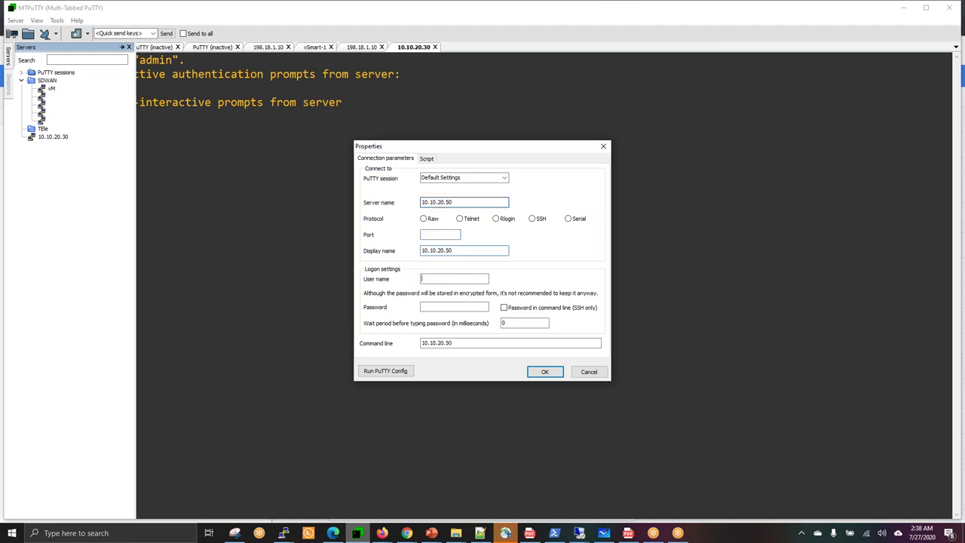
{"action": "type", "text": "developer"}
{"action": "key", "text": "Tab"}
{"action": "type", "text": "C1sco123"}
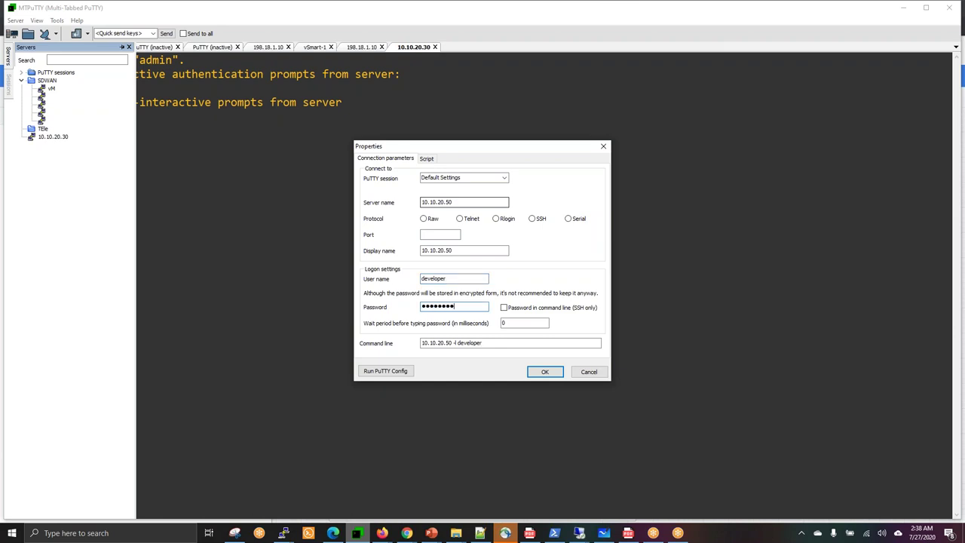
{"action": "left_click", "coordinate": [545, 372]}
Open sessions to 10.10.20.30 and 10.10.20.50 and submit the password at the Devbox prompt.
{"action": "double_click", "coordinate": [58, 146]}
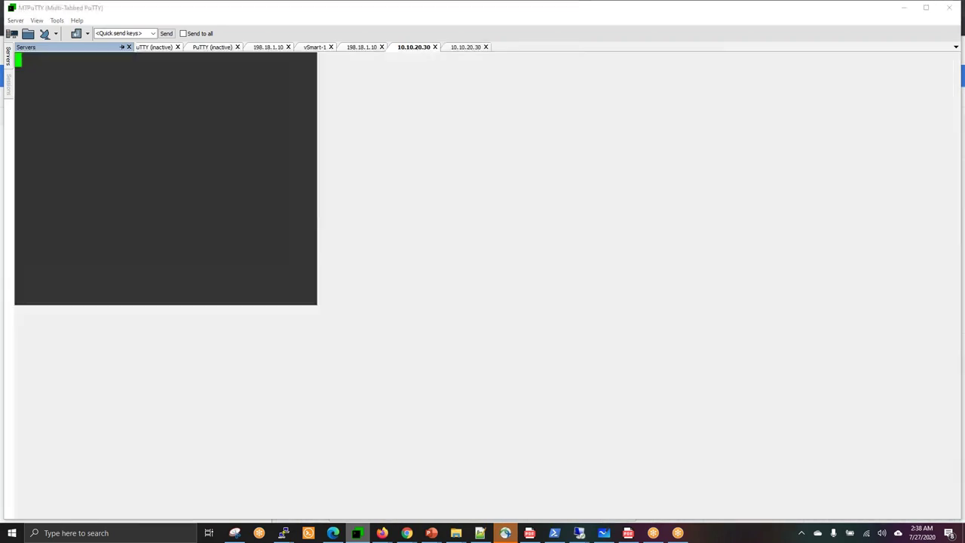
{"action": "mouse_move", "coordinate": [8, 56]}
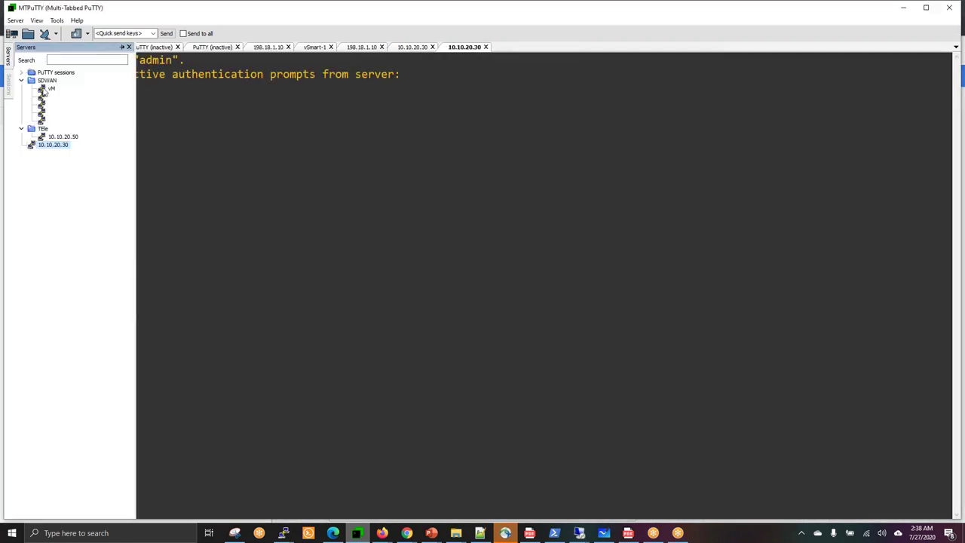
{"action": "double_click", "coordinate": [65, 136]}
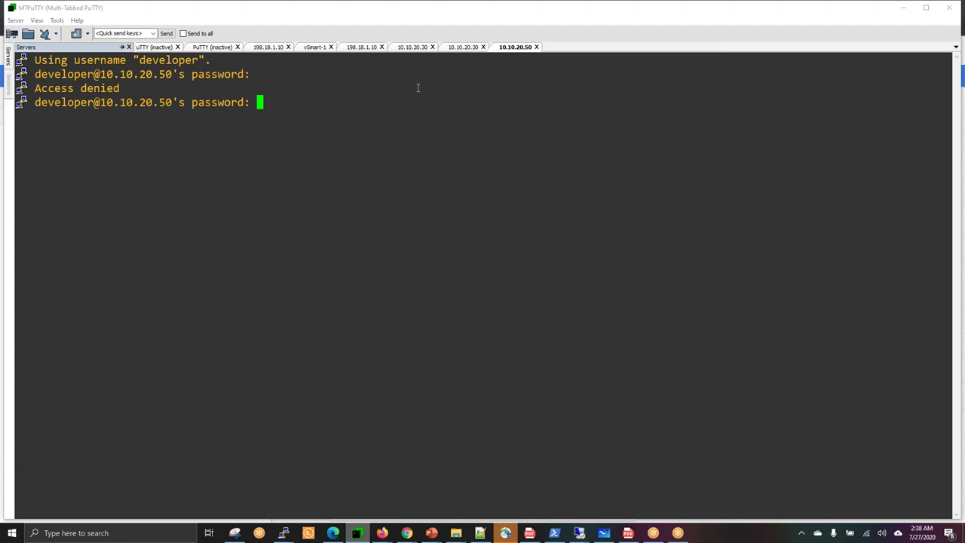
{"action": "key", "text": "Return"}
Select the Devbox 10.10.20.50 address, username and password in the sandbox's Access Details.
{"action": "mouse_move", "coordinate": [407, 533]}
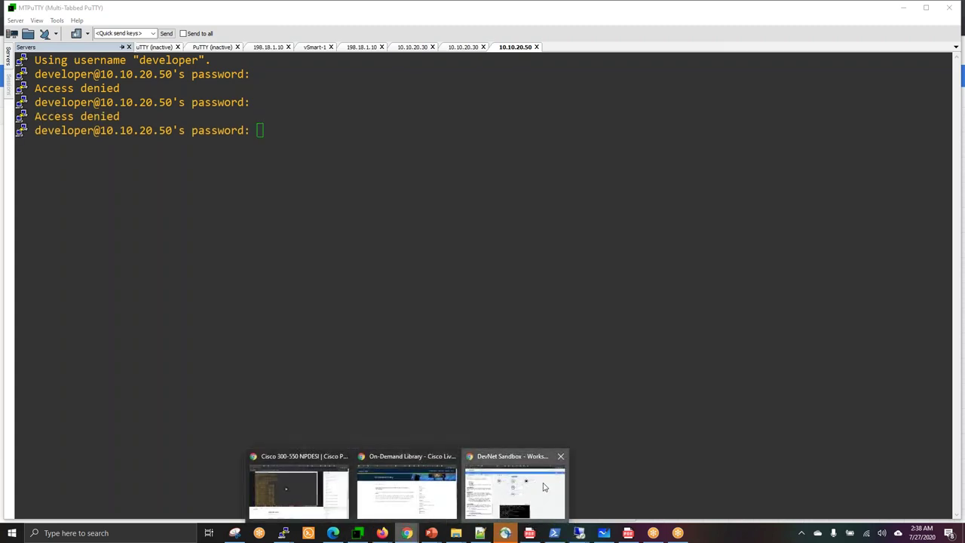
{"action": "left_click", "coordinate": [544, 487]}
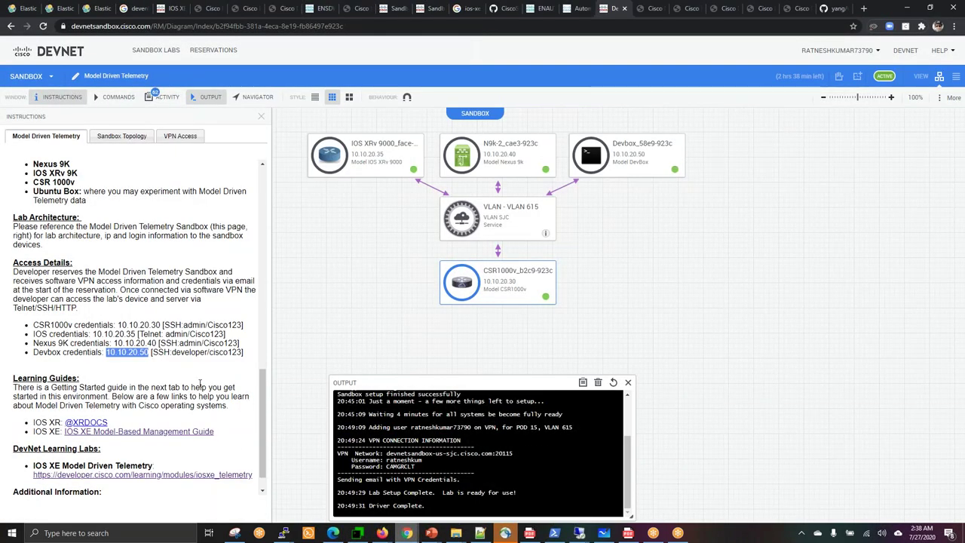
{"action": "left_click", "coordinate": [179, 363]}
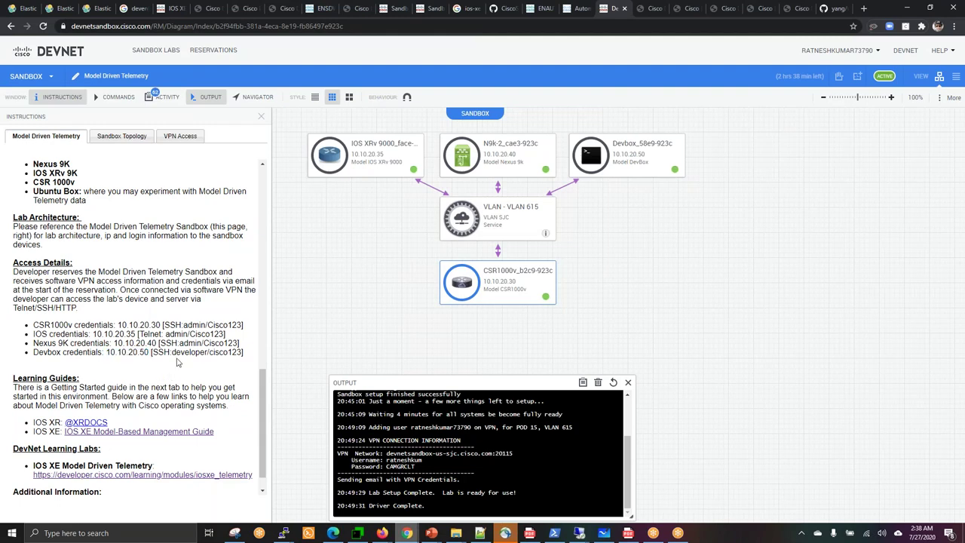
{"action": "double_click", "coordinate": [133, 354]}
{"action": "left_click_drag", "start_coordinate": [152, 353], "coordinate": [205, 353]}
{"action": "double_click", "coordinate": [236, 353]}
{"action": "mouse_move", "coordinate": [357, 533]}
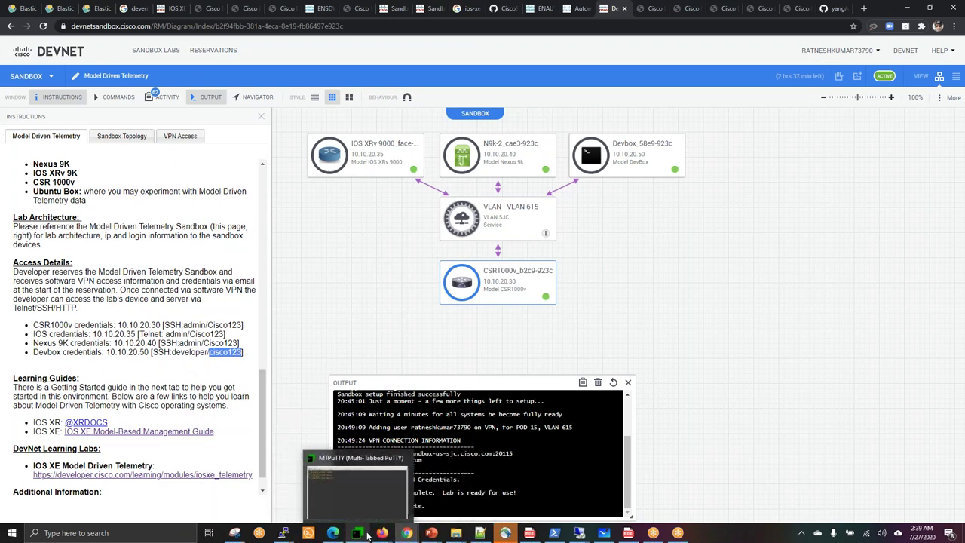
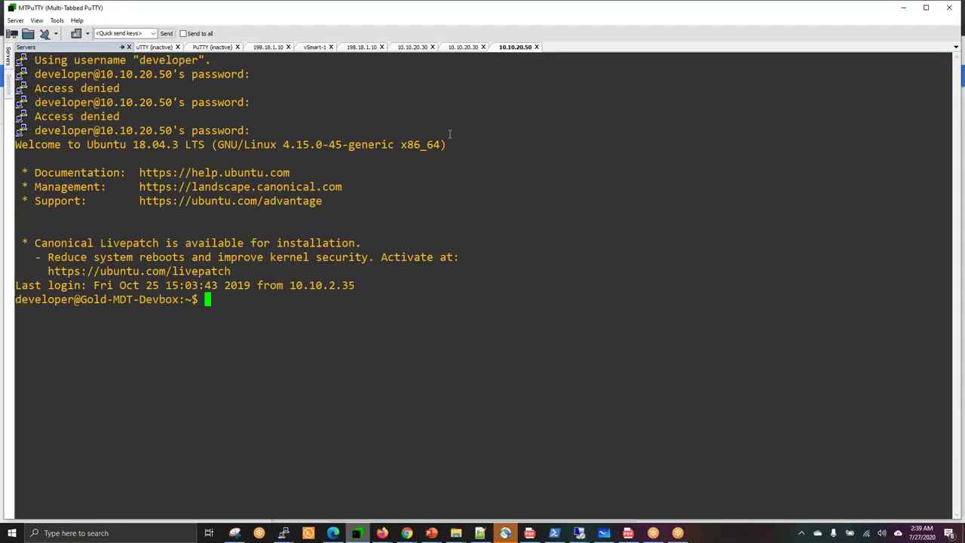
Glance at the csrv1000 router and Devbox sessions, then bring up the DevNet Sandbox lab page.
{"action": "left_click", "coordinate": [446, 50]}
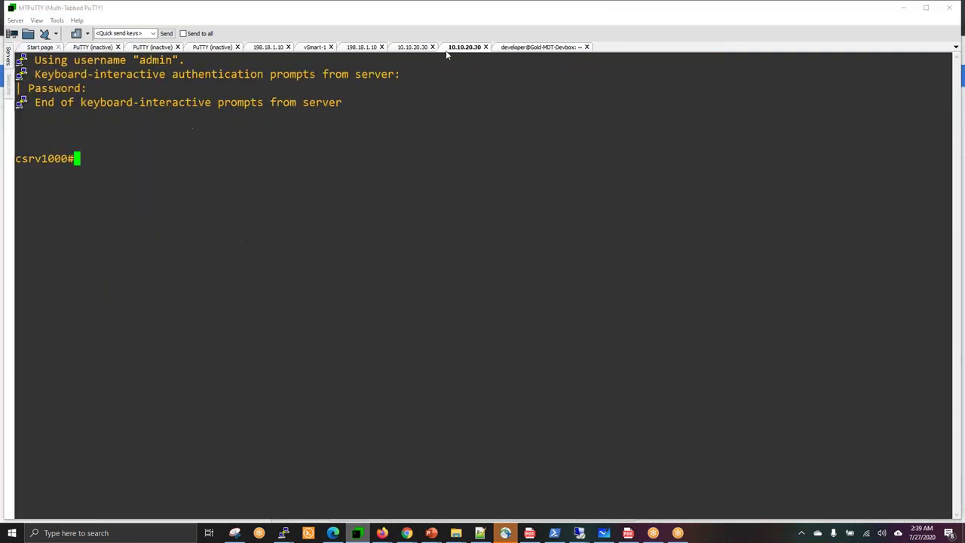
{"action": "left_click", "coordinate": [534, 47]}
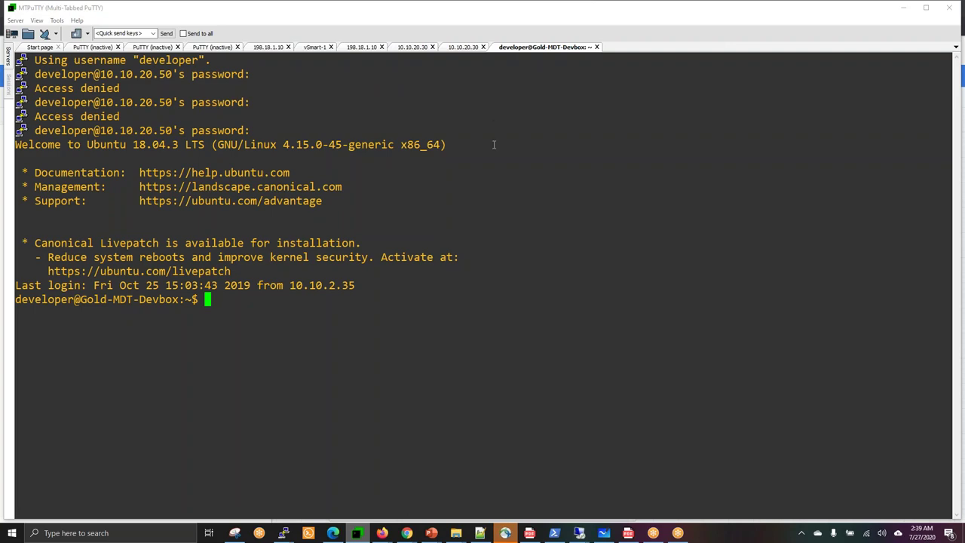
{"action": "mouse_move", "coordinate": [407, 533]}
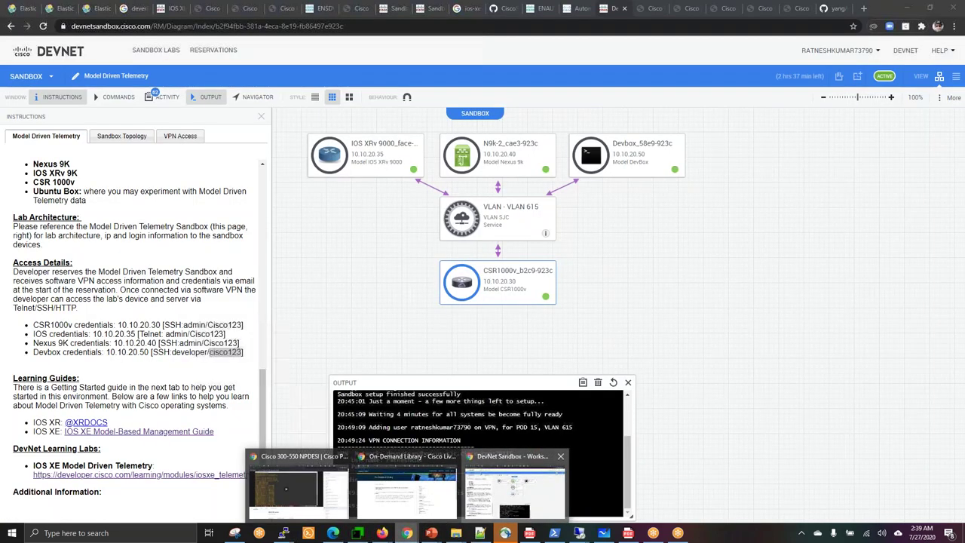
{"action": "left_click", "coordinate": [516, 490]}
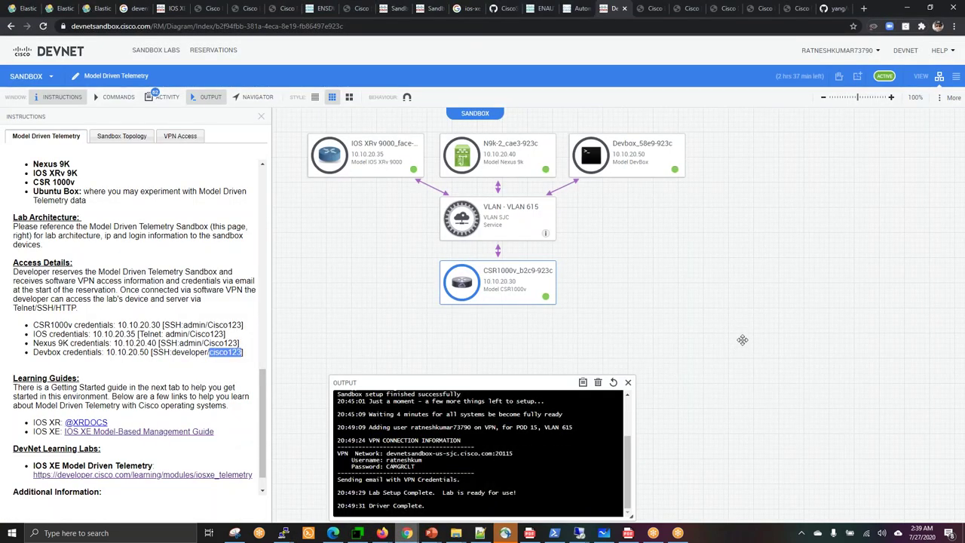
Read the Telemetry Subscriptions examples in the Enabling Telemetry On IOS XE lab, then go to Kibana Home.
{"action": "left_click", "coordinate": [651, 8]}
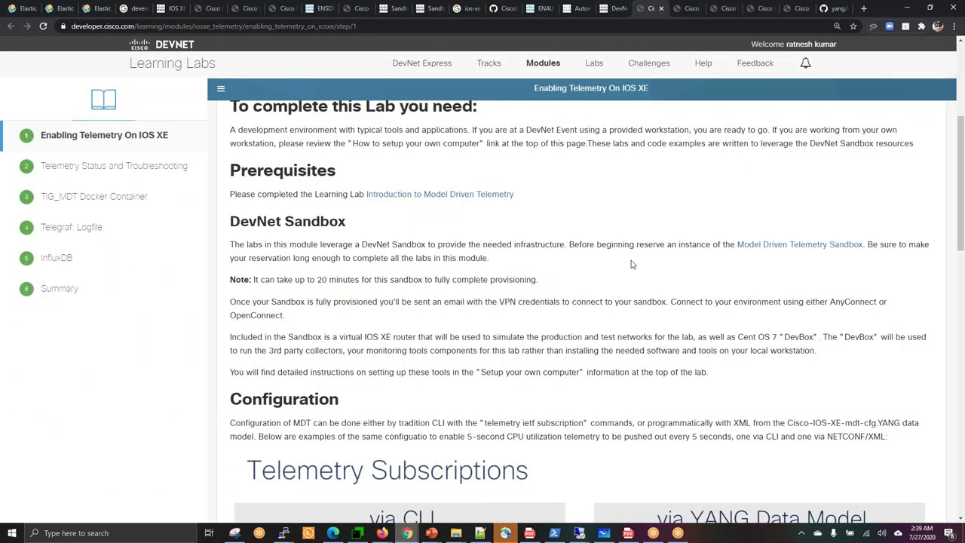
{"action": "scroll", "coordinate": [632, 264], "scroll_direction": "down", "scroll_amount": 3}
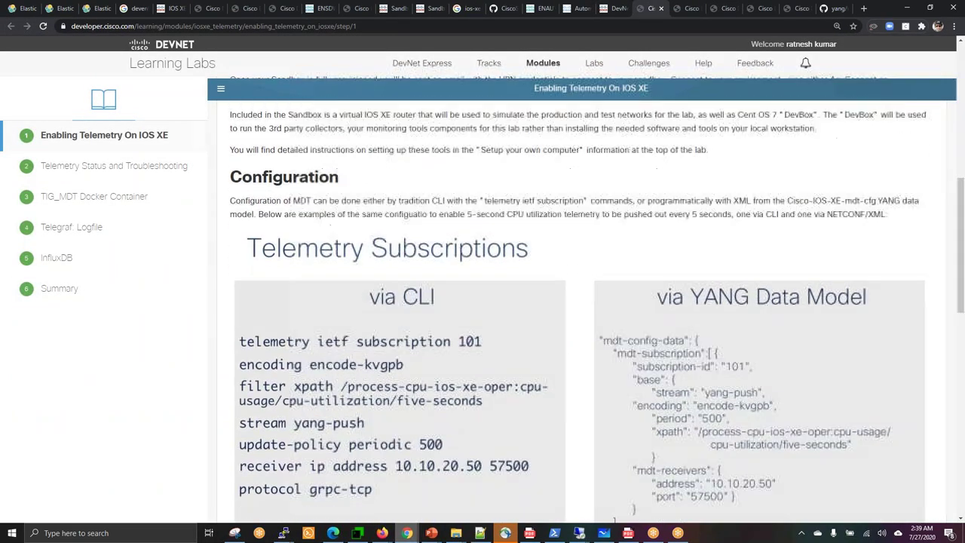
{"action": "scroll", "coordinate": [361, 204], "scroll_direction": "down", "scroll_amount": 1}
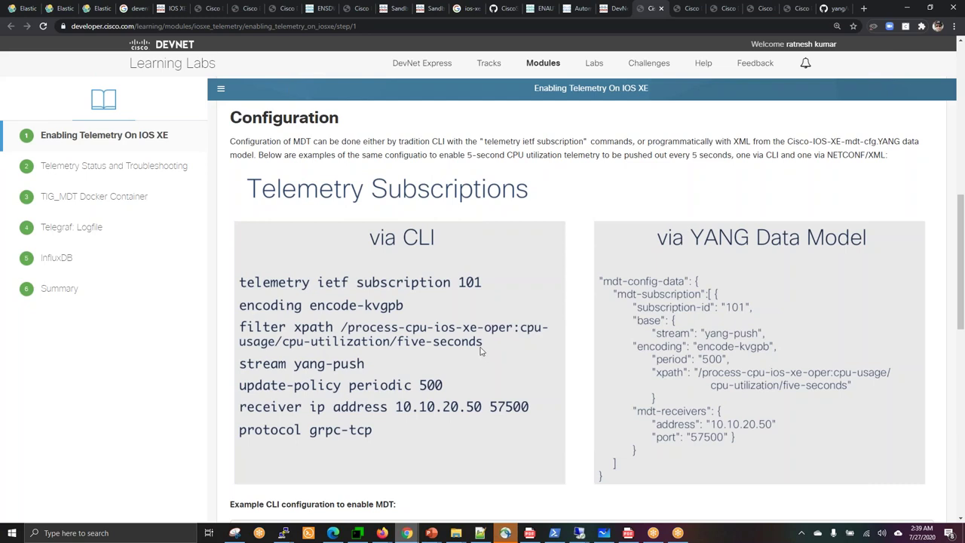
{"action": "left_click_drag", "start_coordinate": [485, 352], "coordinate": [306, 331]}
{"action": "left_click", "coordinate": [30, 9]}
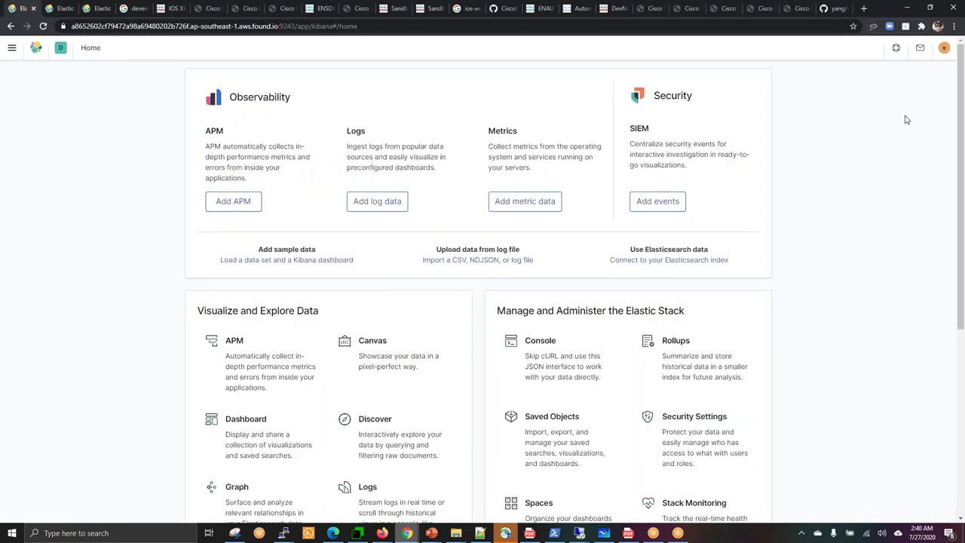
Browse the Kibana Dashboards list and the Kafka metrics tutorial page.
{"action": "left_click", "coordinate": [60, 10]}
{"action": "left_click", "coordinate": [96, 9]}
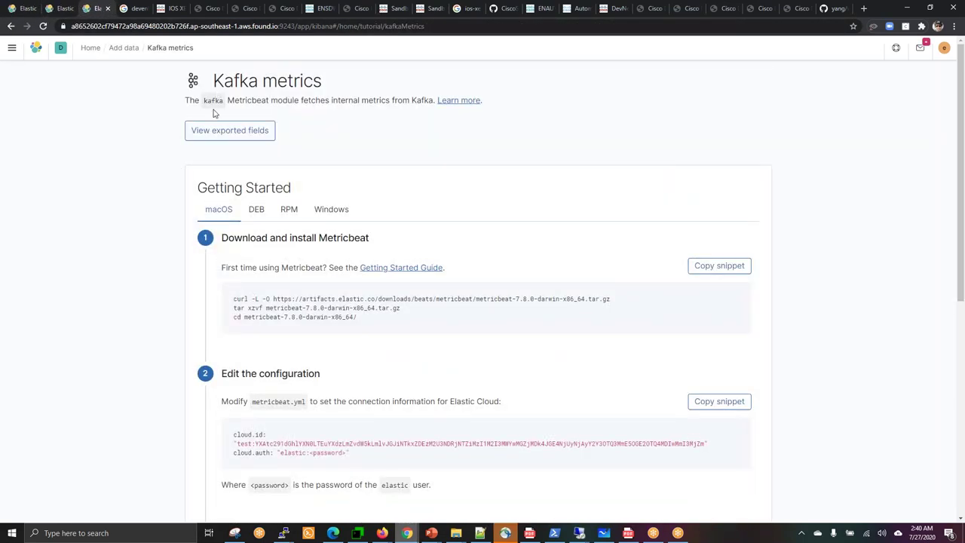
{"action": "left_click_drag", "start_coordinate": [214, 81], "coordinate": [351, 90]}
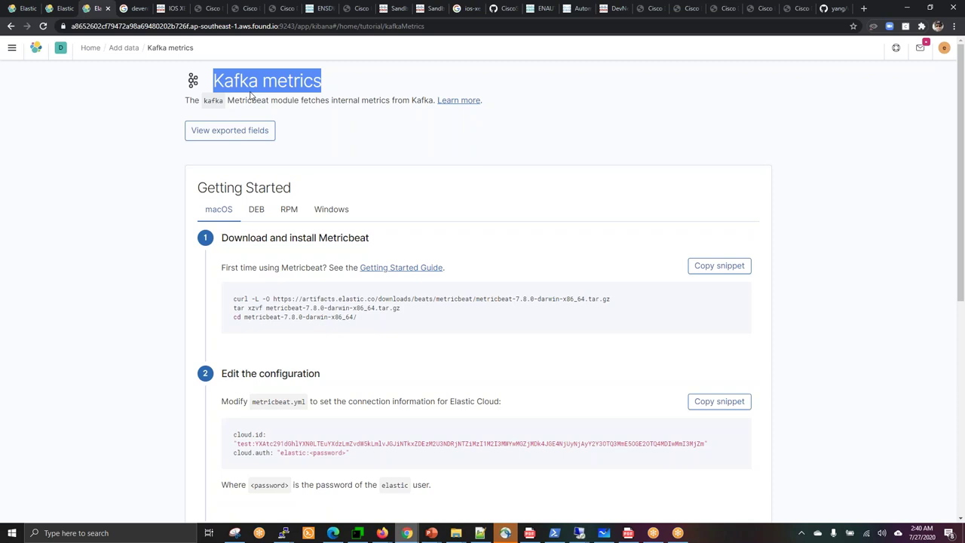
{"action": "left_click", "coordinate": [22, 8]}
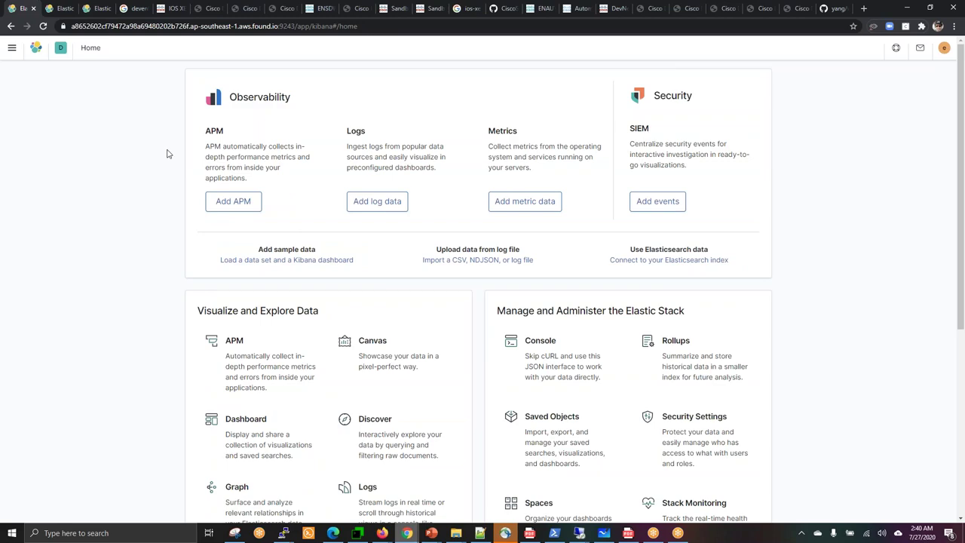
Scroll Kibana Home to the bottom, revisit the other Elastic tabs, and return to the DevNet lab.
{"action": "scroll", "coordinate": [167, 154], "scroll_direction": "down", "scroll_amount": 3}
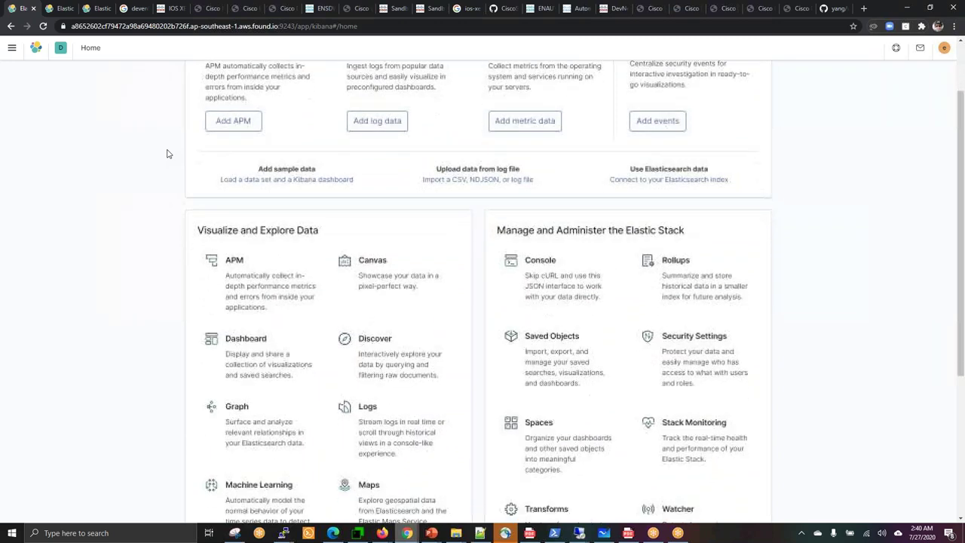
{"action": "scroll", "coordinate": [168, 154], "scroll_direction": "down", "scroll_amount": 1}
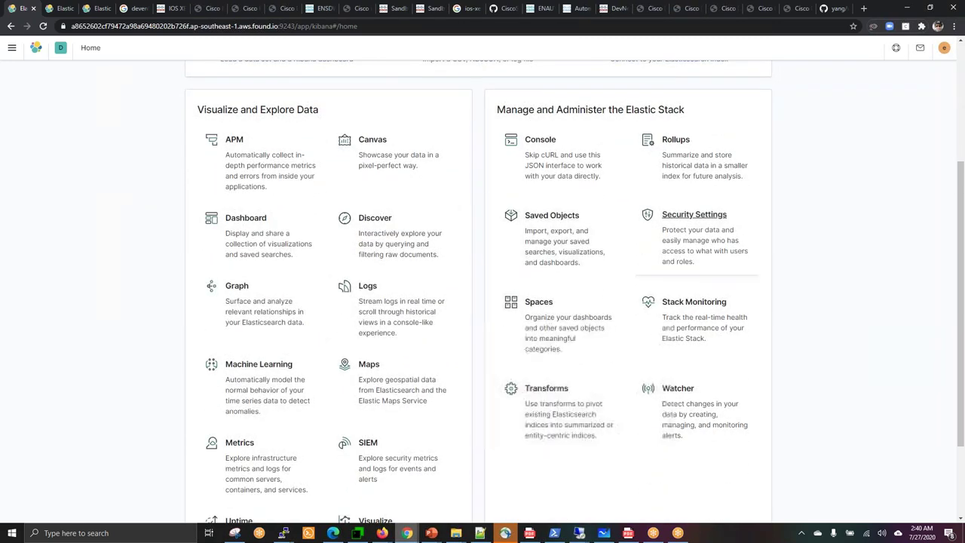
{"action": "left_click", "coordinate": [961, 469]}
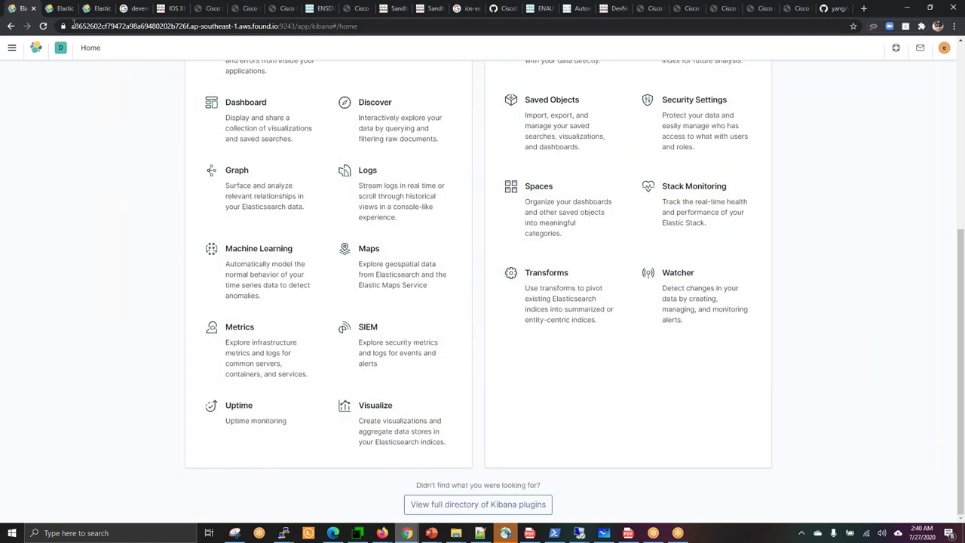
{"action": "left_click", "coordinate": [50, 9]}
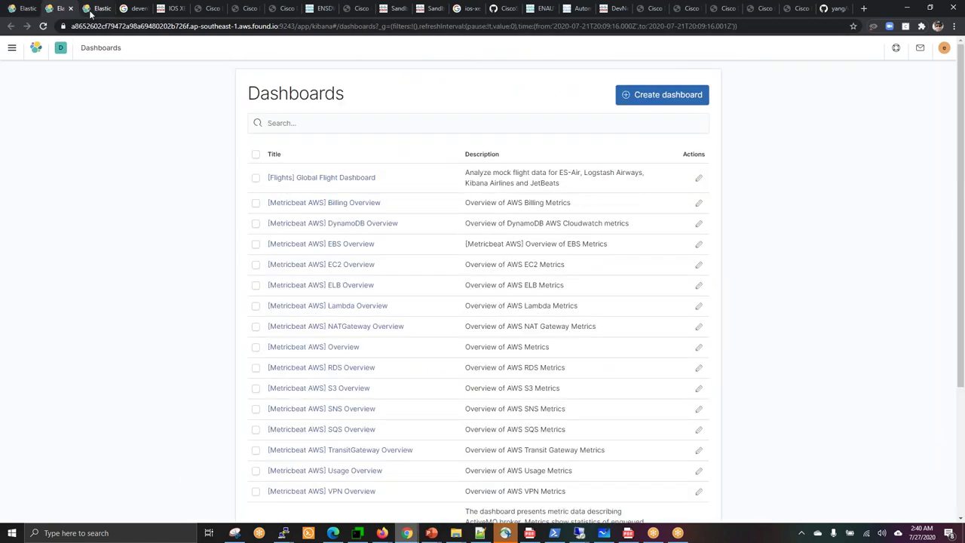
{"action": "left_click", "coordinate": [93, 10]}
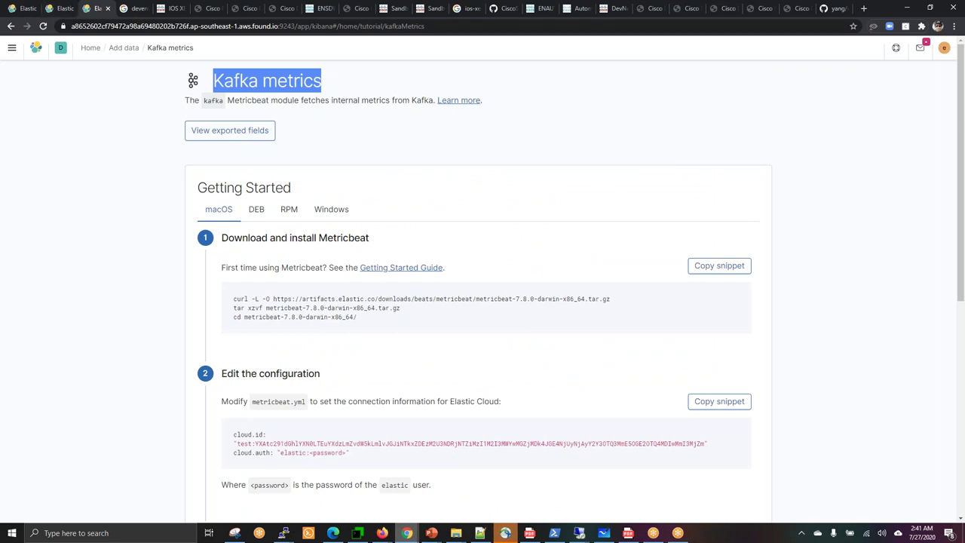
{"action": "left_click", "coordinate": [645, 11]}
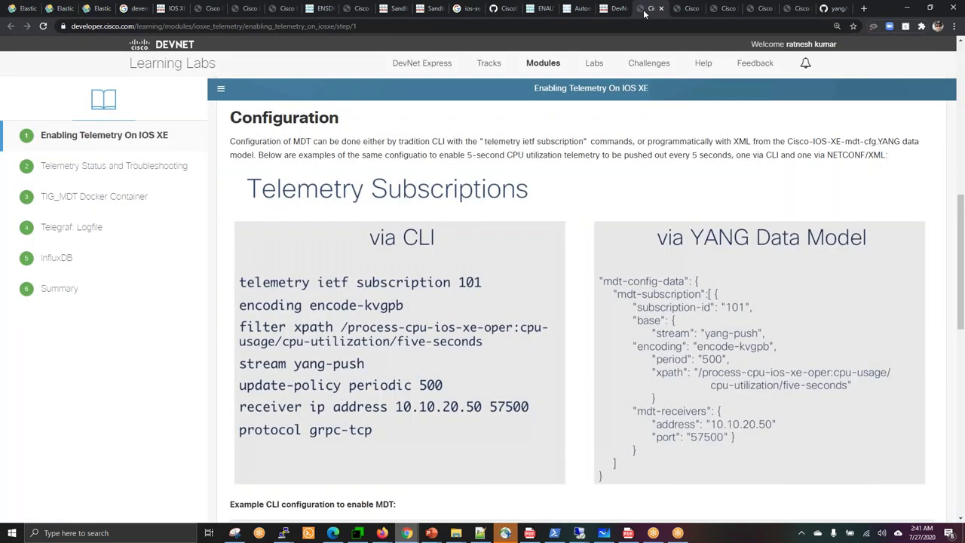
Copy the 'Example CLI configuration to enable MDT' block from the lab page.
{"action": "left_click", "coordinate": [960, 520]}
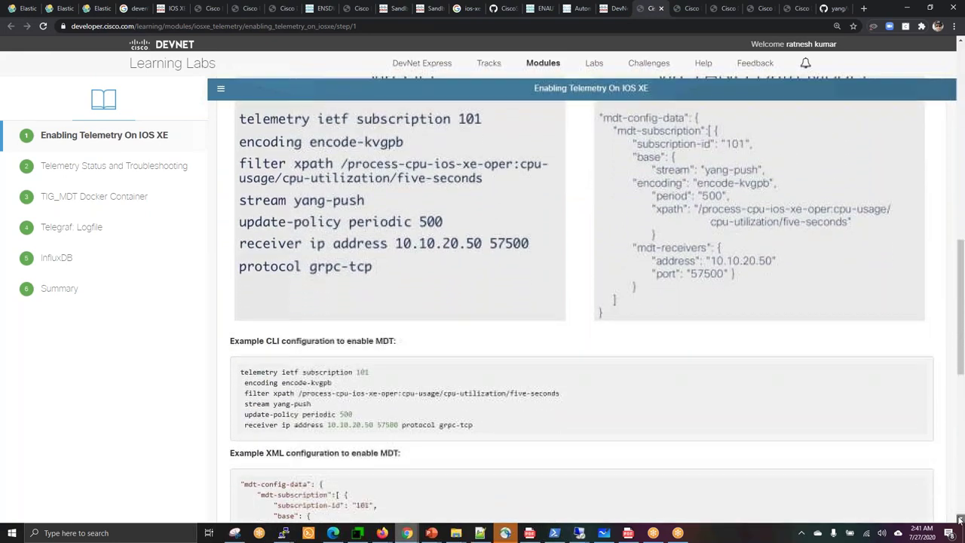
{"action": "scroll", "coordinate": [960, 520], "scroll_direction": "down", "scroll_amount": 4}
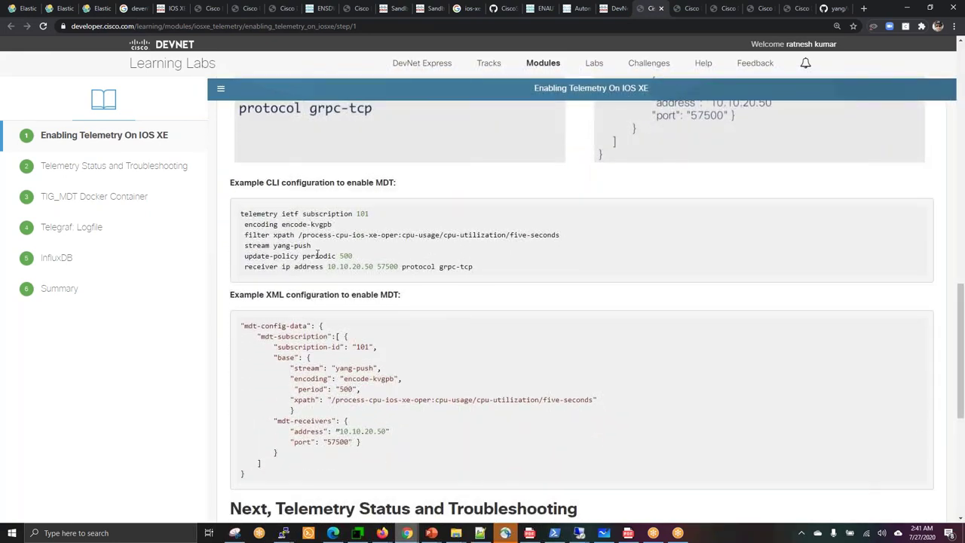
{"action": "left_click_drag", "start_coordinate": [326, 267], "coordinate": [474, 266]}
{"action": "left_click", "coordinate": [251, 214]}
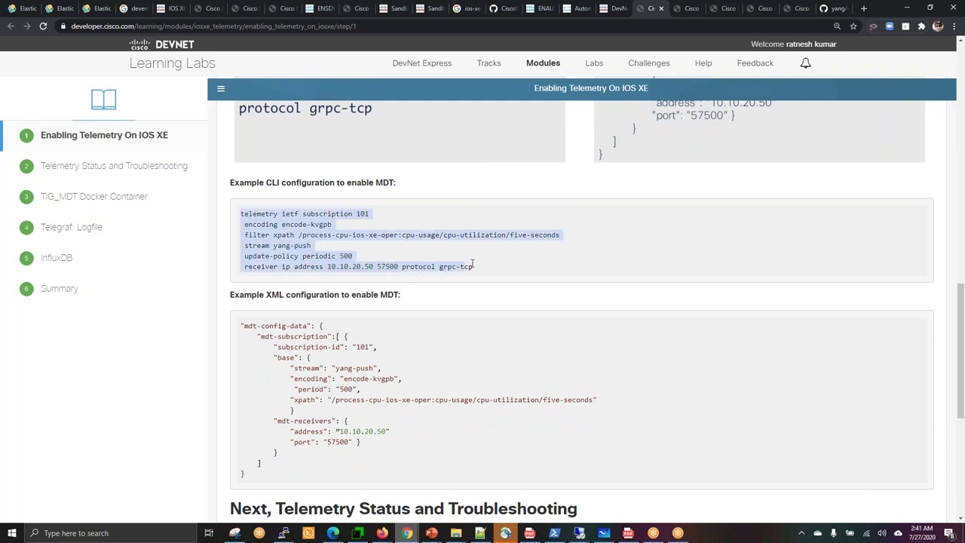
{"action": "right_click", "coordinate": [282, 234]}
{"action": "left_click", "coordinate": [304, 242]}
{"action": "left_click", "coordinate": [357, 534]}
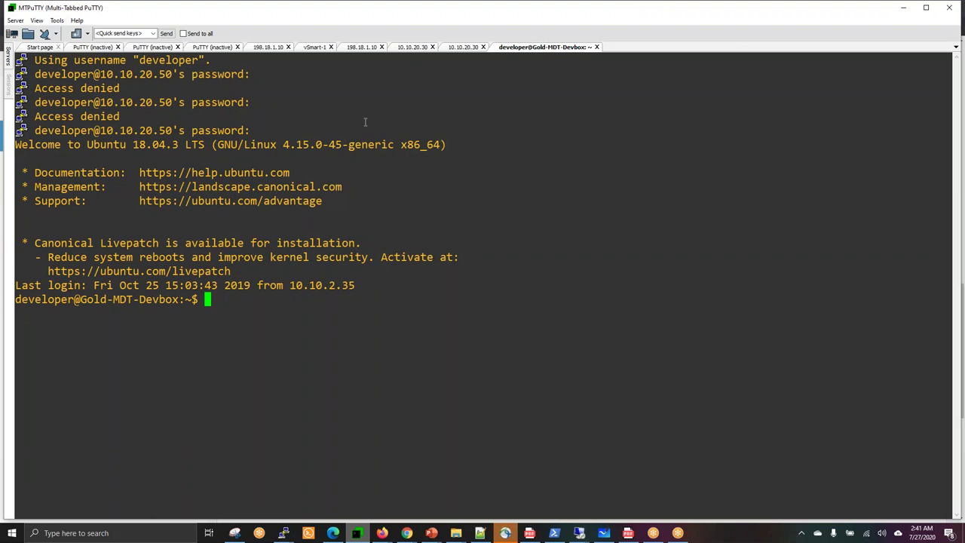
Enter conf t on csrv1000 and paste the telemetry subscription 101 configuration.
{"action": "left_click", "coordinate": [465, 47]}
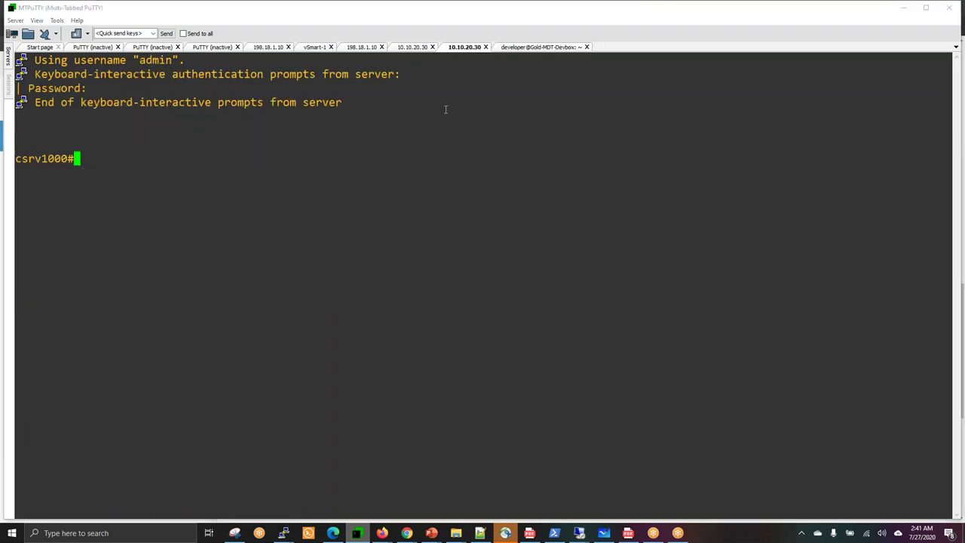
{"action": "type", "text": "co nvf"}
{"action": "key", "text": "BackSpace"}
{"action": "key", "text": "BackSpace"}
{"action": "key", "text": "BackSpace"}
{"action": "key", "text": "BackSpace"}
{"action": "key", "text": "BackSpace"}
{"action": "key", "text": "BackSpace"}
{"action": "type", "text": "conf t"}
{"action": "key", "text": "Return"}
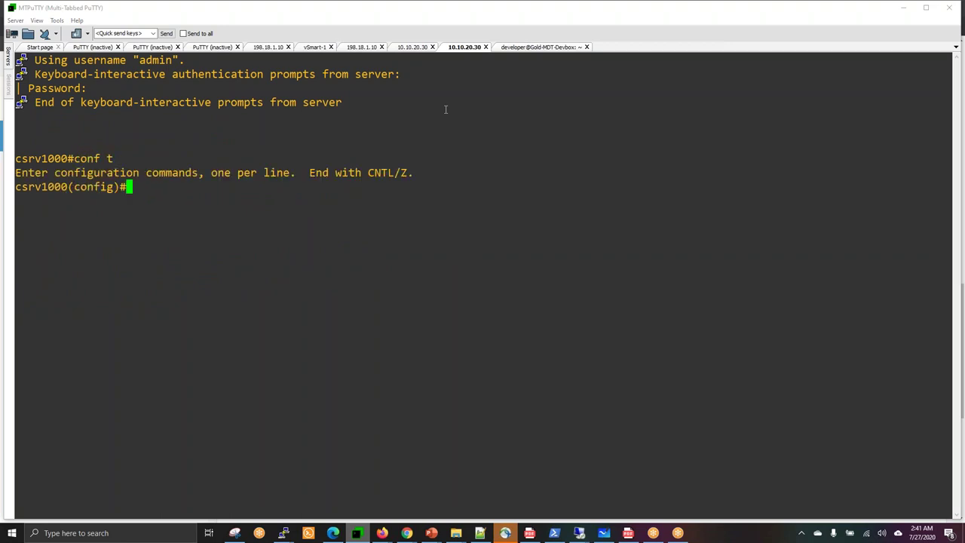
{"action": "right_click", "coordinate": [445, 109]}
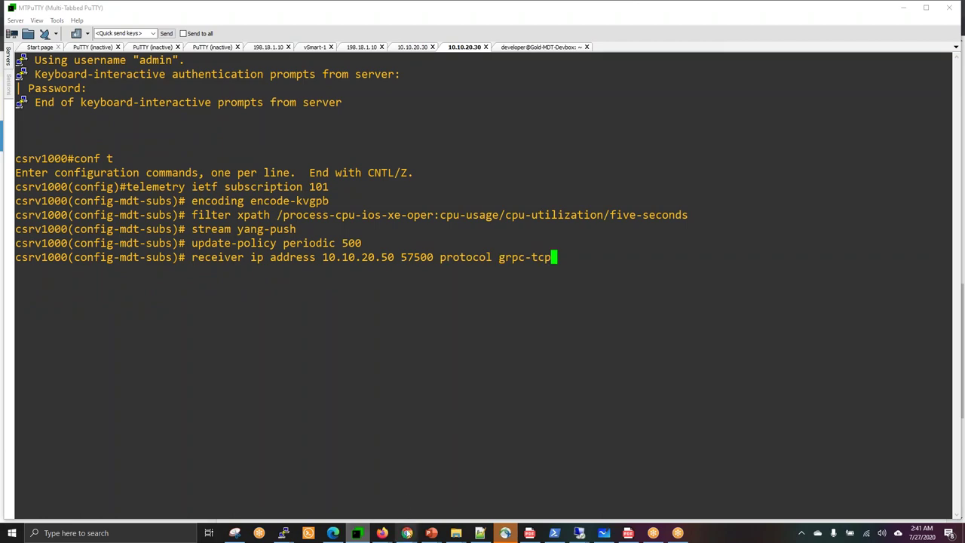
{"action": "mouse_move", "coordinate": [407, 533]}
{"action": "left_click", "coordinate": [510, 497]}
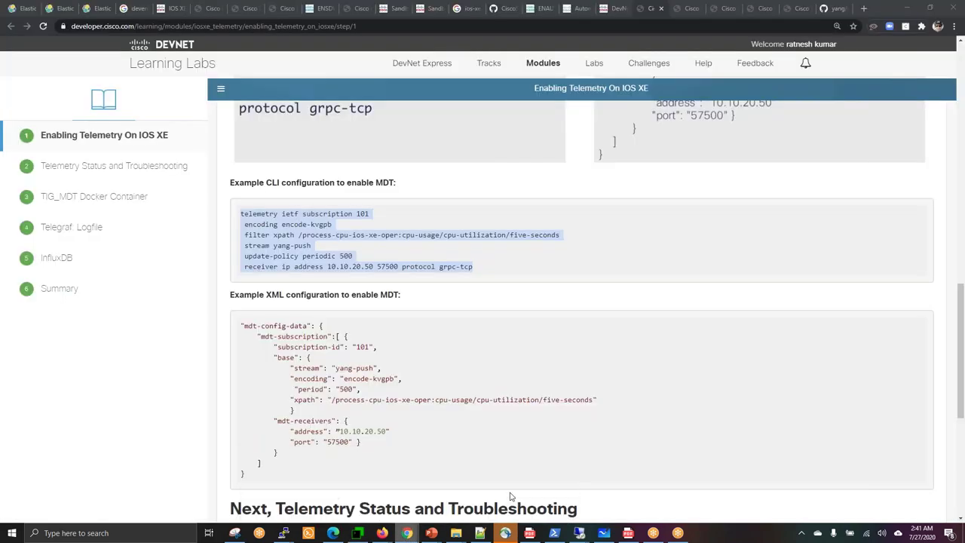
Open the lab's step 2, Telemetry Status and Troubleshooting, at its top.
{"action": "left_click", "coordinate": [629, 441]}
{"action": "scroll", "coordinate": [629, 441], "scroll_direction": "down", "scroll_amount": 3}
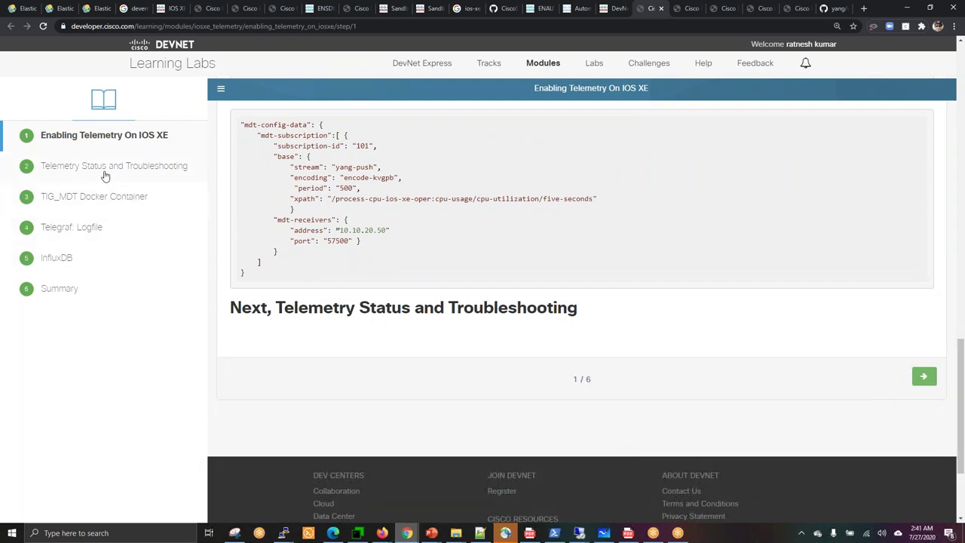
{"action": "left_click", "coordinate": [680, 13]}
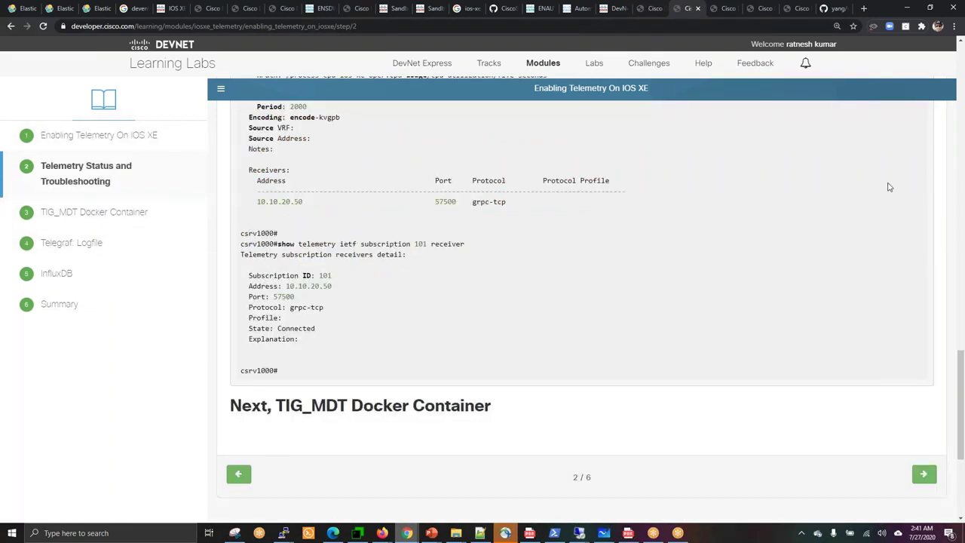
{"action": "left_click", "coordinate": [960, 66]}
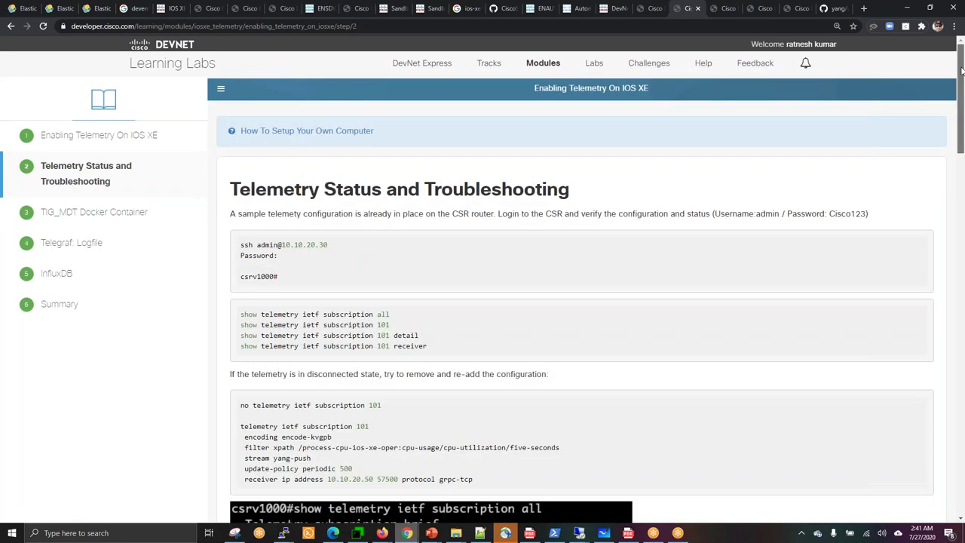
Review the show telemetry subscription 101 detail and subscription removal commands.
{"action": "scroll", "coordinate": [961, 70], "scroll_direction": "down", "scroll_amount": 1}
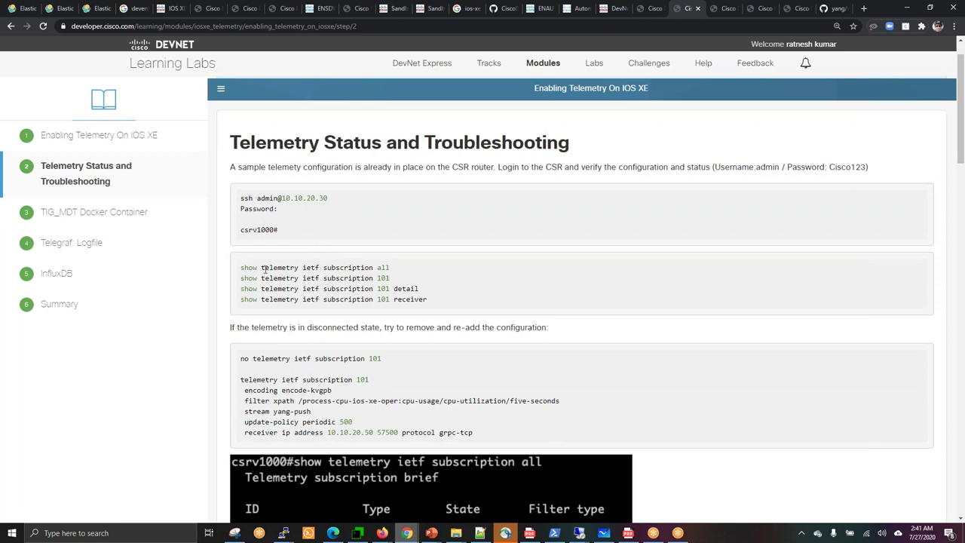
{"action": "double_click", "coordinate": [386, 278]}
{"action": "double_click", "coordinate": [412, 288]}
{"action": "left_click_drag", "start_coordinate": [961, 160], "coordinate": [961, 175]}
{"action": "left_click_drag", "start_coordinate": [270, 291], "coordinate": [360, 291]}
{"action": "left_click", "coordinate": [400, 300]}
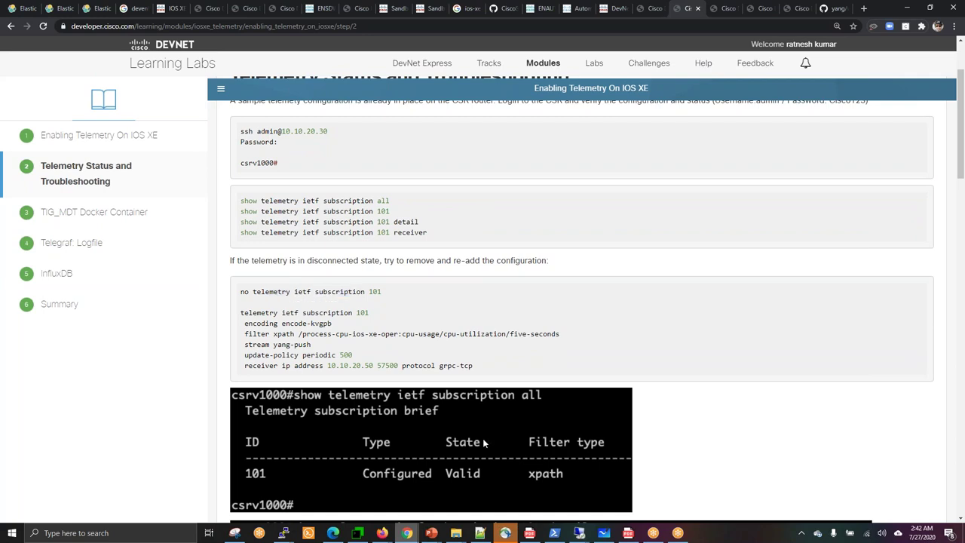
{"action": "left_click", "coordinate": [358, 534]}
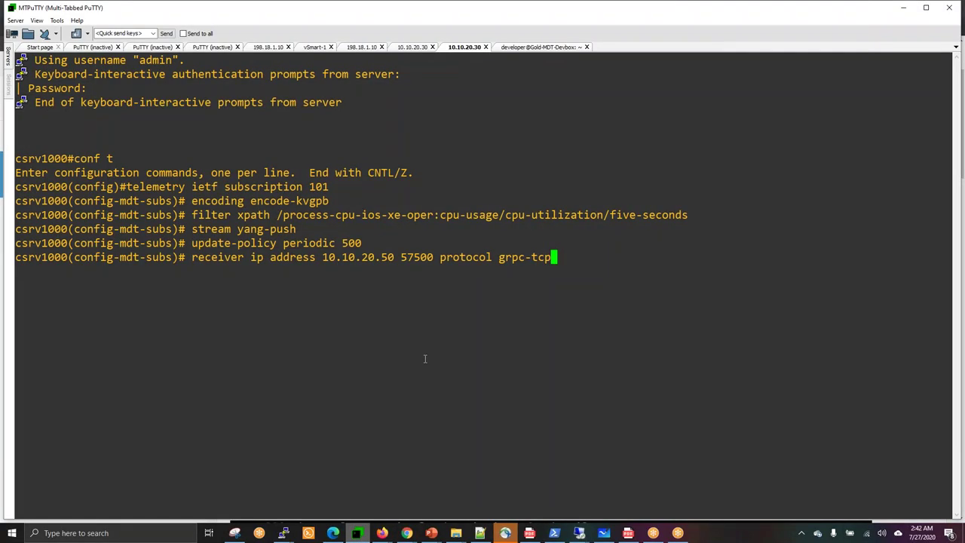
Submit the receiver address line and leave configuration mode with end.
{"action": "key", "text": "Return"}
{"action": "type", "text": "end"}
{"action": "key", "text": "Return"}
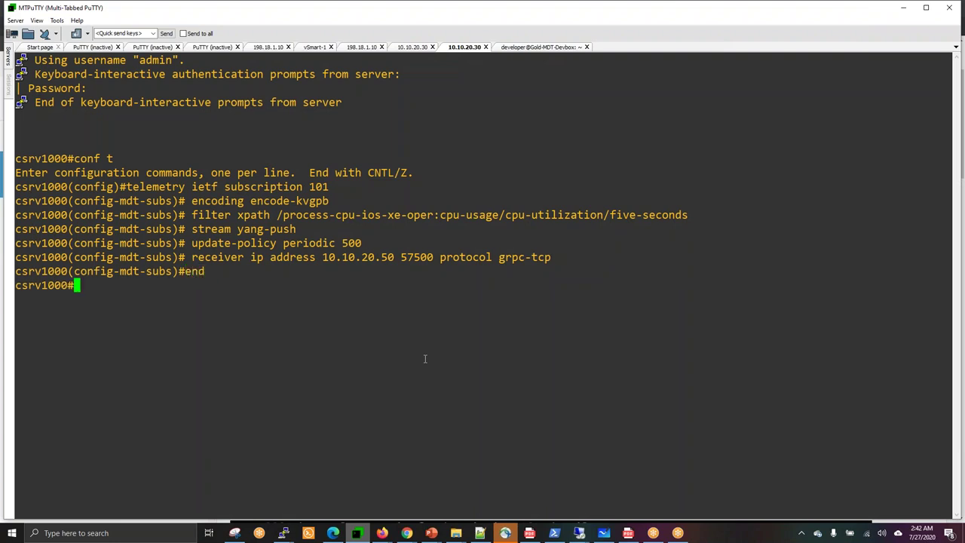
Run show telemetry ietf subscription 101 detail, confirming receiver 10.10.20.50.
{"action": "type", "text": "show tel"}
{"action": "key", "text": "Tab"}
{"action": "type", "text": "em"}
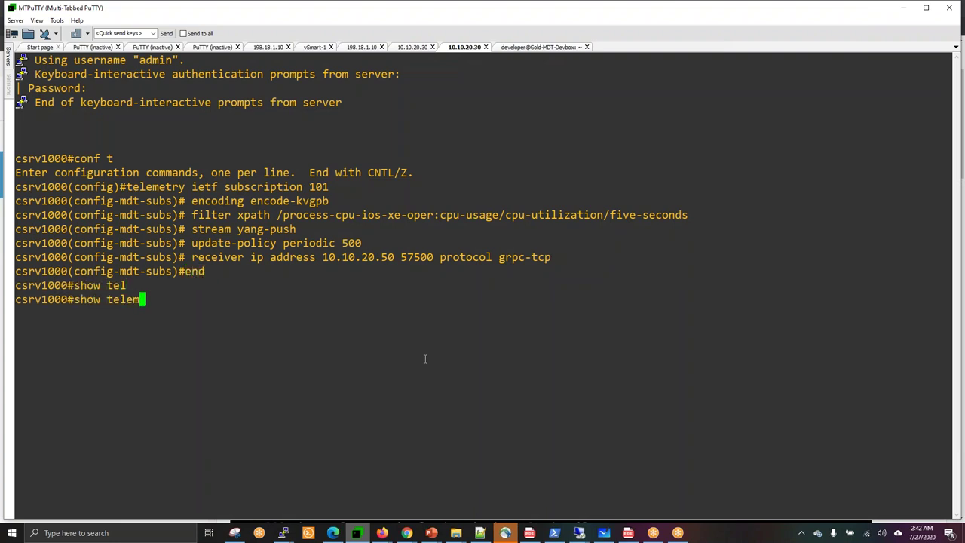
{"action": "key", "text": "Tab"}
{"action": "type", "text": "?is"}
{"action": "key", "text": "Tab"}
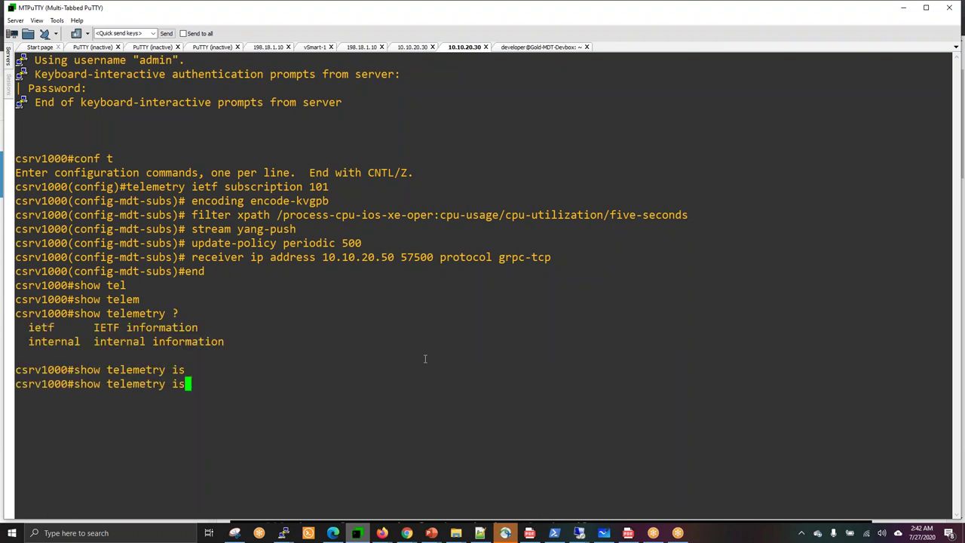
{"action": "type", "text": "?"}
{"action": "key", "text": "BackSpace"}
{"action": "type", "text": "e"}
{"action": "key", "text": "Tab"}
{"action": "type", "text": "?"}
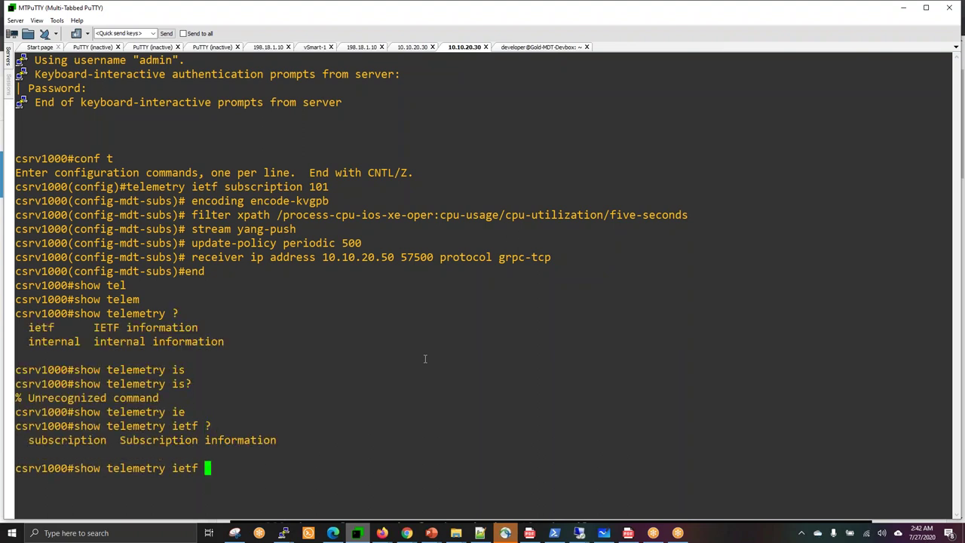
{"action": "type", "text": "SSU"}
{"action": "key", "text": "BackSpace"}
{"action": "key", "text": "BackSpace"}
{"action": "type", "text": "u"}
{"action": "key", "text": "Tab"}
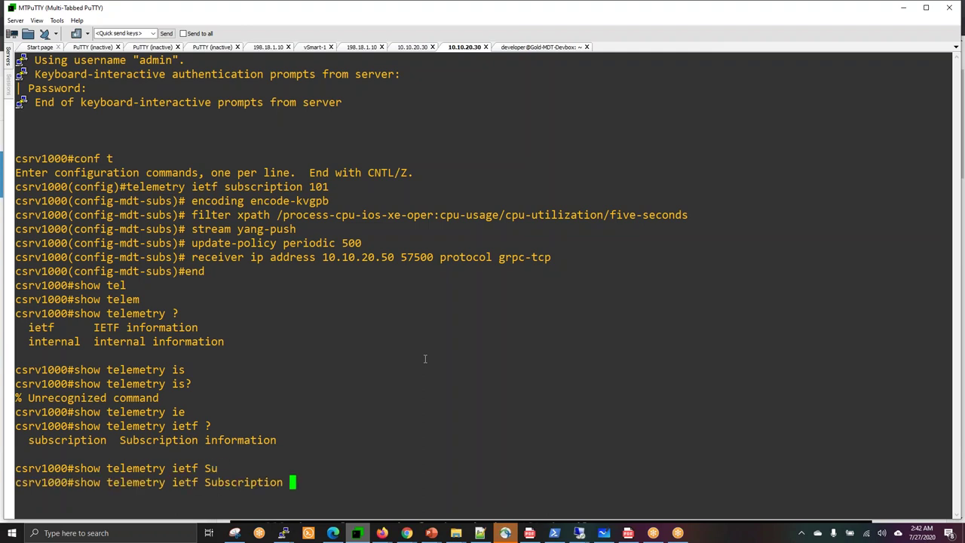
{"action": "type", "text": "?"}
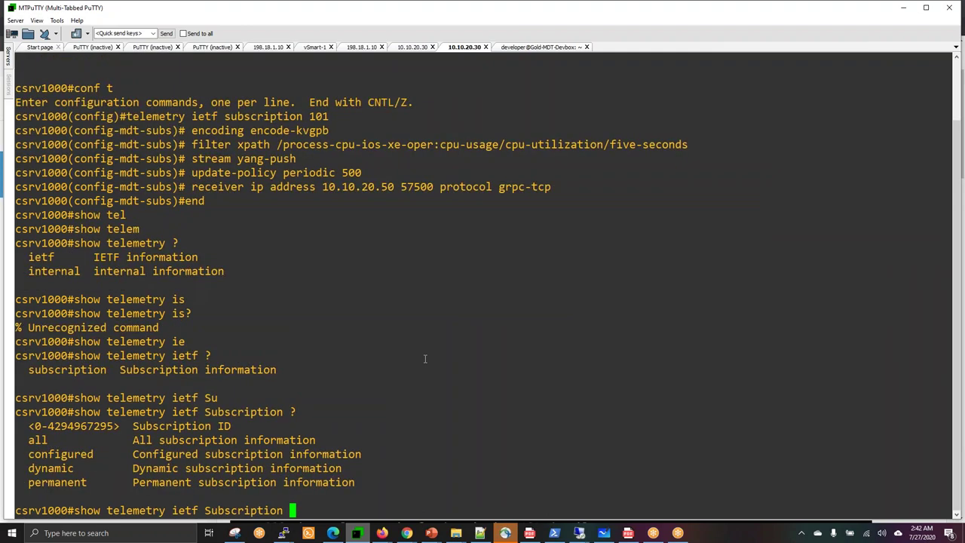
{"action": "type", "text": "101 ?de"}
{"action": "key", "text": "Tab"}
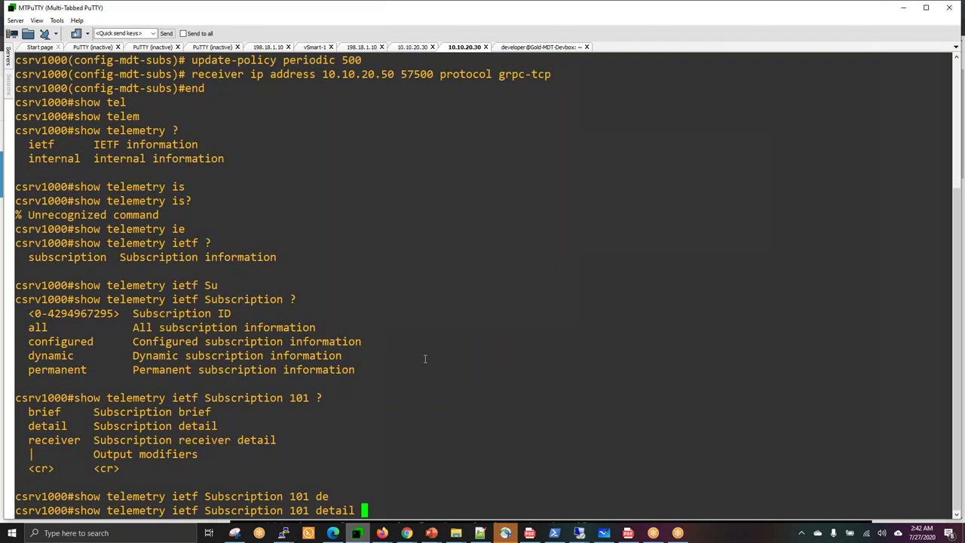
{"action": "key", "text": "Return"}
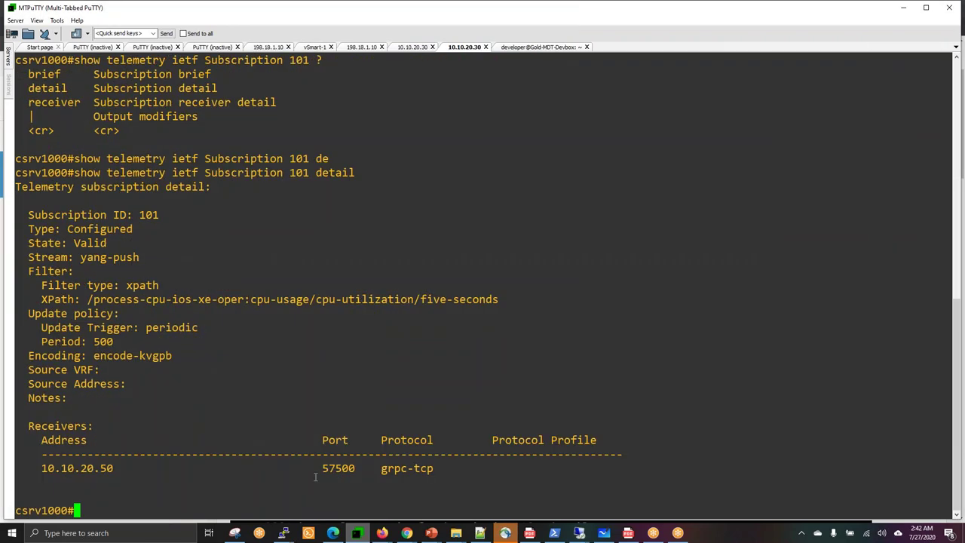
{"action": "double_click", "coordinate": [93, 468]}
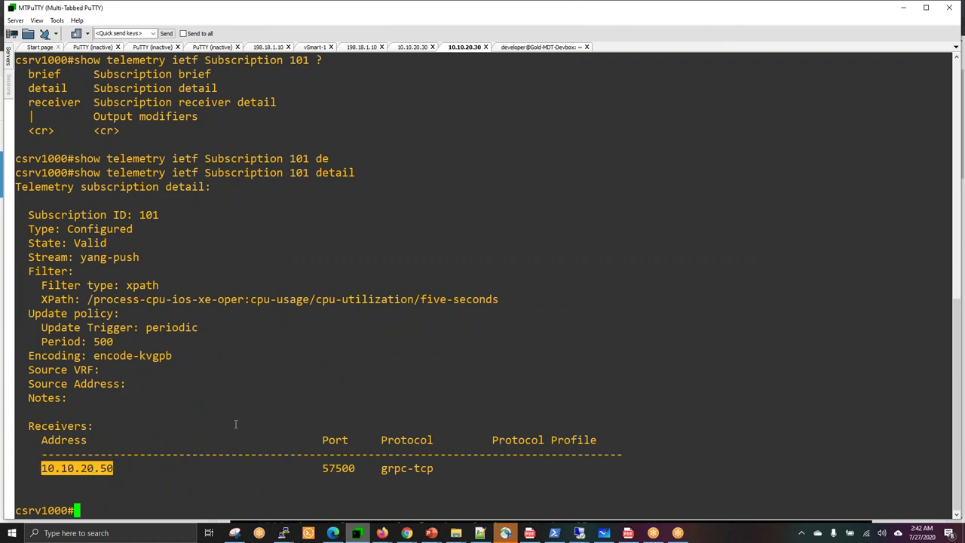
Run show telemetry ietf subscription 101 brief after noting the XPath filter and yang-push stream.
{"action": "key", "text": "Up"}
{"action": "key", "text": "BackSpace"}
{"action": "key", "text": "BackSpace"}
{"action": "key", "text": "BackSpace"}
{"action": "key", "text": "BackSpace"}
{"action": "key", "text": "BackSpace"}
{"action": "key", "text": "BackSpace"}
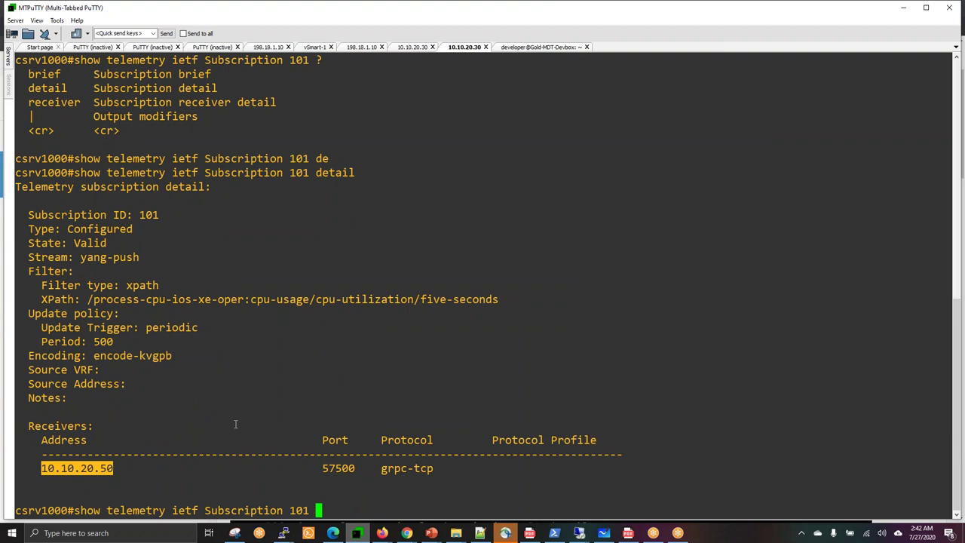
{"action": "triple_click", "coordinate": [140, 299]}
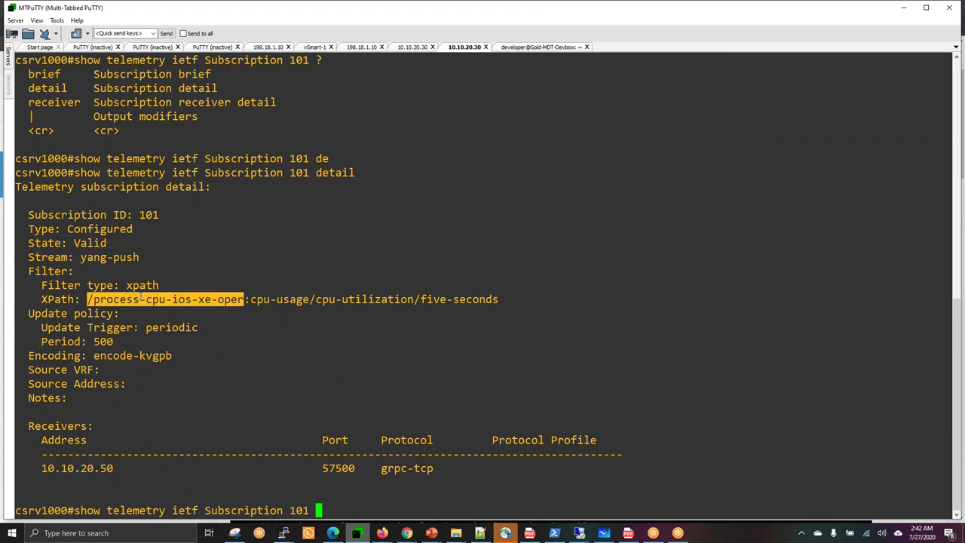
{"action": "triple_click", "coordinate": [85, 258]}
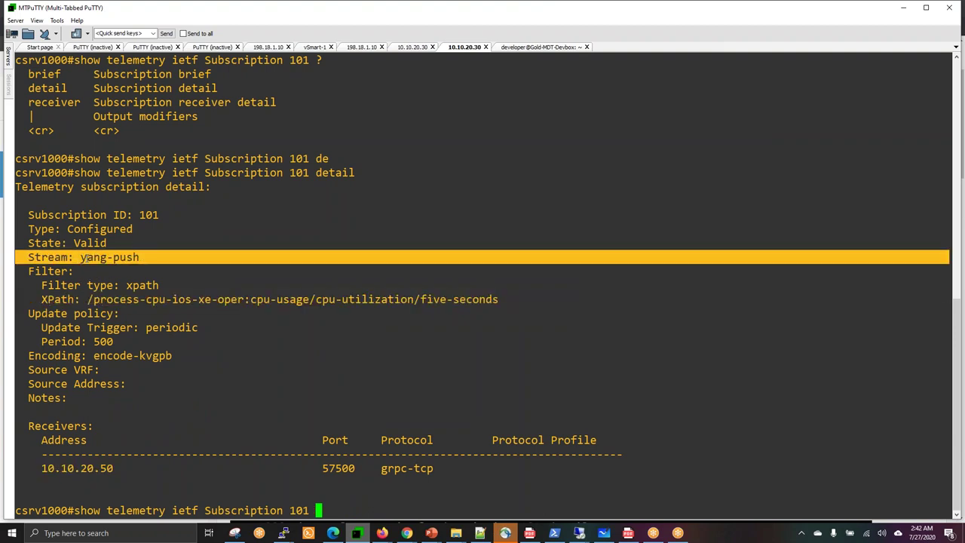
{"action": "double_click", "coordinate": [89, 216]}
{"action": "left_click", "coordinate": [248, 304]}
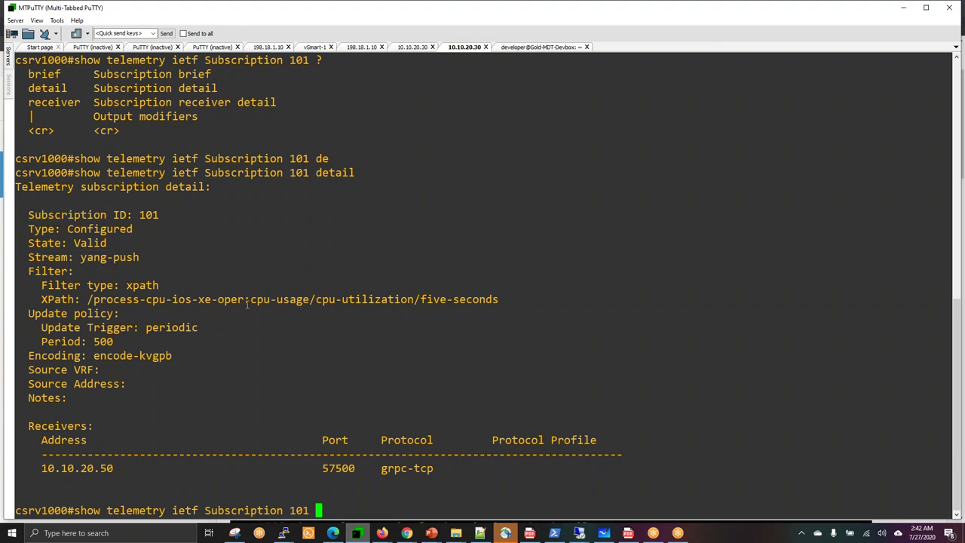
{"action": "type", "text": "bri"}
{"action": "key", "text": "Tab"}
{"action": "key", "text": "Return"}
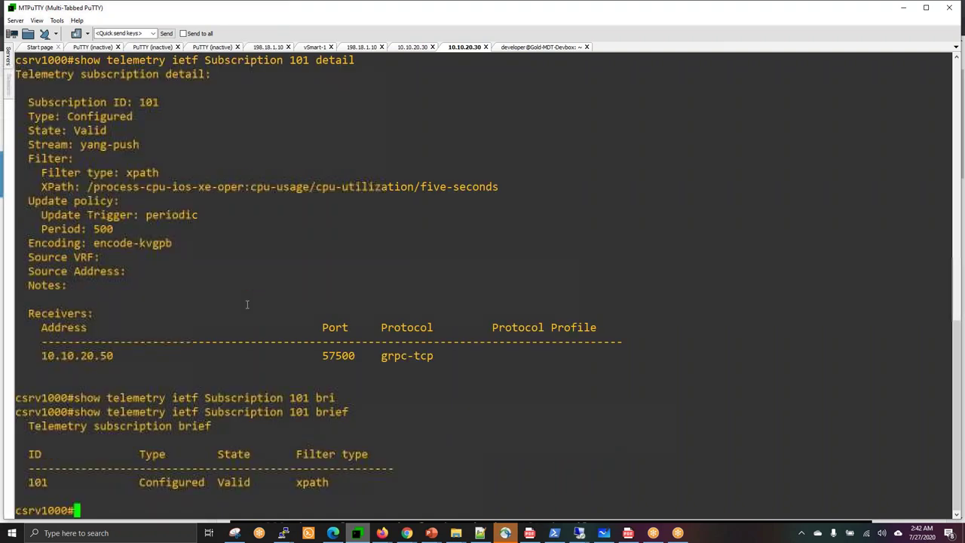
List every subscription with show telemetry ietf subscription all.
{"action": "key", "text": "Up"}
{"action": "key", "text": "Up"}
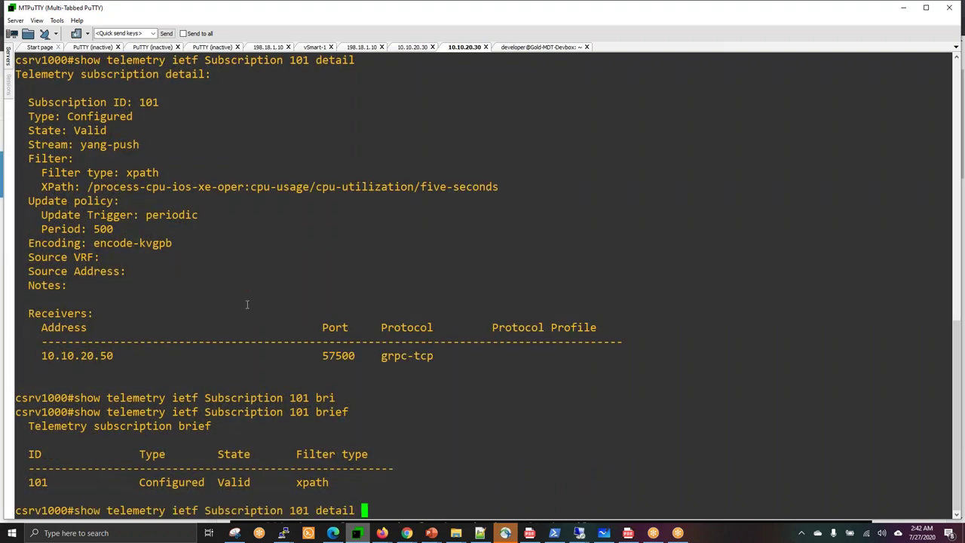
{"action": "key", "text": "Up"}
{"action": "key", "text": "Down"}
{"action": "key", "text": "BackSpace"}
{"action": "key", "text": "BackSpace"}
{"action": "key", "text": "BackSpace"}
{"action": "key", "text": "BackSpace"}
{"action": "key", "text": "BackSpace"}
{"action": "key", "text": "BackSpace"}
{"action": "key", "text": "BackSpace"}
{"action": "key", "text": "BackSpace"}
{"action": "key", "text": "BackSpace"}
{"action": "key", "text": "BackSpace"}
{"action": "key", "text": "BackSpace"}
{"action": "key", "text": "BackSpace"}
{"action": "key", "text": "BackSpace"}
{"action": "key", "text": "BackSpace"}
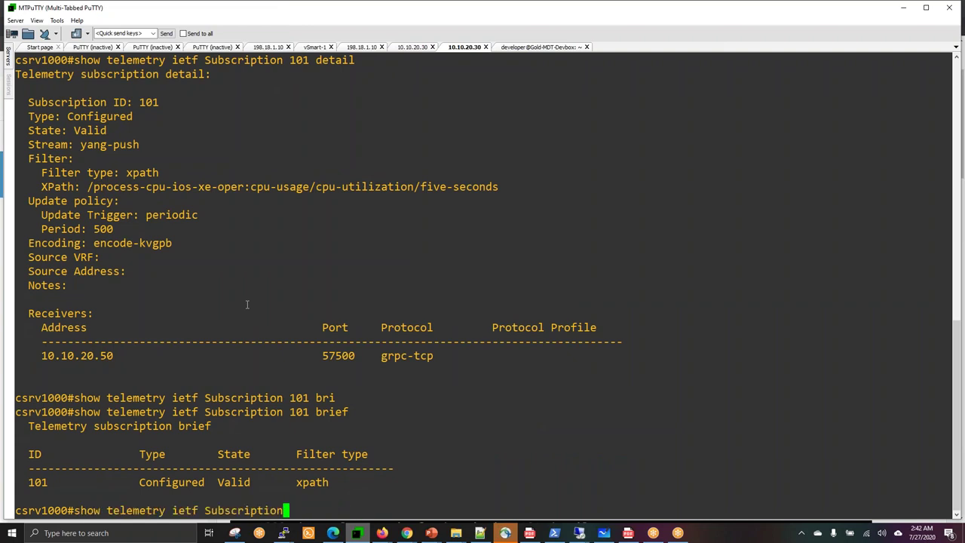
{"action": "key", "text": "Tab"}
{"action": "type", "text": "?"}
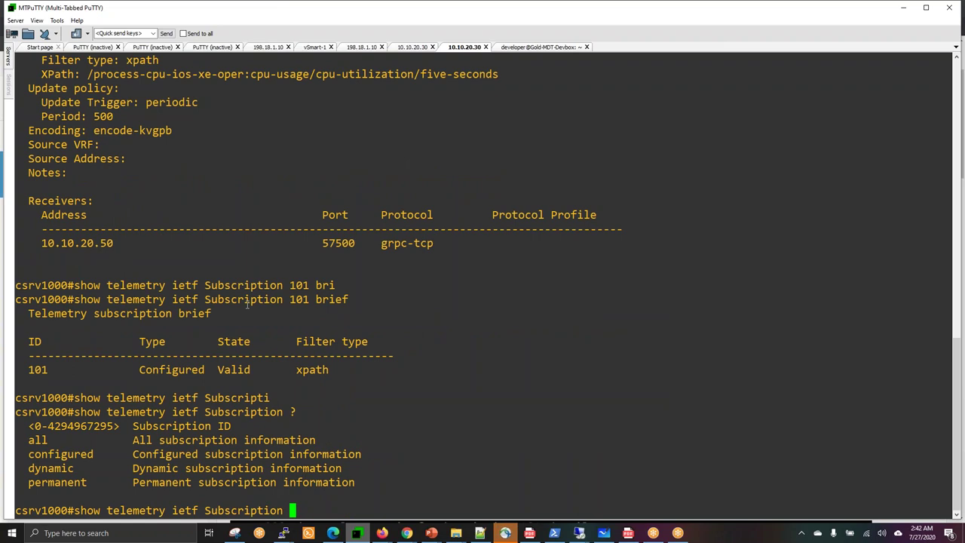
{"action": "type", "text": "all"}
{"action": "key", "text": "Return"}
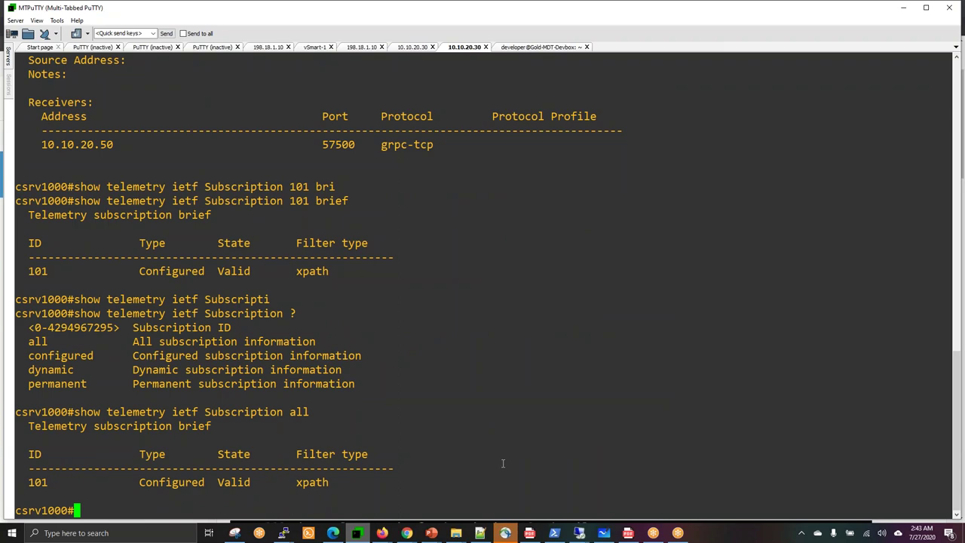
{"action": "left_click", "coordinate": [407, 534]}
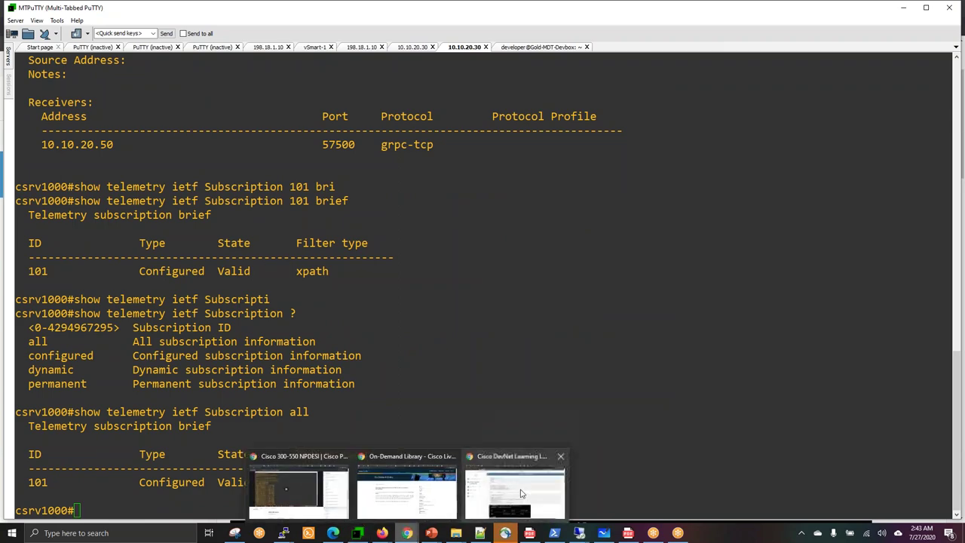
Scroll step 2's expected outputs showing subscription 101 Valid, then move to step 3, TIG_MDT Docker Container.
{"action": "left_click", "coordinate": [520, 493]}
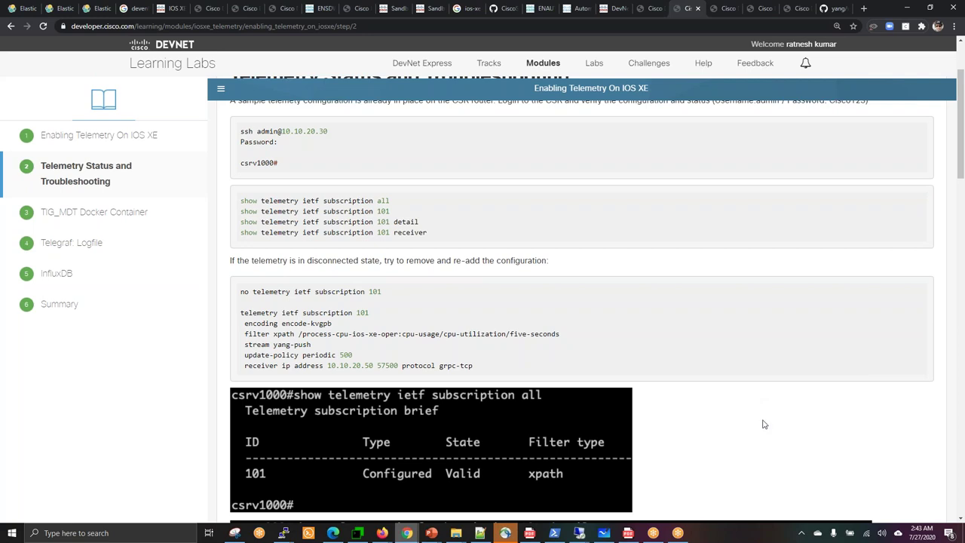
{"action": "scroll", "coordinate": [763, 425], "scroll_direction": "down", "scroll_amount": 3}
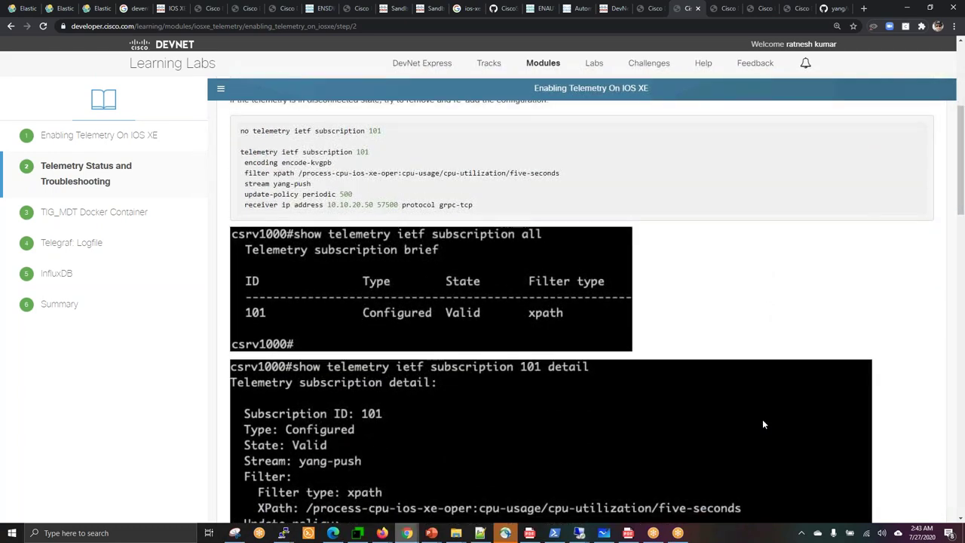
{"action": "scroll", "coordinate": [762, 425], "scroll_direction": "down", "scroll_amount": 10}
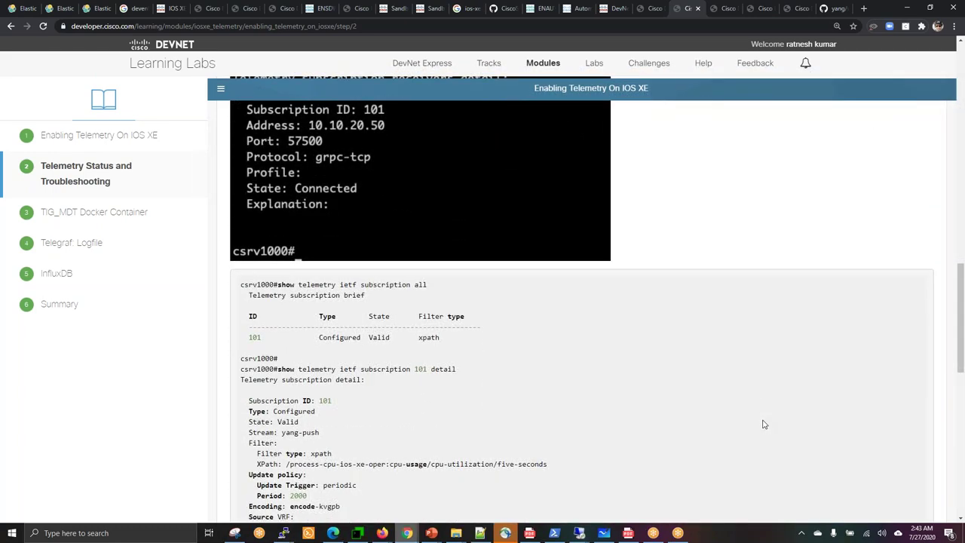
{"action": "scroll", "coordinate": [762, 425], "scroll_direction": "down", "scroll_amount": 5}
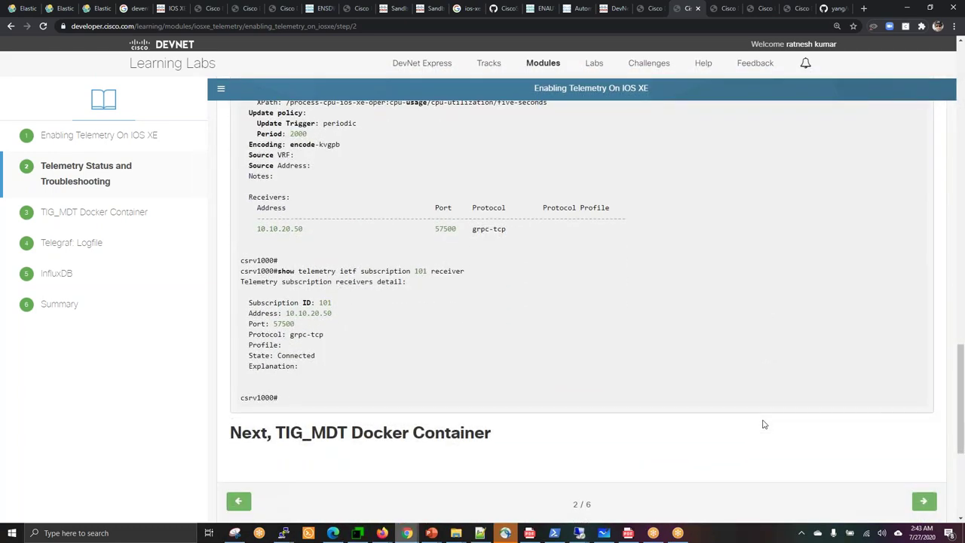
{"action": "scroll", "coordinate": [764, 424], "scroll_direction": "down", "scroll_amount": 2}
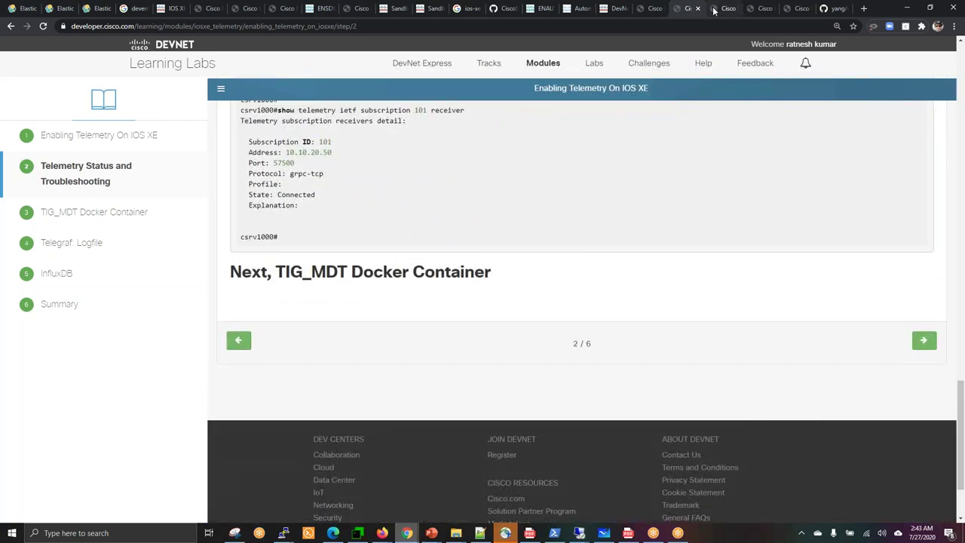
{"action": "left_click", "coordinate": [713, 11]}
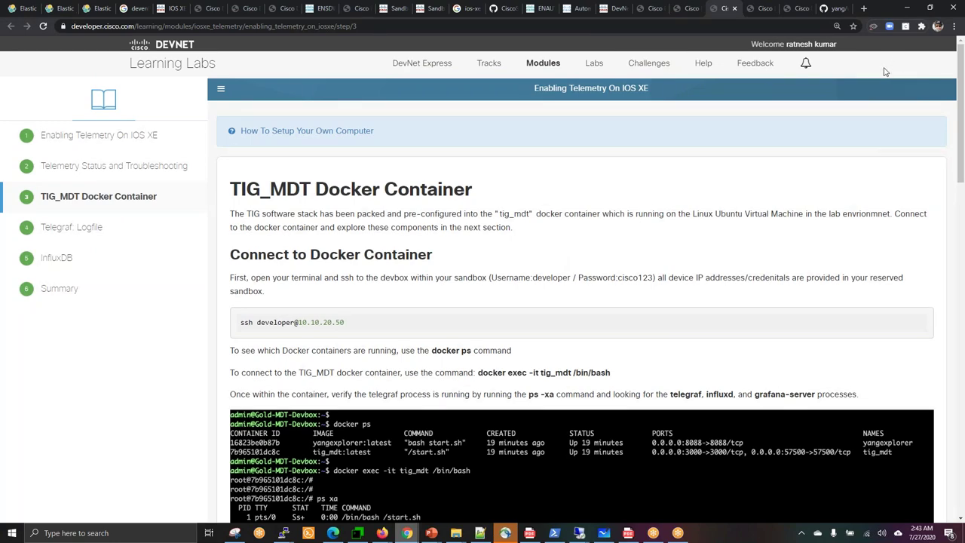
Highlight the TIG_MDT container name, the docker exec command, and the ps -xa process check.
{"action": "scroll", "coordinate": [884, 80], "scroll_direction": "down", "scroll_amount": 3}
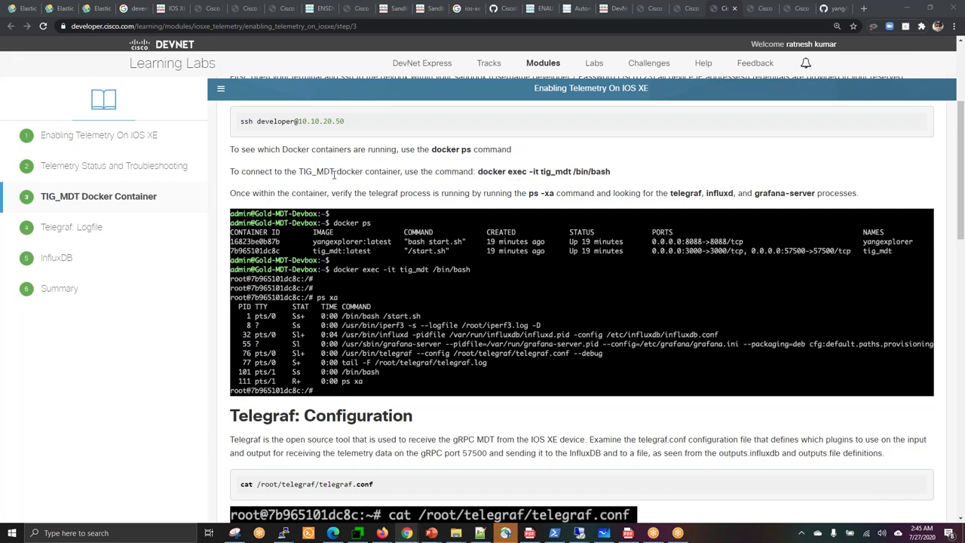
{"action": "left_click_drag", "start_coordinate": [299, 171], "coordinate": [336, 172]}
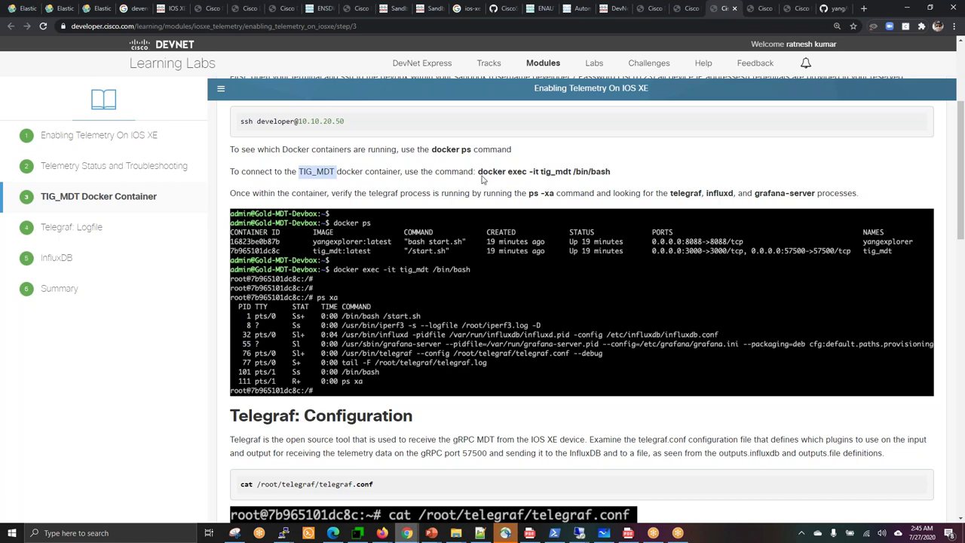
{"action": "left_click_drag", "start_coordinate": [478, 172], "coordinate": [608, 171]}
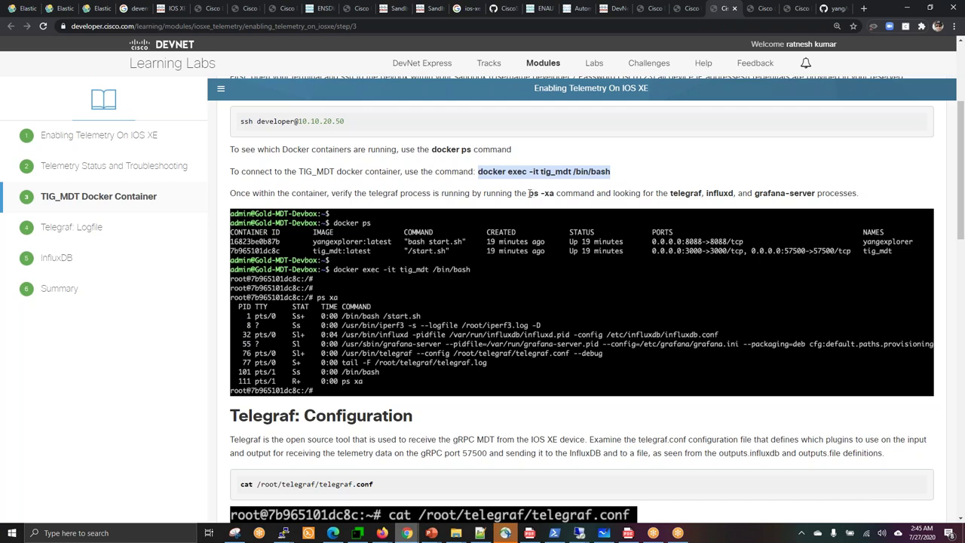
{"action": "left_click_drag", "start_coordinate": [531, 193], "coordinate": [564, 193]}
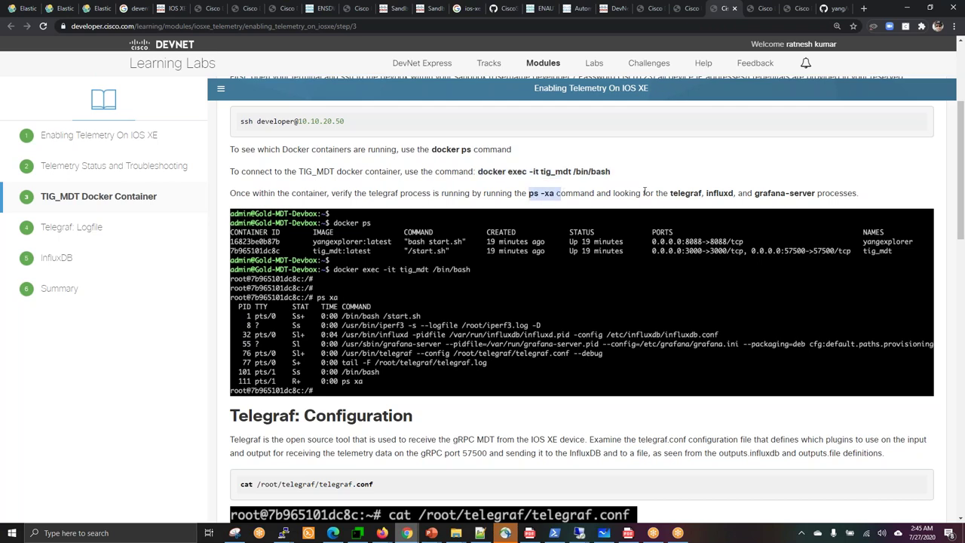
{"action": "left_click_drag", "start_coordinate": [670, 193], "coordinate": [805, 191]}
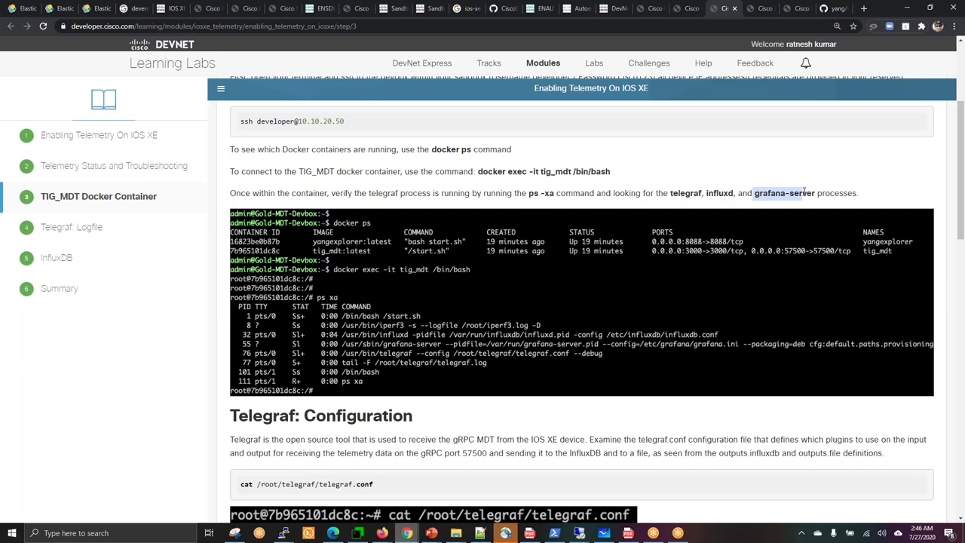
{"action": "left_click", "coordinate": [755, 424]}
Scroll through the telegraf.conf instructions, then return to the MTPuTTY terminal.
{"action": "scroll", "coordinate": [755, 424], "scroll_direction": "down", "scroll_amount": 3}
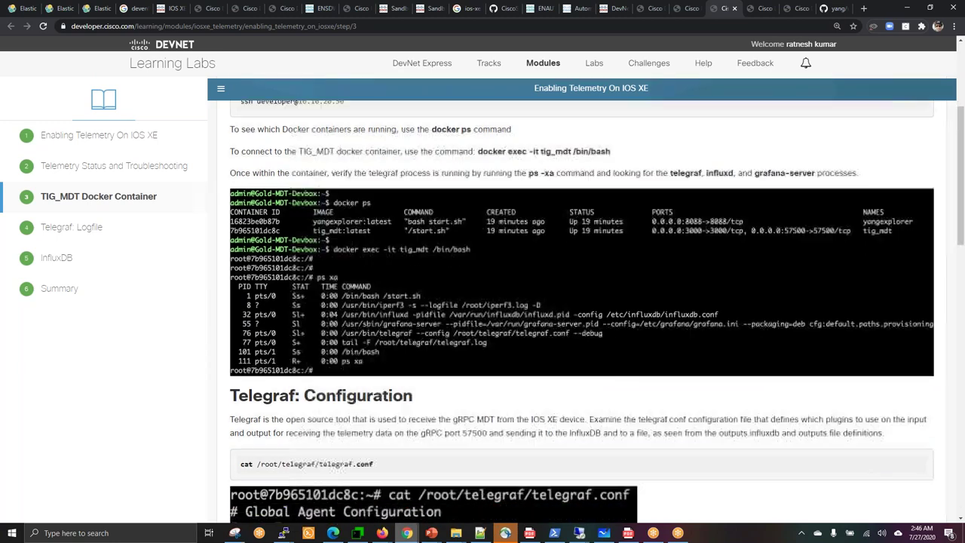
{"action": "scroll", "coordinate": [755, 425], "scroll_direction": "down", "scroll_amount": 2}
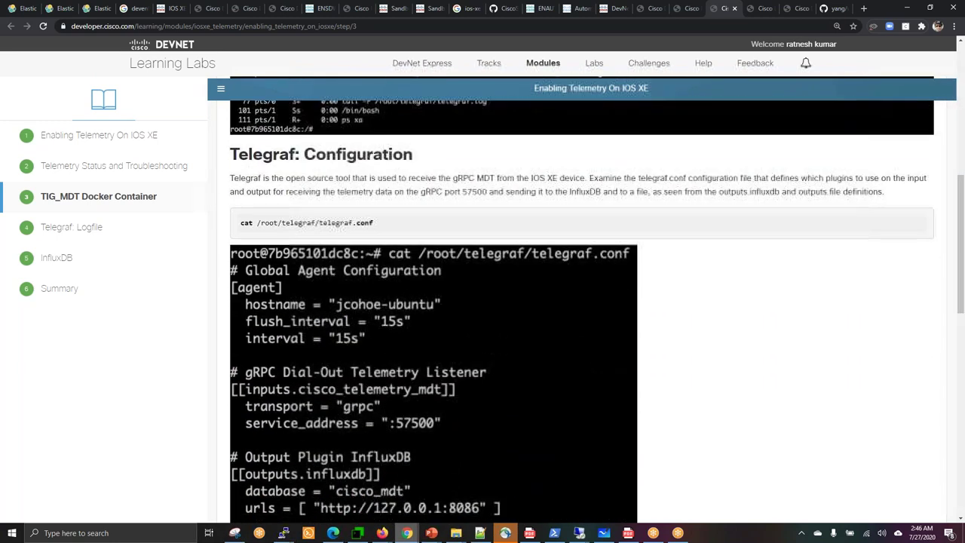
{"action": "scroll", "coordinate": [755, 424], "scroll_direction": "down", "scroll_amount": 1}
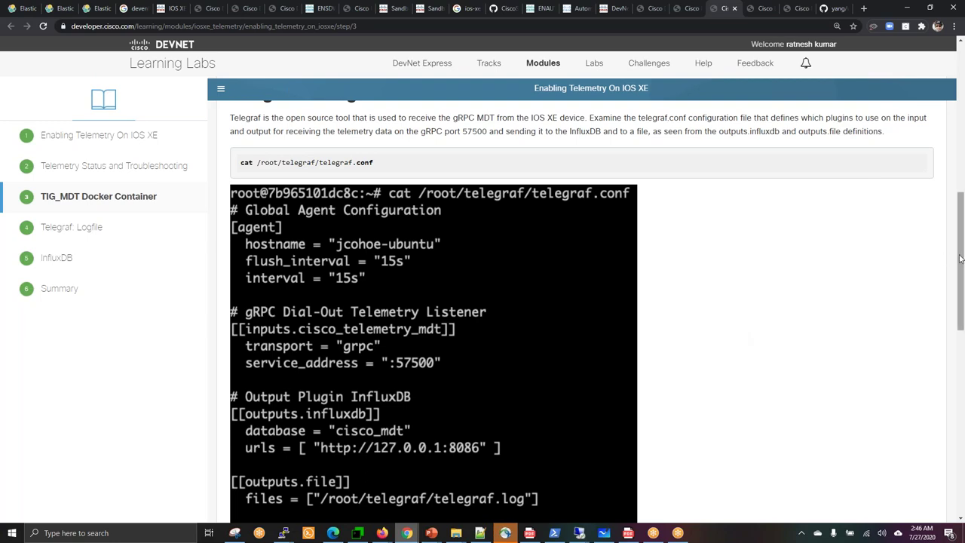
{"action": "left_click_drag", "start_coordinate": [960, 259], "coordinate": [963, 230]}
{"action": "left_click_drag", "start_coordinate": [963, 209], "coordinate": [963, 146]}
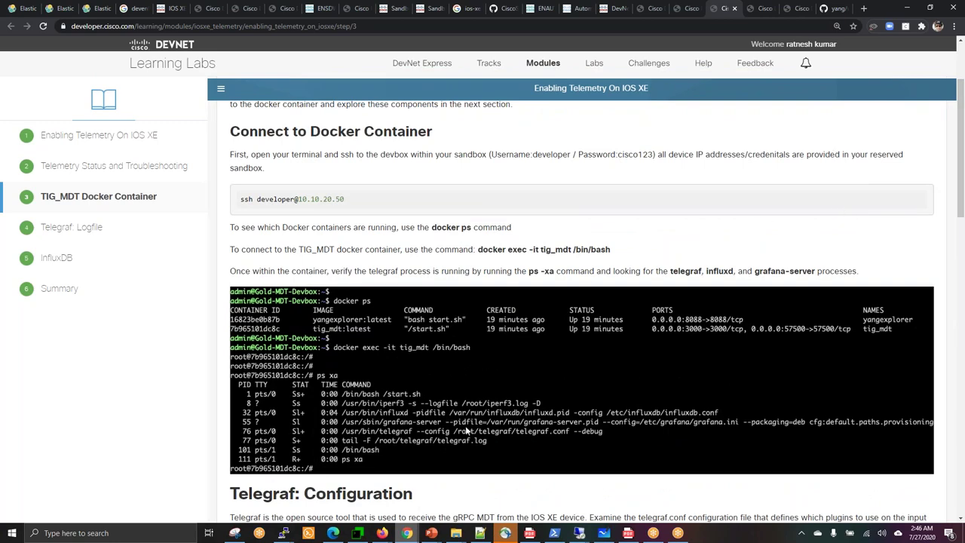
{"action": "left_click", "coordinate": [359, 534]}
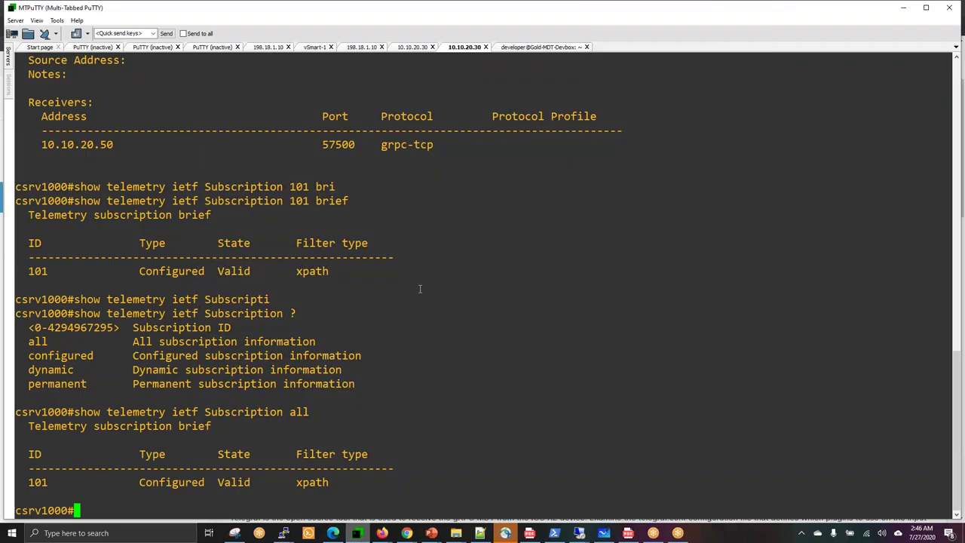
Run docker ps on the Devbox, confirming the yangexplorer and tig_mdt containers are running.
{"action": "left_click", "coordinate": [528, 48]}
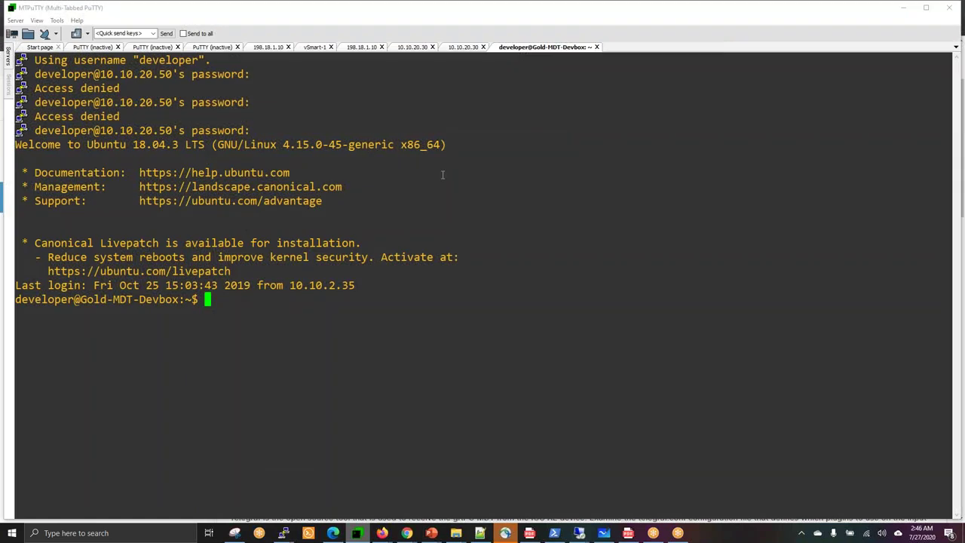
{"action": "type", "text": "docker ps"}
{"action": "key", "text": "Return"}
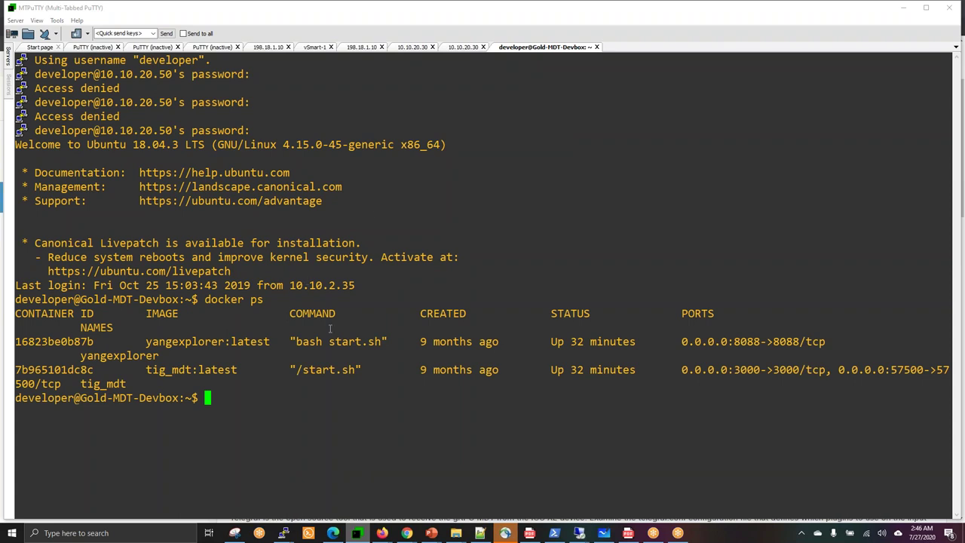
{"action": "triple_click", "coordinate": [333, 369]}
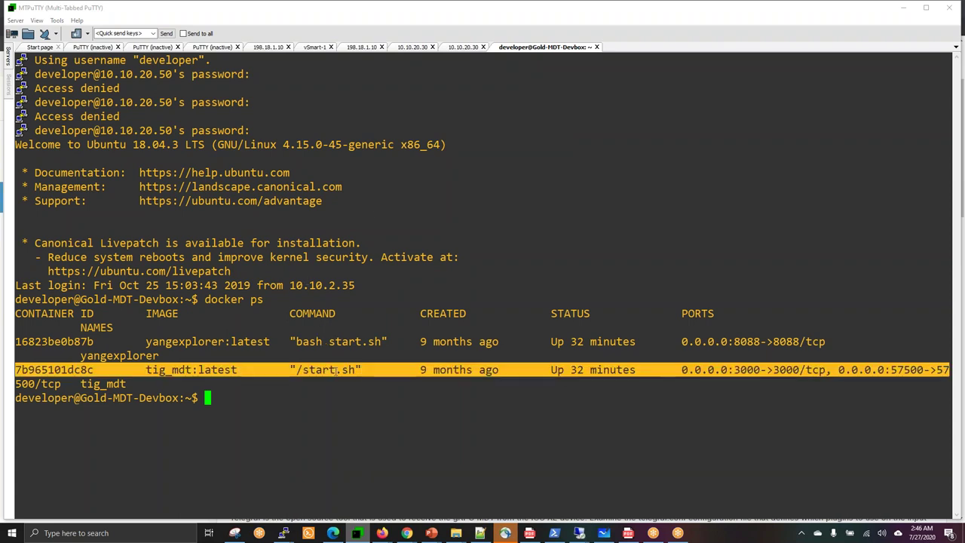
{"action": "left_click", "coordinate": [360, 379]}
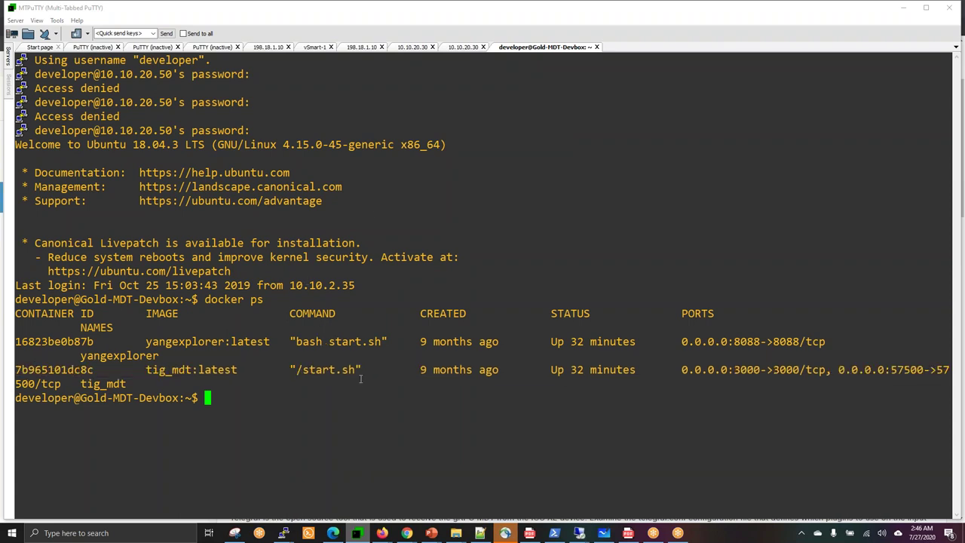
{"action": "double_click", "coordinate": [163, 371]}
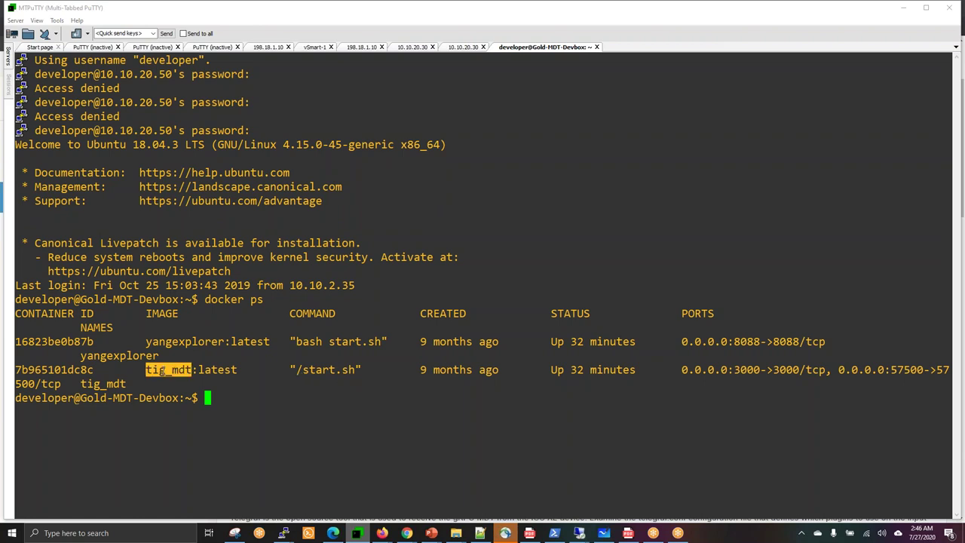
{"action": "left_click", "coordinate": [285, 383]}
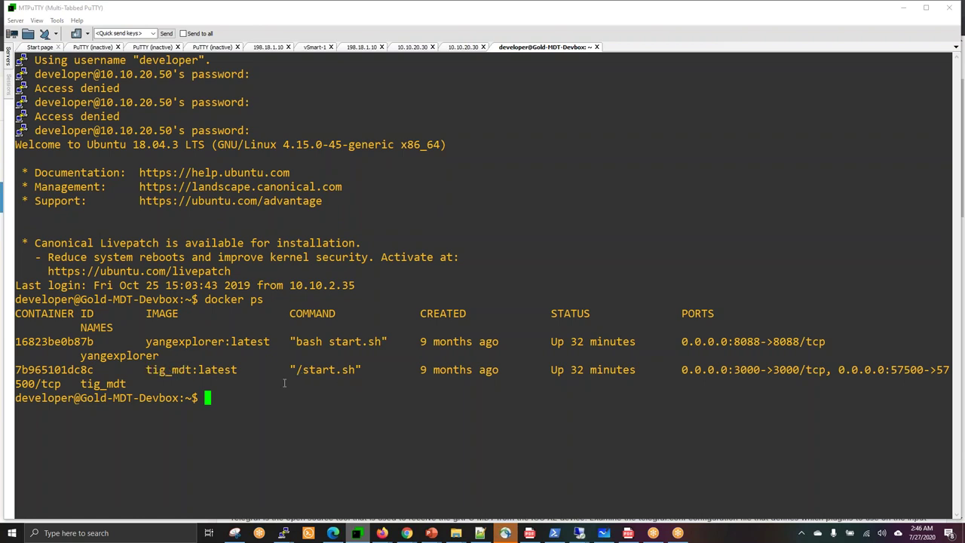
Enter the tig_mdt container with docker exec -it tig_mdt /bin/bash.
{"action": "type", "text": "docl"}
{"action": "key", "text": "BackSpace"}
{"action": "type", "text": "ker exec -"}
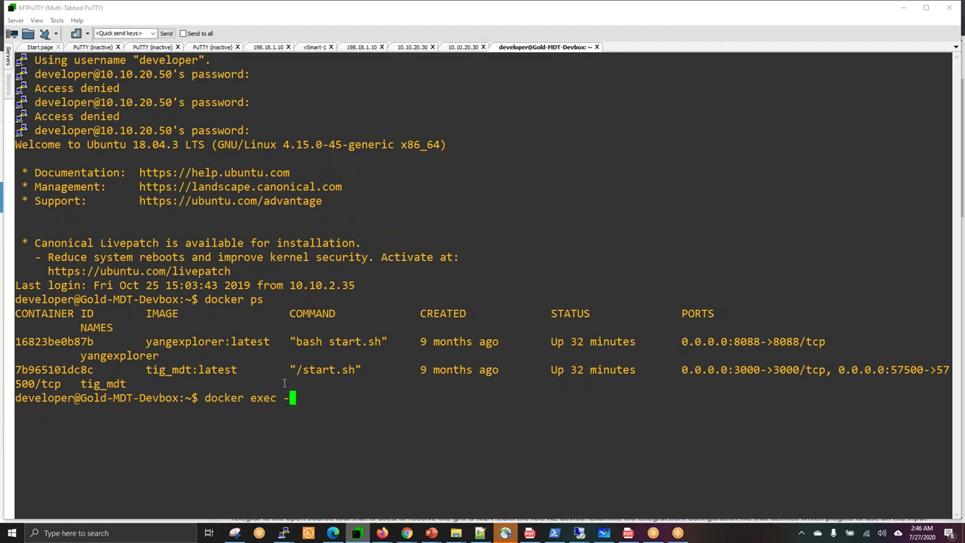
{"action": "type", "text": "it tig_mdt /"}
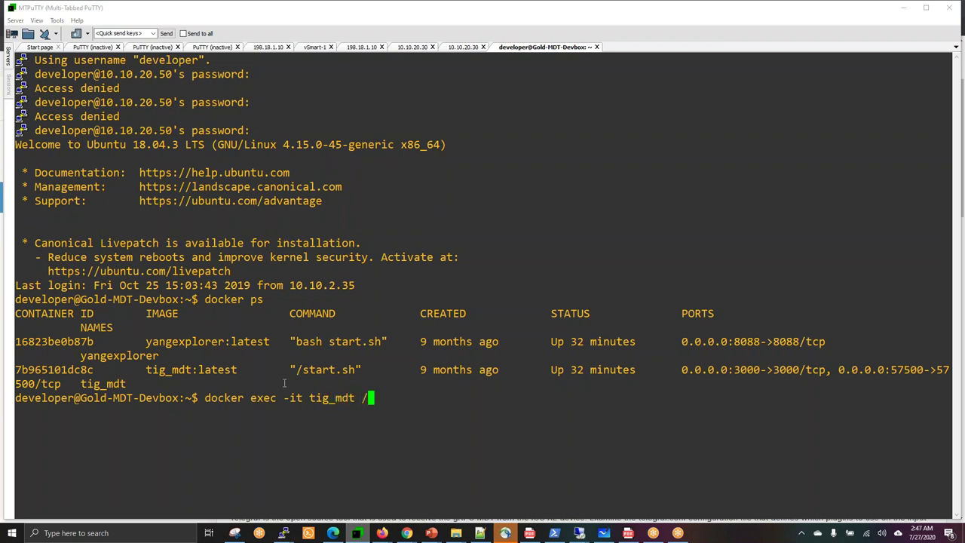
{"action": "type", "text": "bin/bash"}
{"action": "key", "text": "Return"}
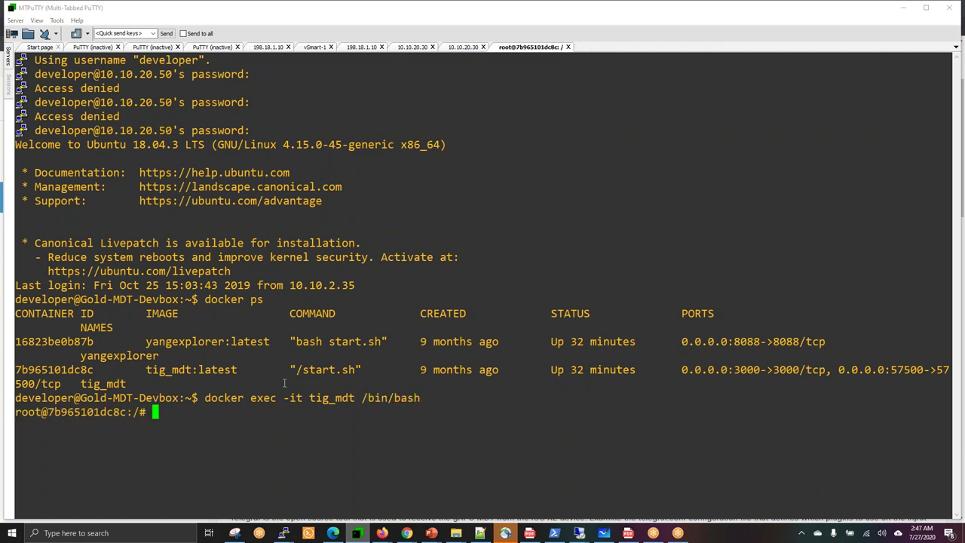
Run ps xa at the tig_mdt container's root prompt to list its processes.
{"action": "triple_click", "coordinate": [76, 412]}
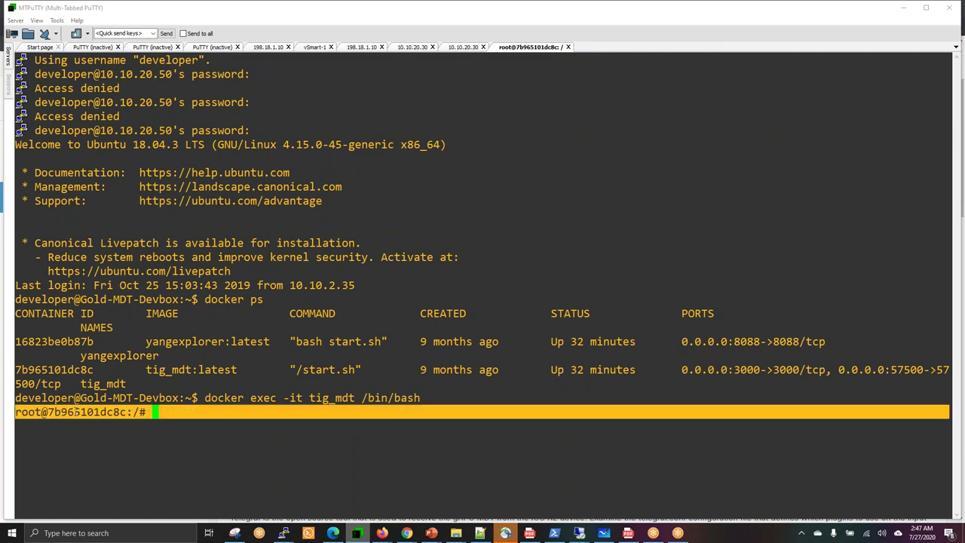
{"action": "double_click", "coordinate": [111, 398]}
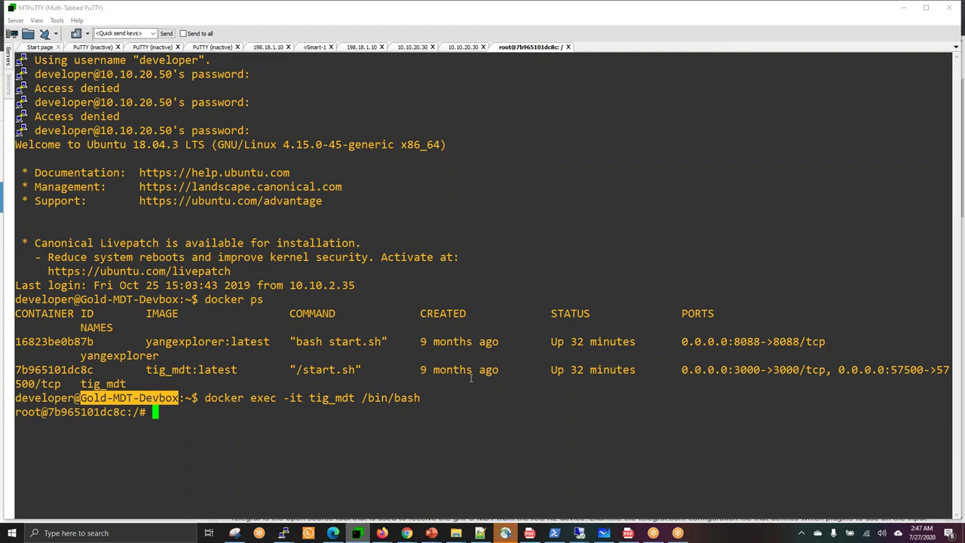
{"action": "type", "text": "ps xa"}
{"action": "key", "text": "Return"}
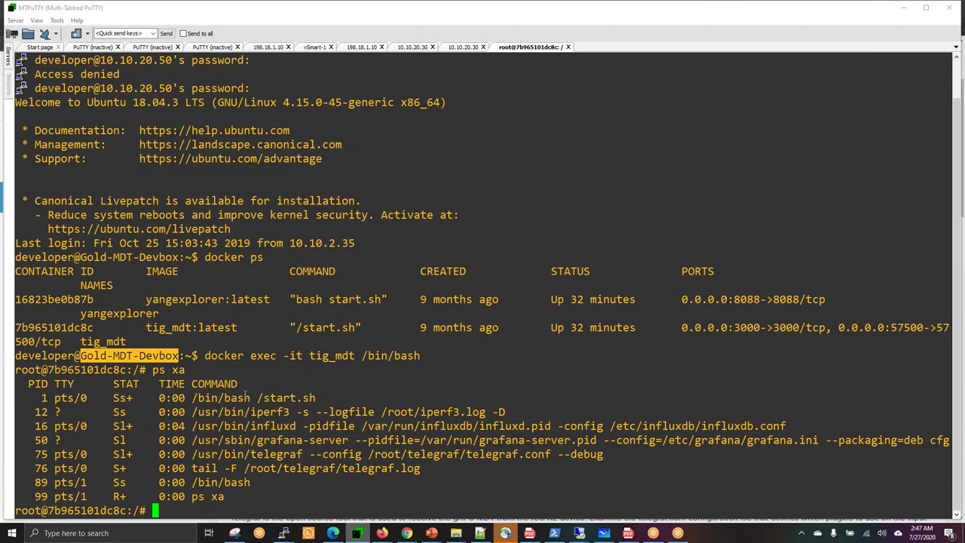
Inspect the influxd, grafana-server and telegraf config paths, including /root/telegraf/telegraf.conf.
{"action": "left_click_drag", "start_coordinate": [226, 397], "coordinate": [369, 477]}
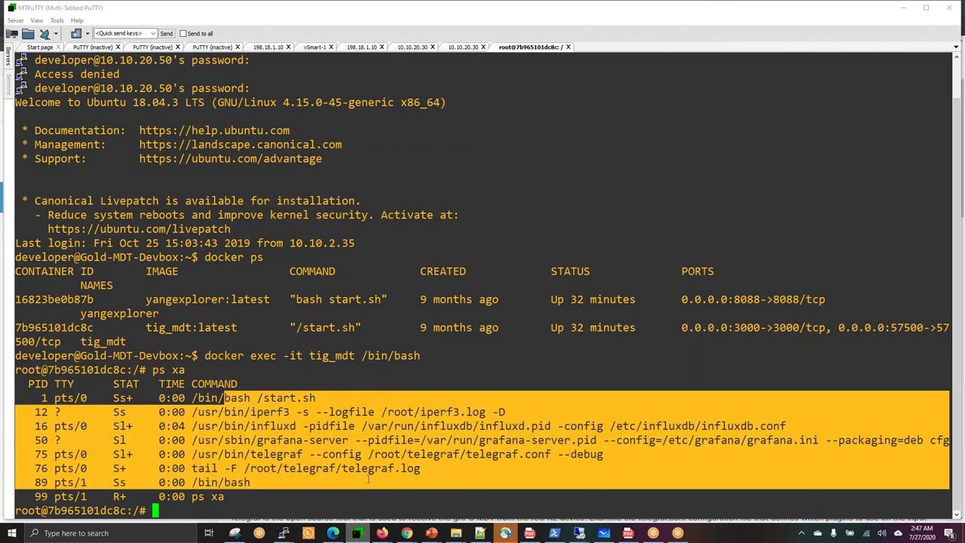
{"action": "left_click", "coordinate": [369, 477]}
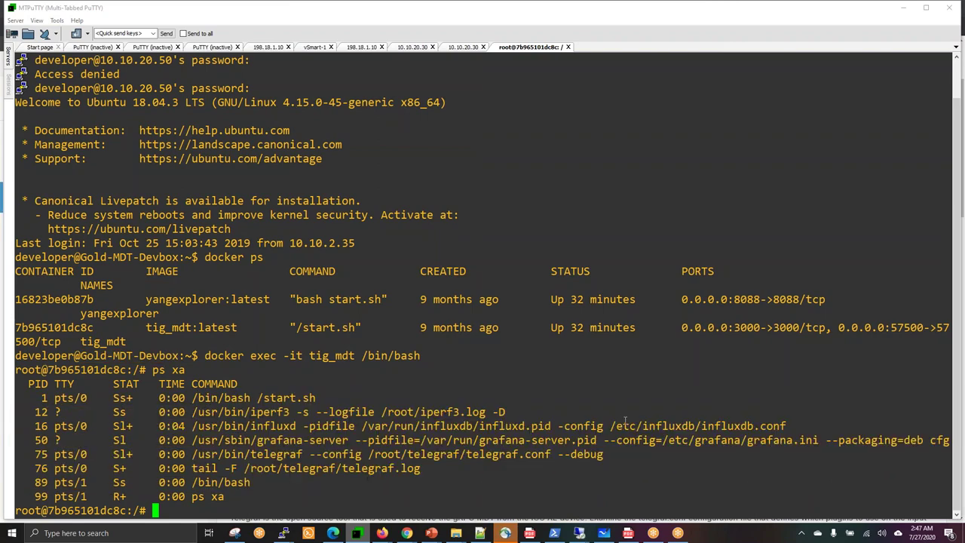
{"action": "double_click", "coordinate": [646, 427]}
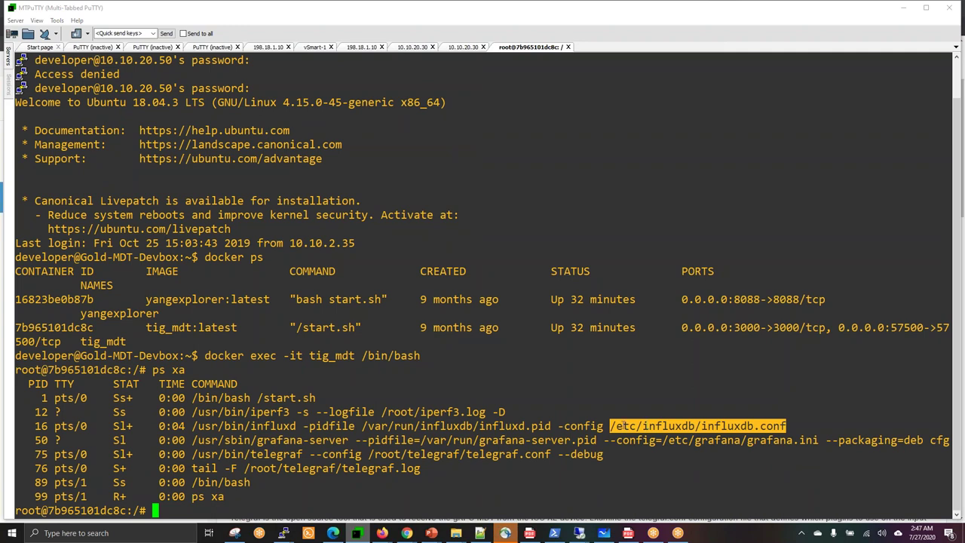
{"action": "double_click", "coordinate": [504, 440]}
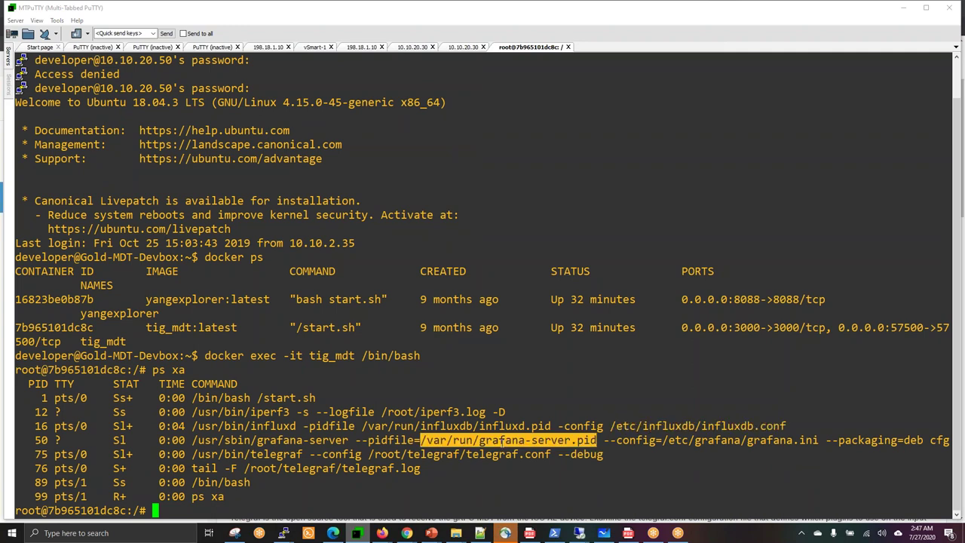
{"action": "double_click", "coordinate": [496, 454]}
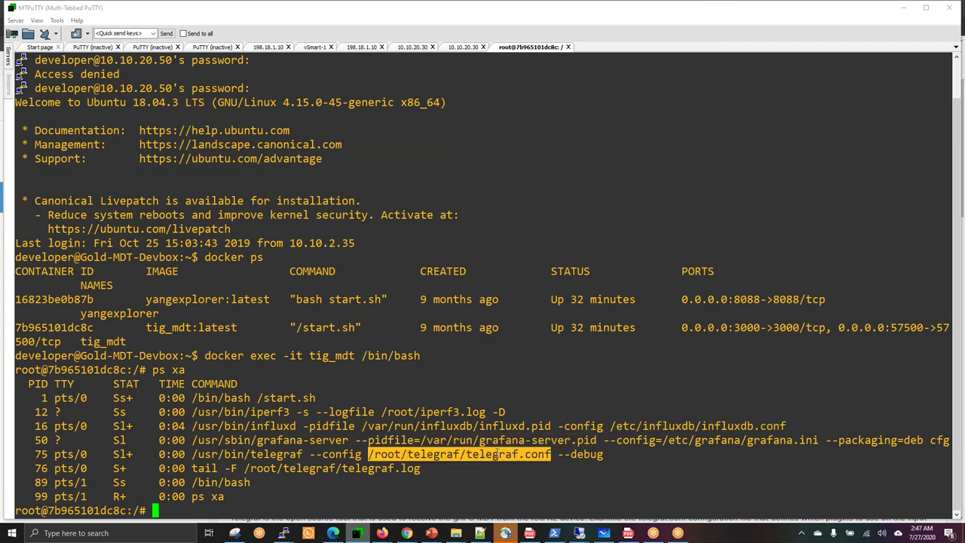
{"action": "left_click", "coordinate": [440, 477]}
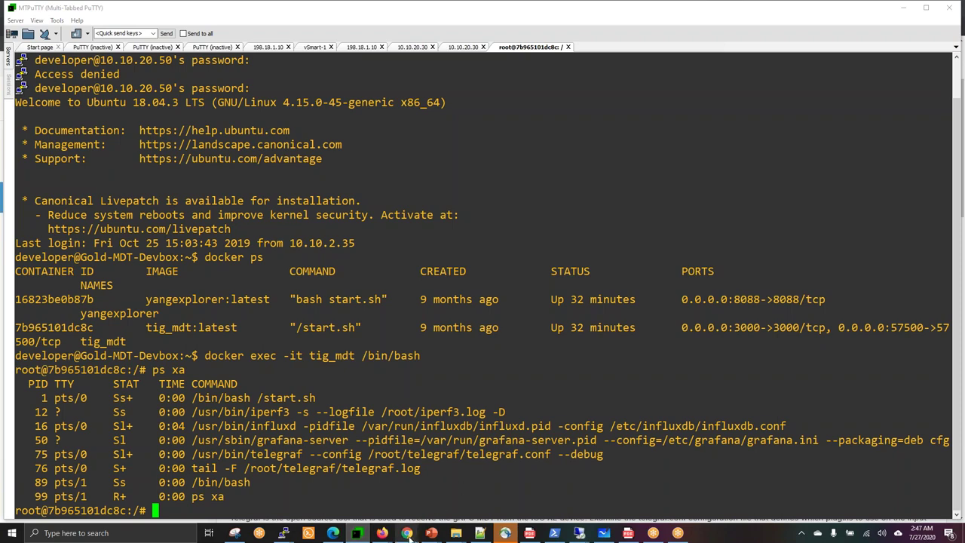
Copy the cat telegraf.conf command from the lab's telegraf.conf example.
{"action": "mouse_move", "coordinate": [408, 534]}
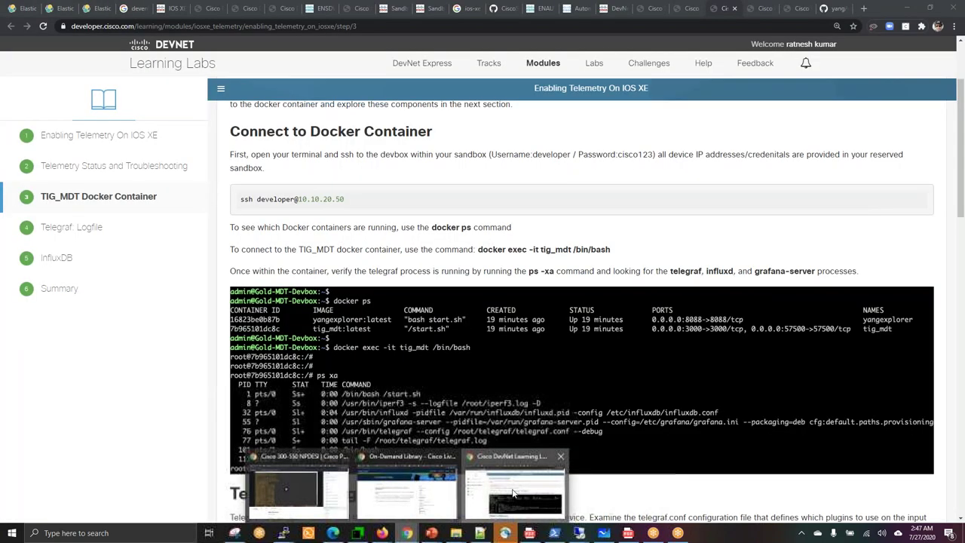
{"action": "left_click", "coordinate": [527, 494]}
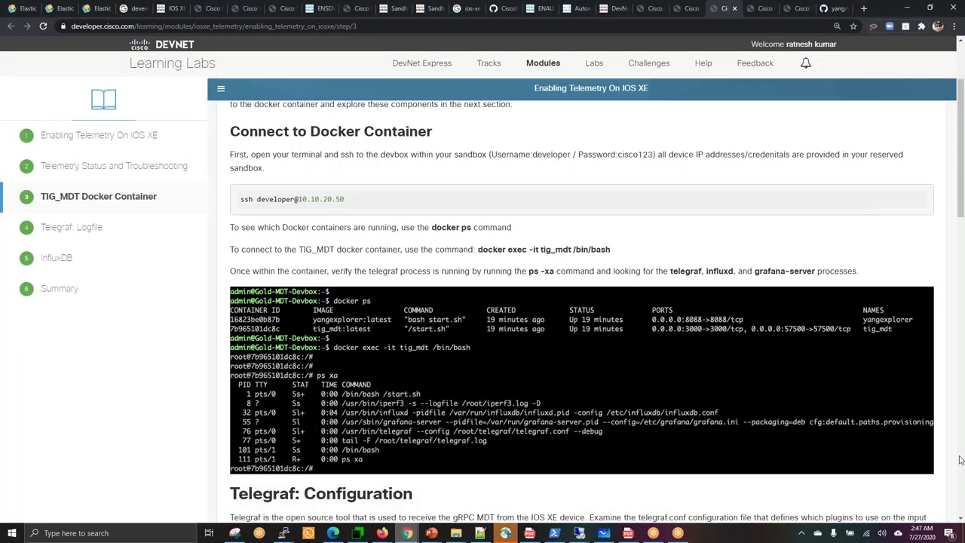
{"action": "left_click", "coordinate": [960, 458]}
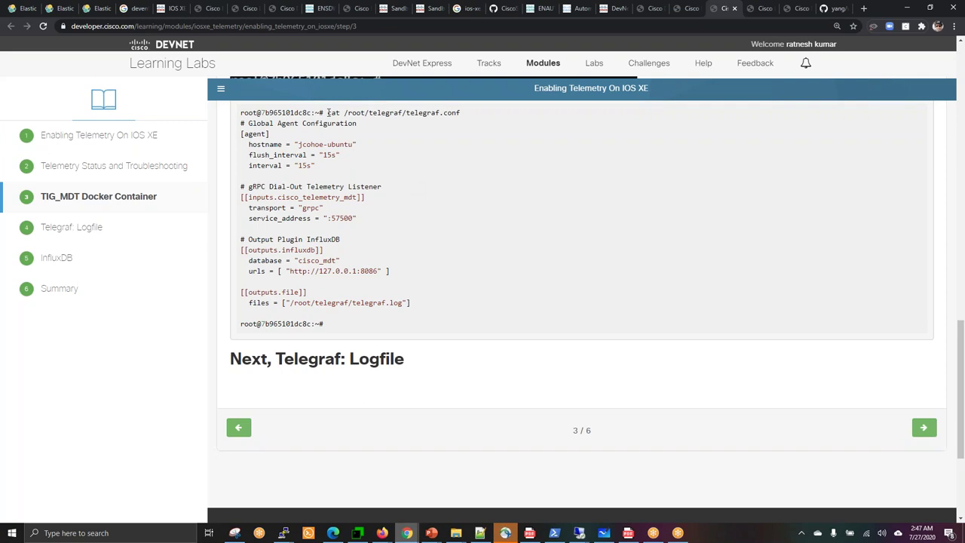
{"action": "left_click_drag", "start_coordinate": [328, 113], "coordinate": [460, 112]}
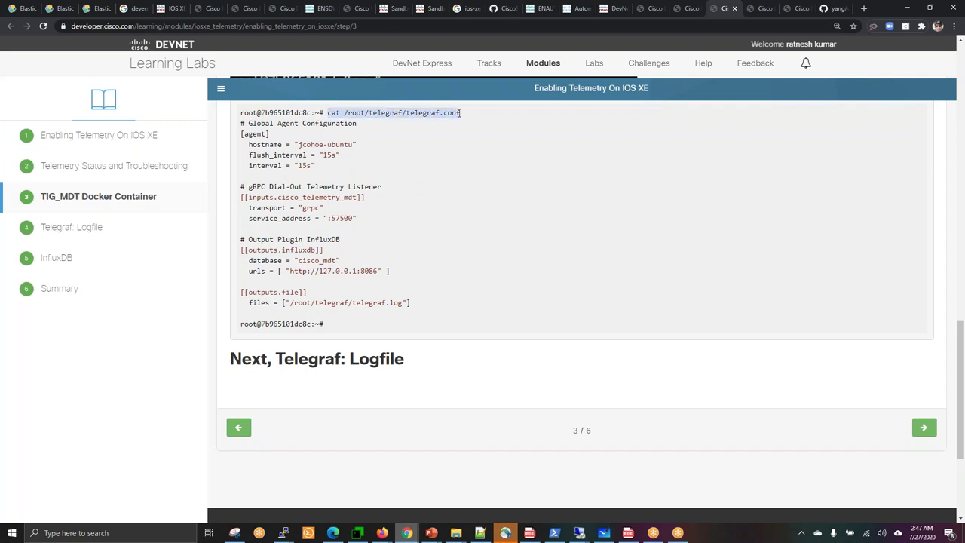
{"action": "right_click", "coordinate": [436, 113]}
{"action": "left_click", "coordinate": [457, 122]}
Print the container's config with more /root/telegraf/telegraf.conf.
{"action": "left_click", "coordinate": [359, 533]}
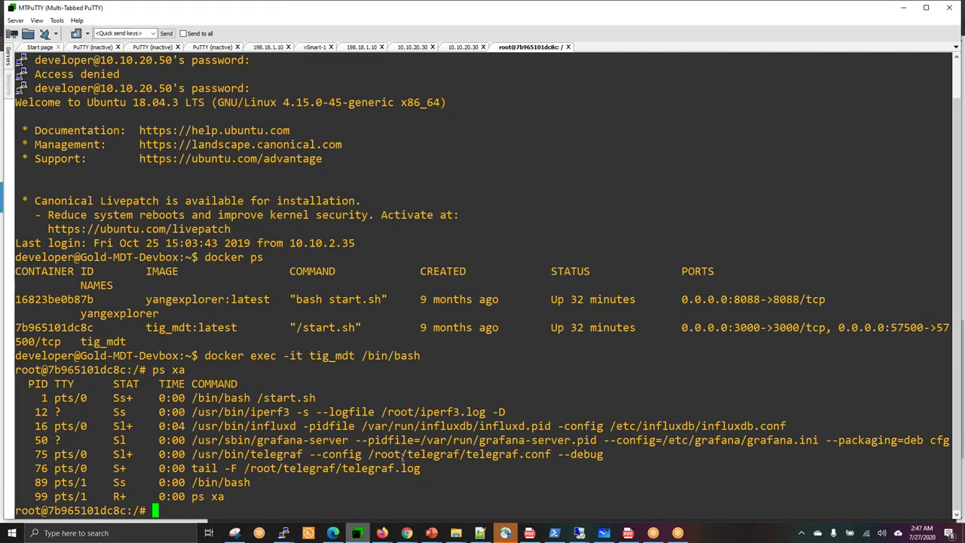
{"action": "type", "text": "cat"}
{"action": "key", "text": "BackSpace"}
{"action": "key", "text": "BackSpace"}
{"action": "key", "text": "BackSpace"}
{"action": "key", "text": "BackSpace"}
{"action": "type", "text": "more /cat"}
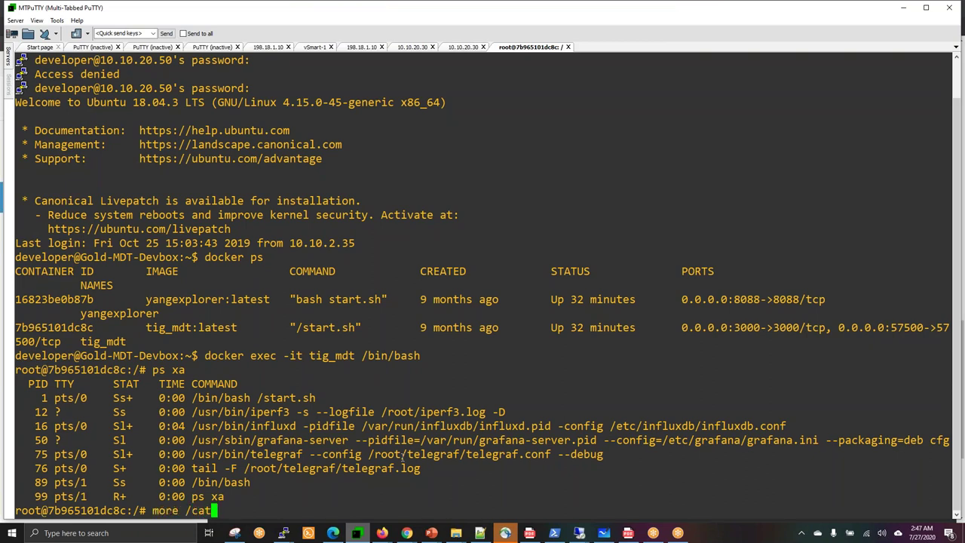
{"action": "type", "text": "/"}
{"action": "key", "text": "BackSpace"}
{"action": "key", "text": "BackSpace"}
{"action": "key", "text": "BackSpace"}
{"action": "key", "text": "BackSpace"}
{"action": "type", "text": "root/tel"}
{"action": "key", "text": "Tab"}
{"action": "type", "text": "tel"}
{"action": "key", "text": "Tab"}
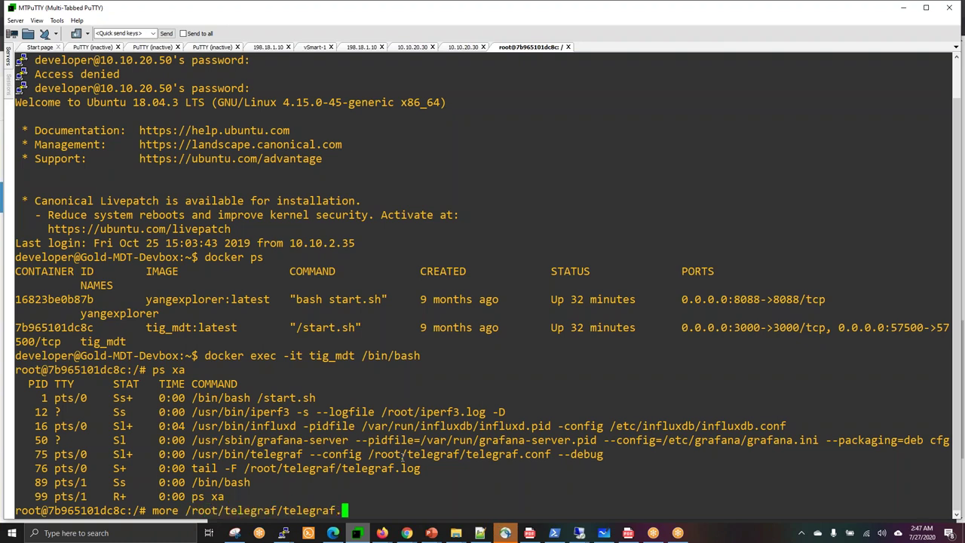
{"action": "type", "text": "c"}
{"action": "key", "text": "Tab"}
{"action": "key", "text": "Return"}
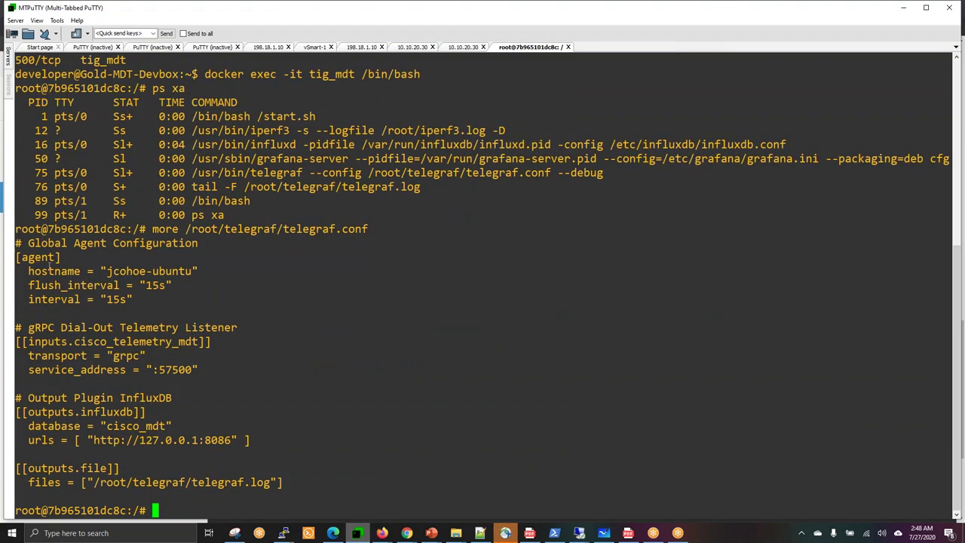
Review the listener, outputs.influxdb cisco_mdt and telegraf.log output settings in the config.
{"action": "left_click_drag", "start_coordinate": [49, 265], "coordinate": [278, 484]}
{"action": "double_click", "coordinate": [106, 413]}
{"action": "left_click", "coordinate": [256, 485]}
{"action": "left_click_drag", "start_coordinate": [192, 483], "coordinate": [294, 479]}
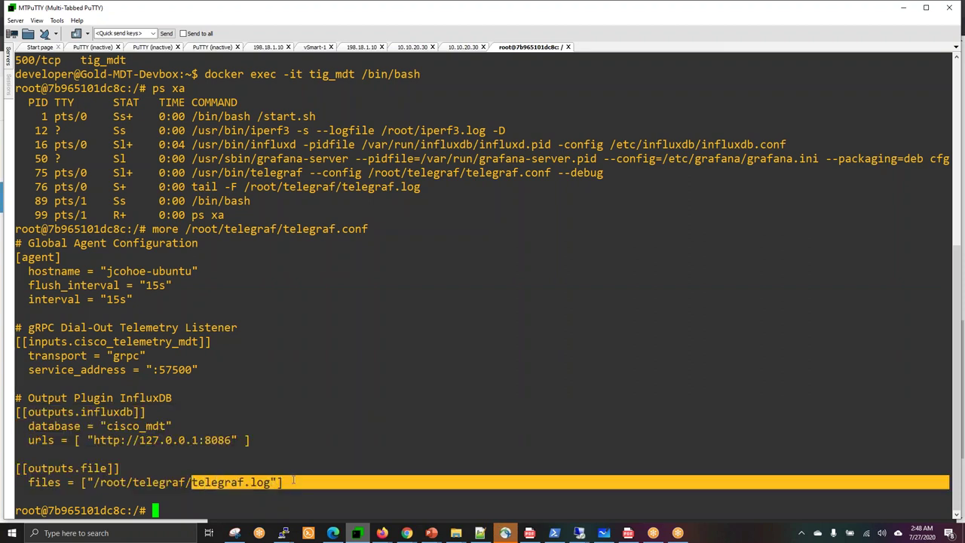
{"action": "left_click", "coordinate": [351, 455]}
{"action": "key", "text": "Return"}
{"action": "key", "text": "Return"}
{"action": "key", "text": "Return"}
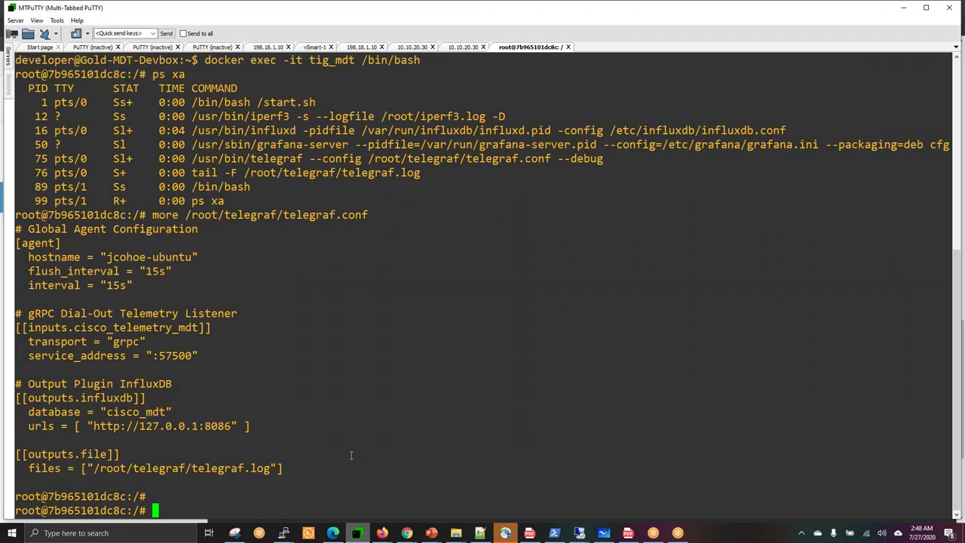
Copy the tail -F telegraf.log command from step 4, then open the step 5 InfluxDB page.
{"action": "mouse_move", "coordinate": [406, 532]}
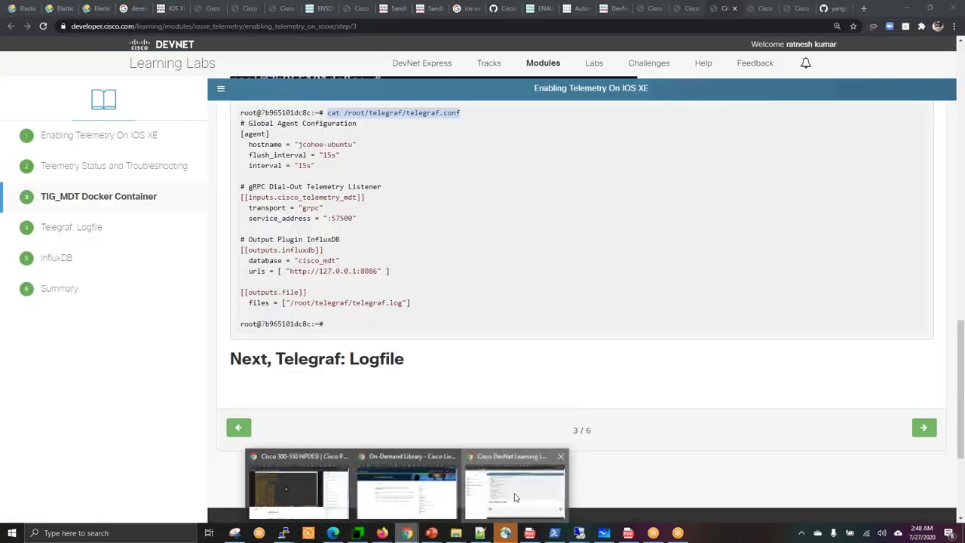
{"action": "left_click", "coordinate": [513, 492]}
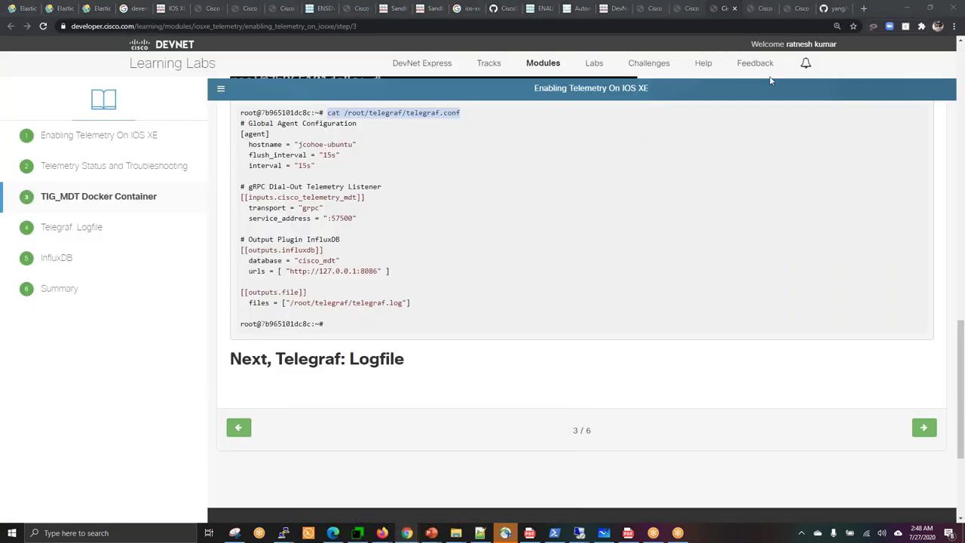
{"action": "left_click", "coordinate": [759, 11]}
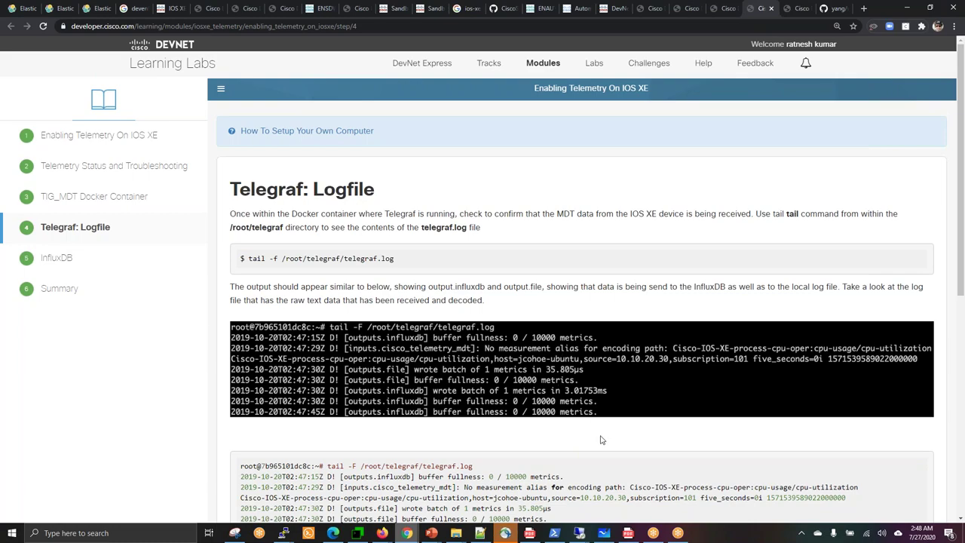
{"action": "scroll", "coordinate": [601, 440], "scroll_direction": "down", "scroll_amount": 3}
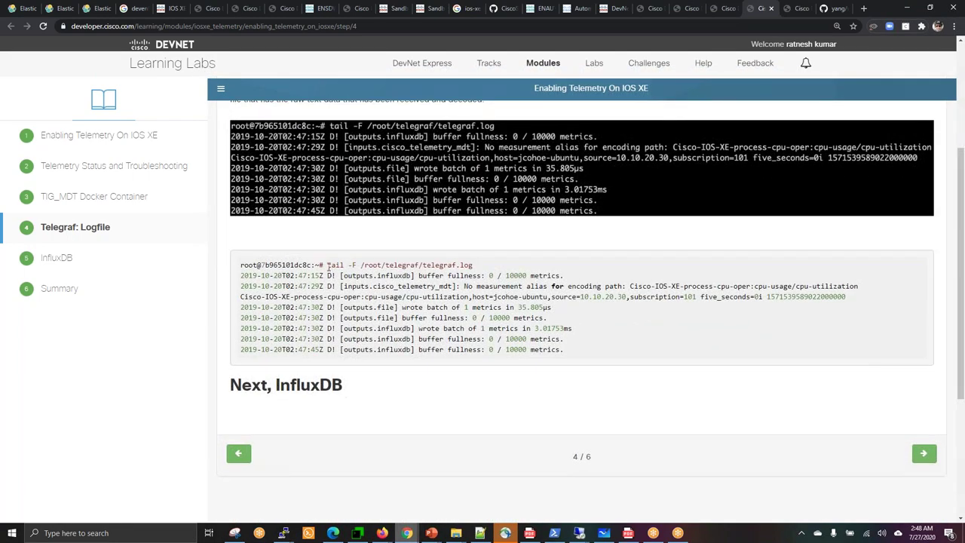
{"action": "left_click_drag", "start_coordinate": [328, 264], "coordinate": [477, 269]}
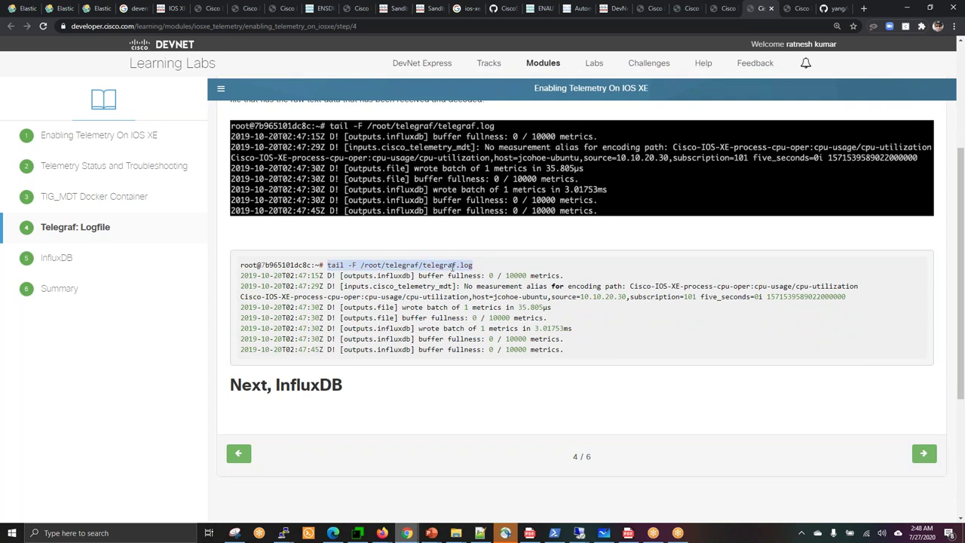
{"action": "right_click", "coordinate": [449, 266]}
{"action": "left_click", "coordinate": [478, 273]}
{"action": "left_click", "coordinate": [800, 8]}
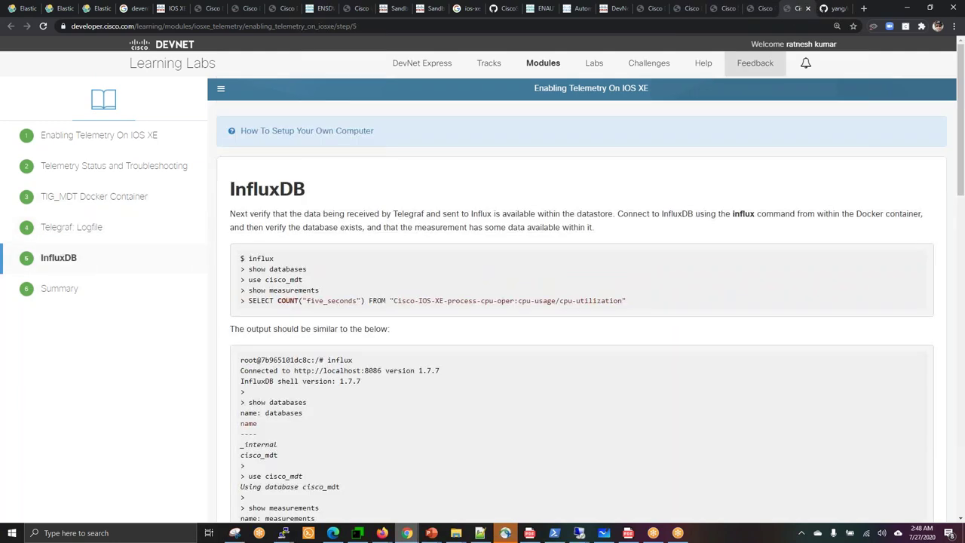
{"action": "scroll", "coordinate": [646, 193], "scroll_direction": "down", "scroll_amount": 1}
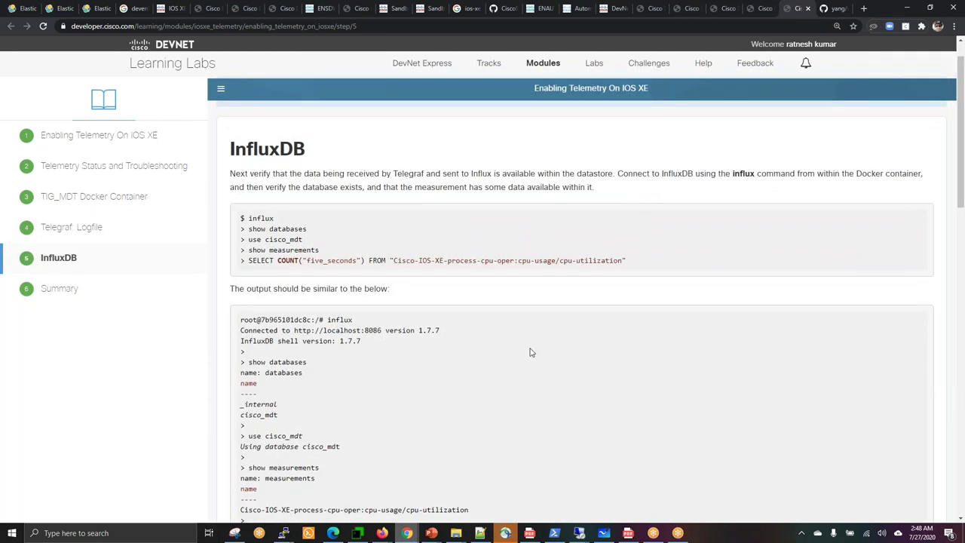
Paste and run the tail -F telegraf.log command to follow the log live.
{"action": "mouse_move", "coordinate": [357, 533]}
{"action": "left_click", "coordinate": [387, 461]}
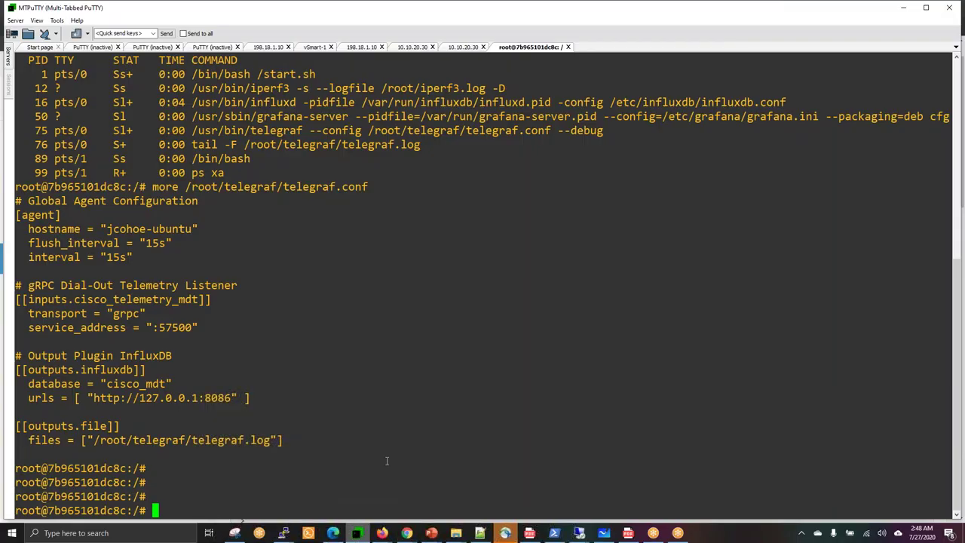
{"action": "right_click", "coordinate": [407, 405]}
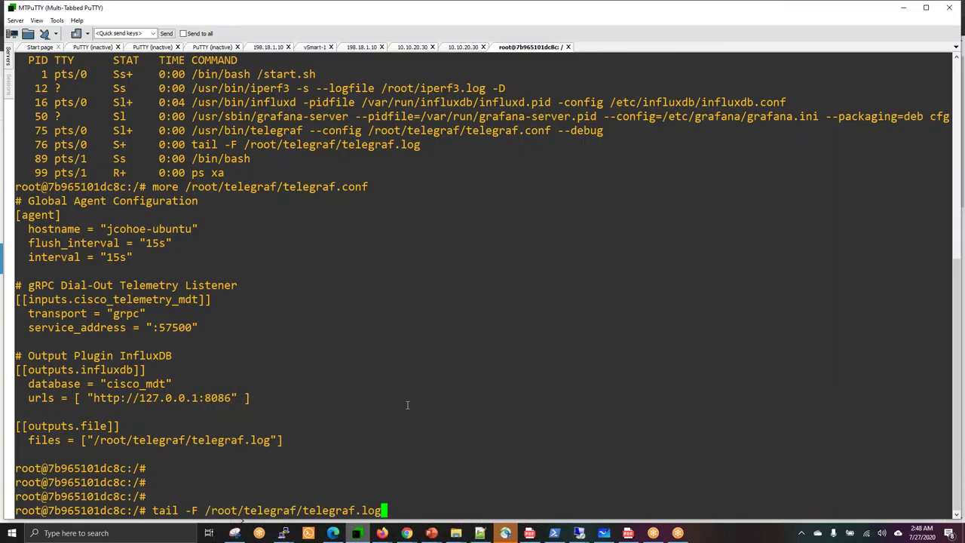
{"action": "key", "text": "Return"}
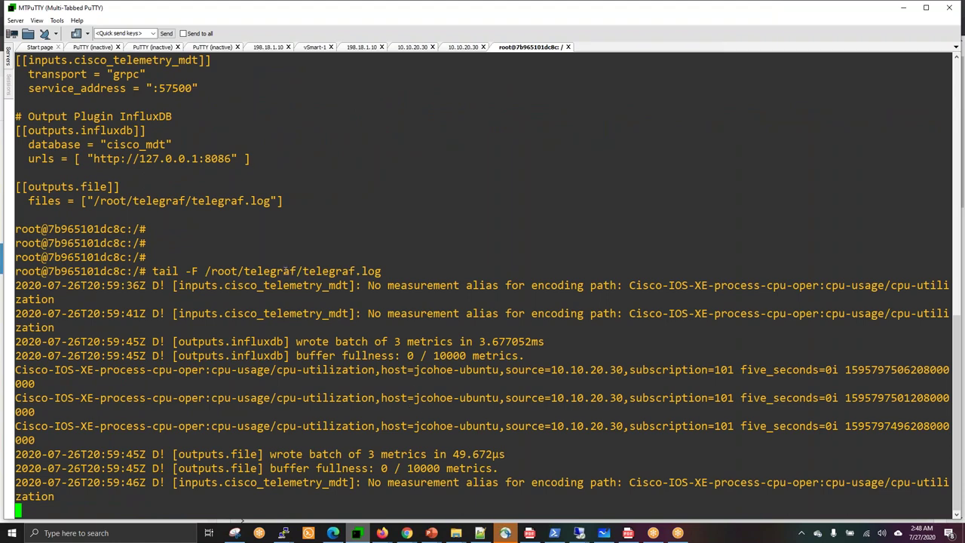
Examine the log's 10.10.20.30 source, CPU-utilization metrics and subscription entries.
{"action": "left_click_drag", "start_coordinate": [287, 270], "coordinate": [487, 472]}
{"action": "left_click", "coordinate": [553, 437]}
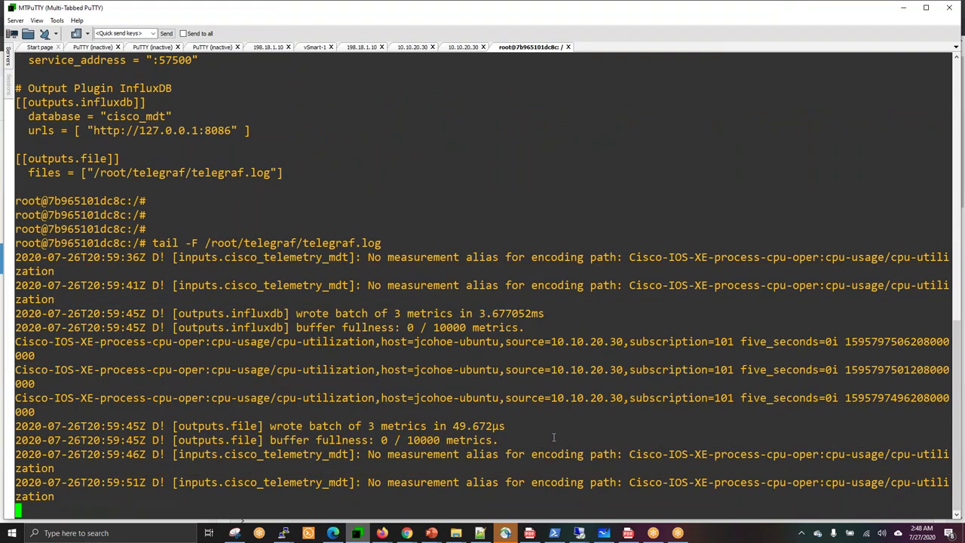
{"action": "double_click", "coordinate": [571, 343]}
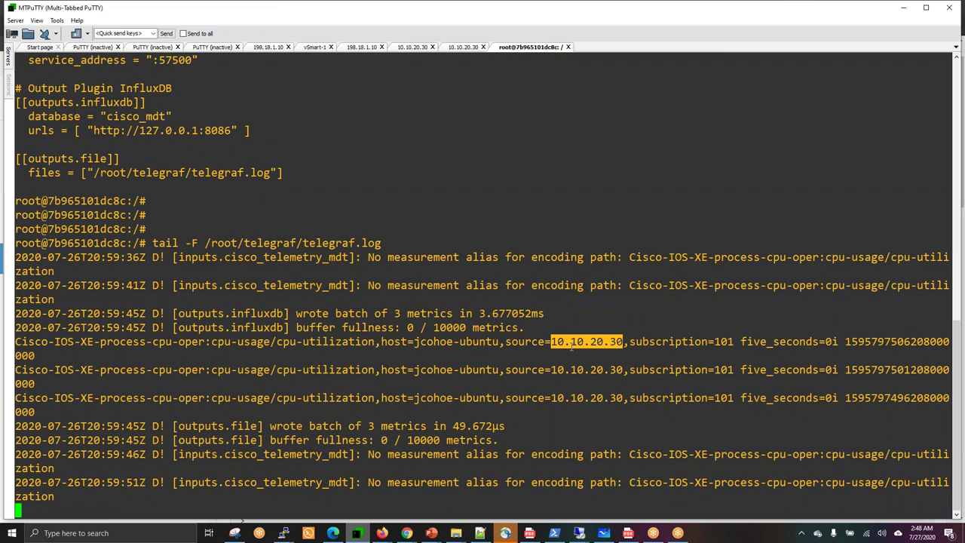
{"action": "left_click_drag", "start_coordinate": [624, 370], "coordinate": [630, 343]}
{"action": "double_click", "coordinate": [668, 343]}
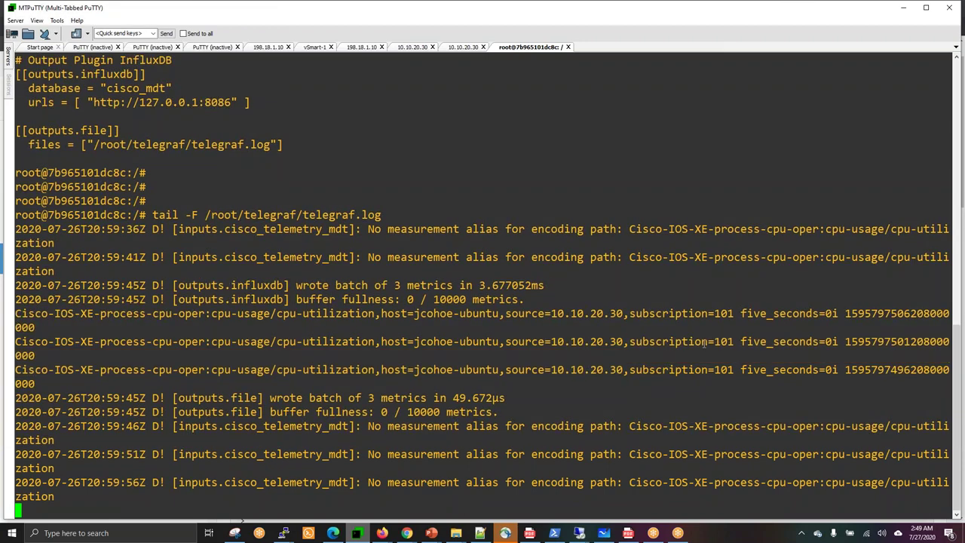
{"action": "double_click", "coordinate": [668, 370]}
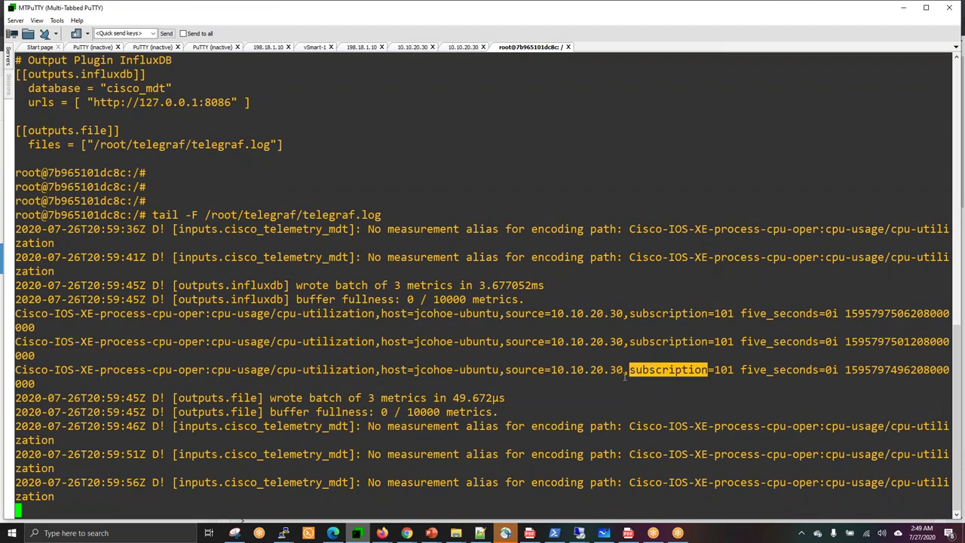
{"action": "double_click", "coordinate": [501, 412]}
{"action": "left_click_drag", "start_coordinate": [501, 414], "coordinate": [513, 426]}
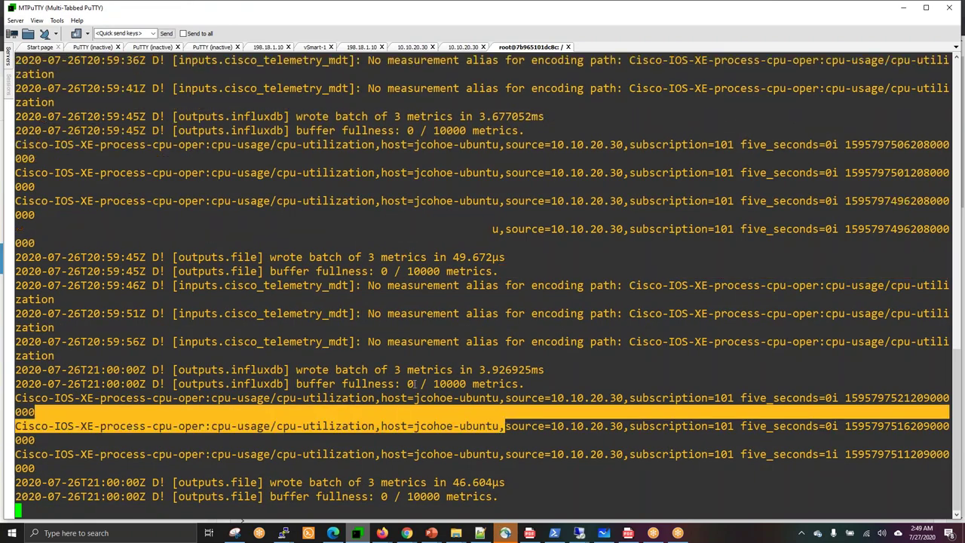
{"action": "left_click", "coordinate": [414, 384]}
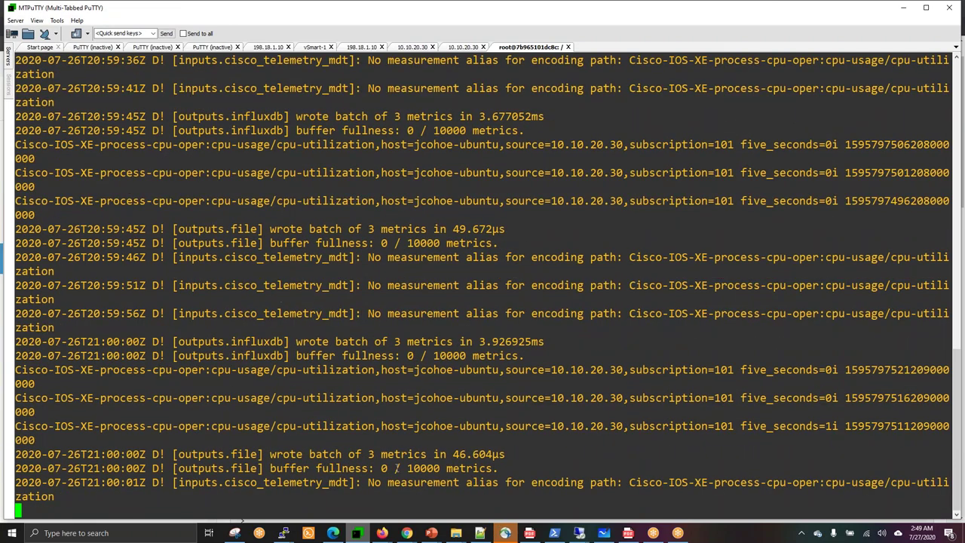
Scroll the step 5 InfluxDB lab page to review its influx command list.
{"action": "mouse_move", "coordinate": [407, 532]}
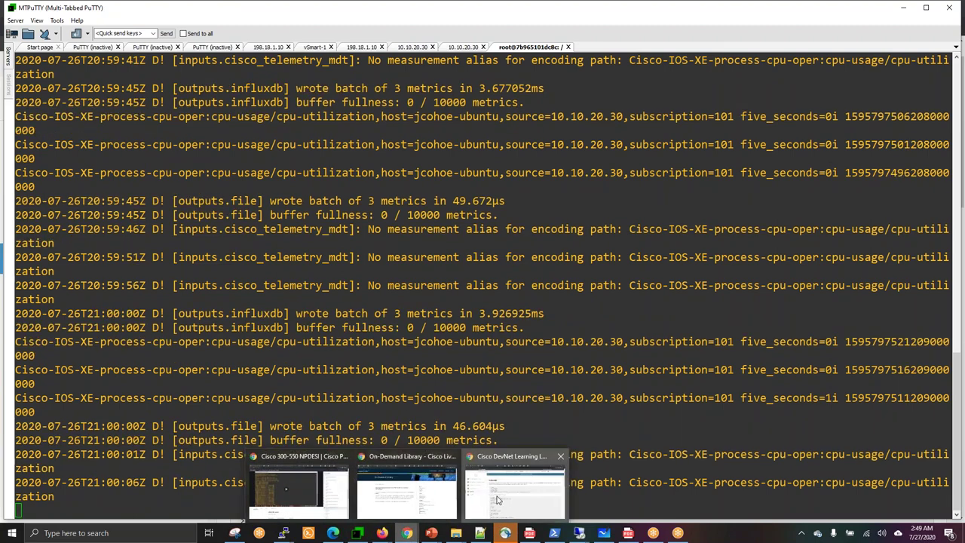
{"action": "left_click", "coordinate": [498, 500]}
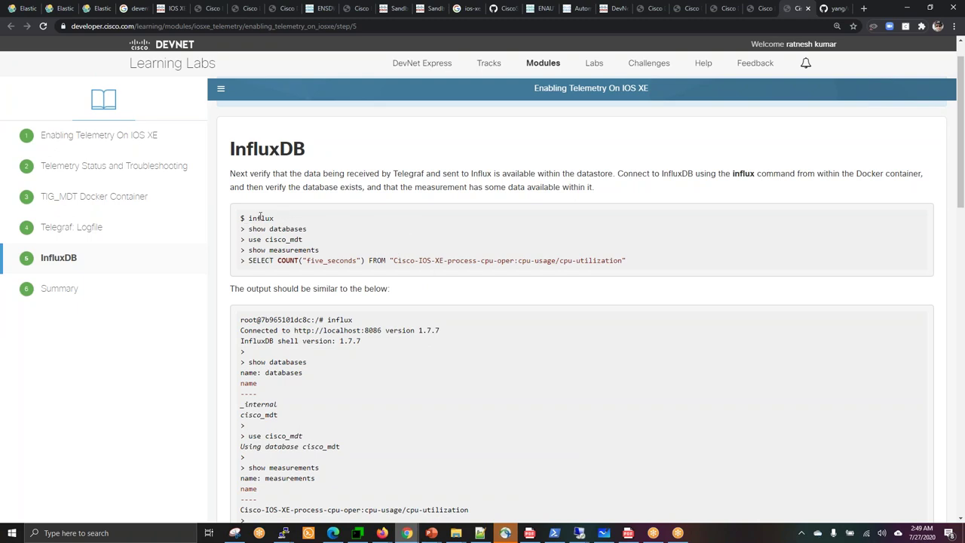
{"action": "scroll", "coordinate": [466, 211], "scroll_direction": "down", "scroll_amount": 2}
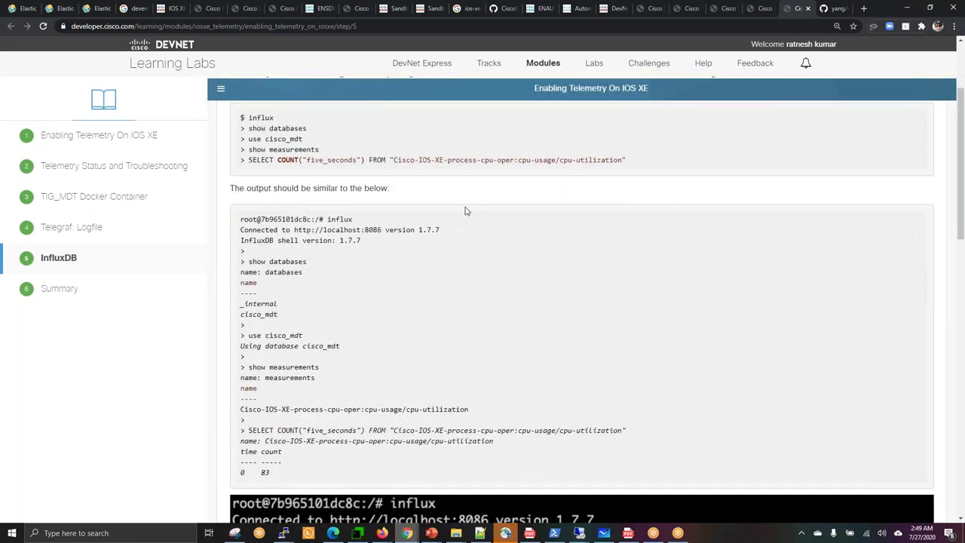
{"action": "scroll", "coordinate": [466, 211], "scroll_direction": "down", "scroll_amount": 2}
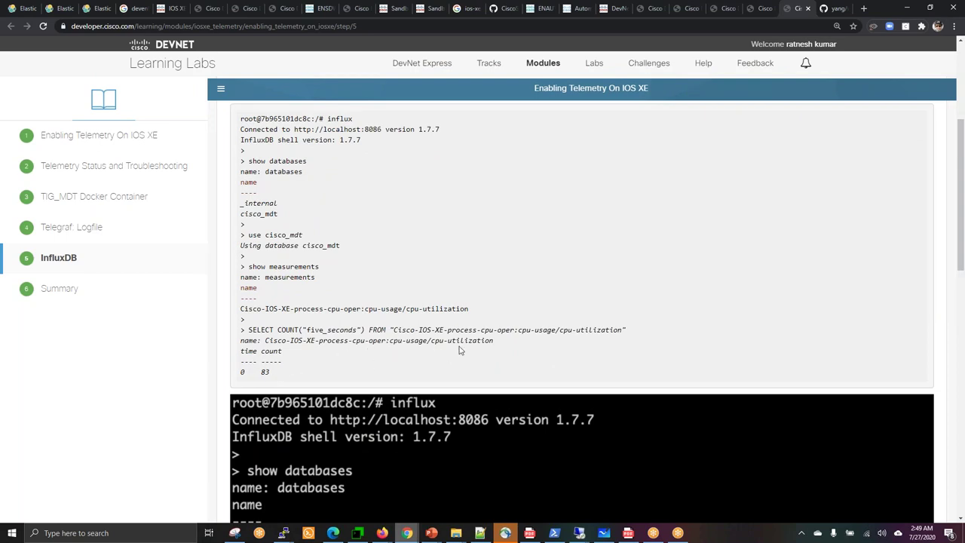
{"action": "scroll", "coordinate": [467, 349], "scroll_direction": "down", "scroll_amount": 4}
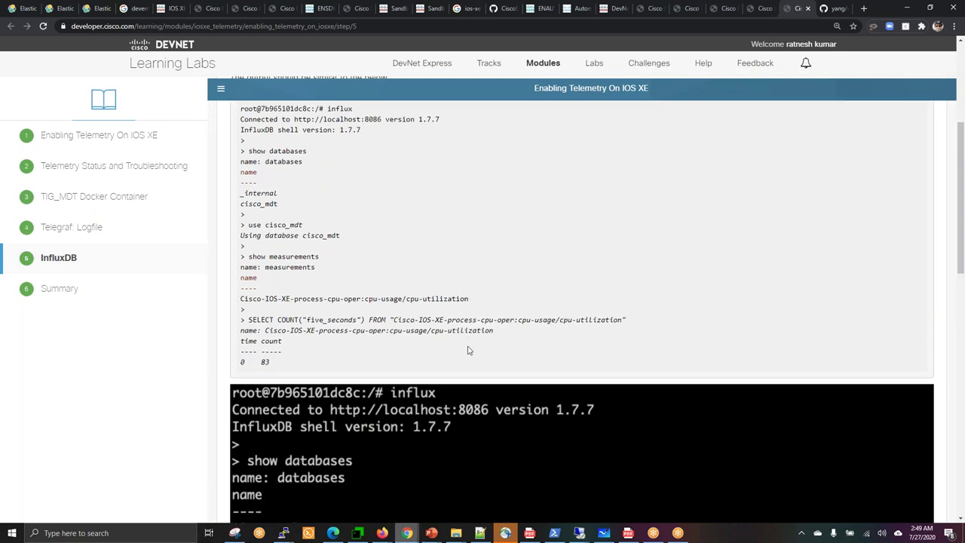
{"action": "scroll", "coordinate": [468, 350], "scroll_direction": "down", "scroll_amount": 1}
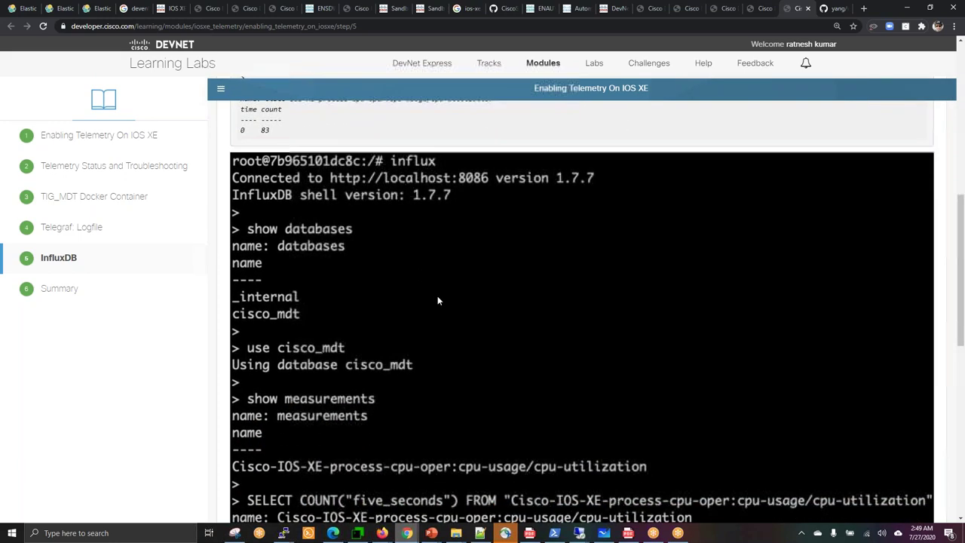
{"action": "scroll", "coordinate": [437, 301], "scroll_direction": "down", "scroll_amount": 4}
{"action": "scroll", "coordinate": [438, 300], "scroll_direction": "down", "scroll_amount": 1}
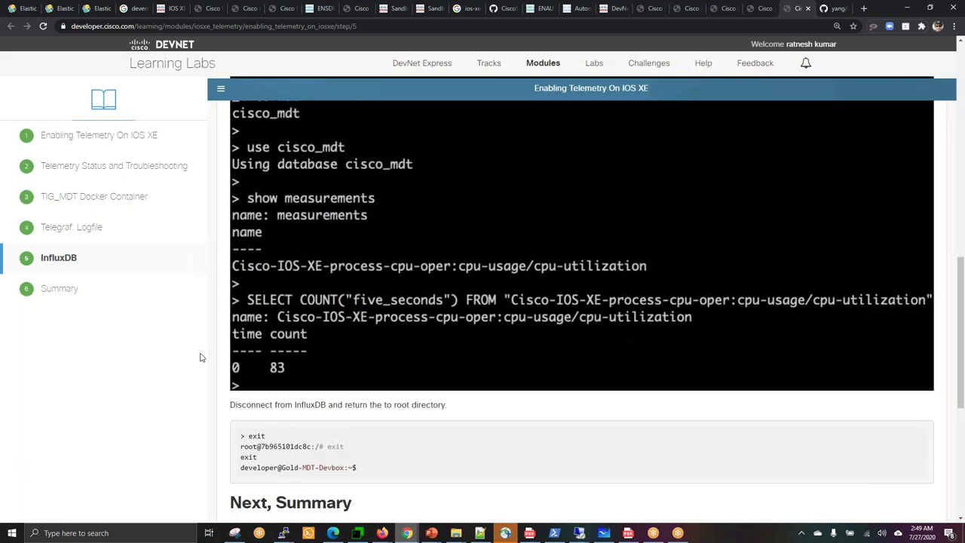
{"action": "scroll", "coordinate": [301, 348], "scroll_direction": "down", "scroll_amount": 3}
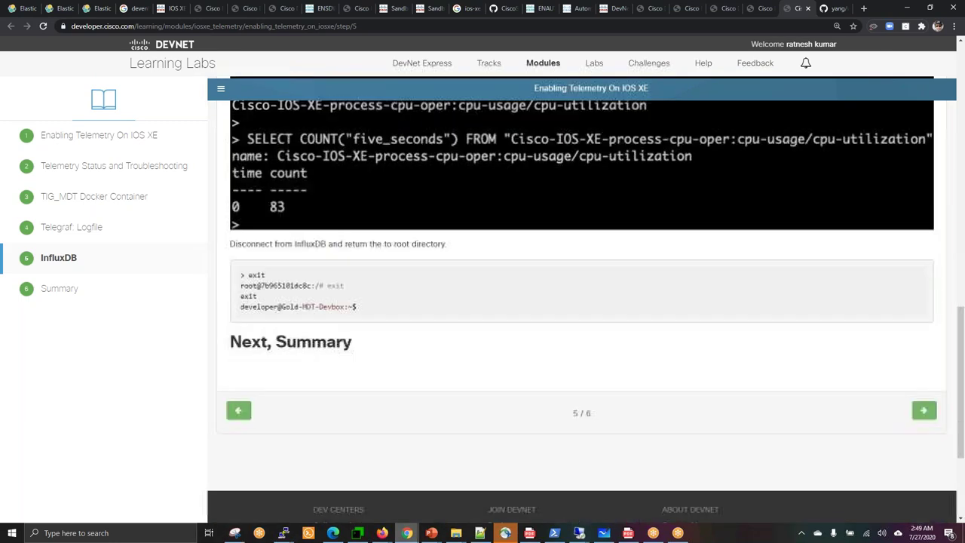
{"action": "scroll", "coordinate": [581, 301], "scroll_direction": "up", "scroll_amount": 8}
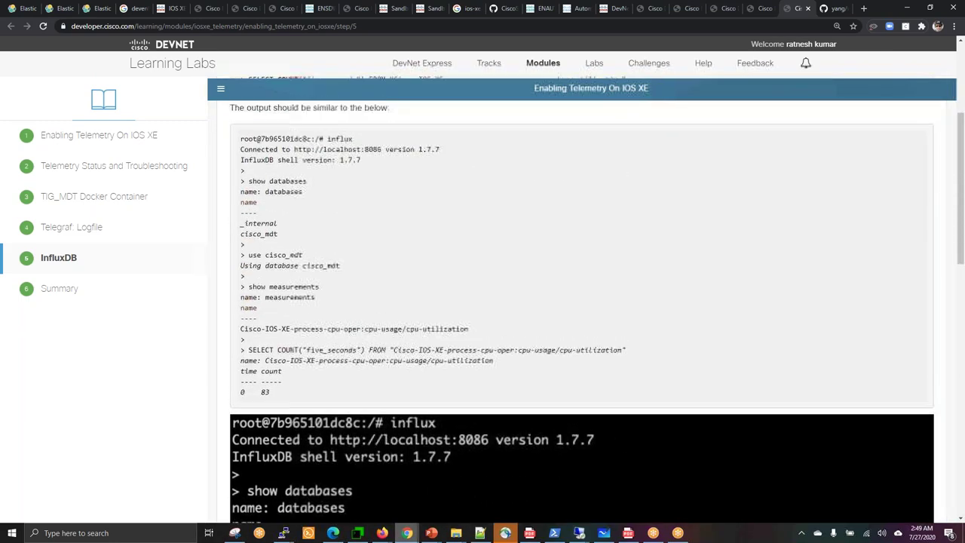
{"action": "scroll", "coordinate": [580, 302], "scroll_direction": "up", "scroll_amount": 1}
{"action": "scroll", "coordinate": [596, 301], "scroll_direction": "up", "scroll_amount": 1}
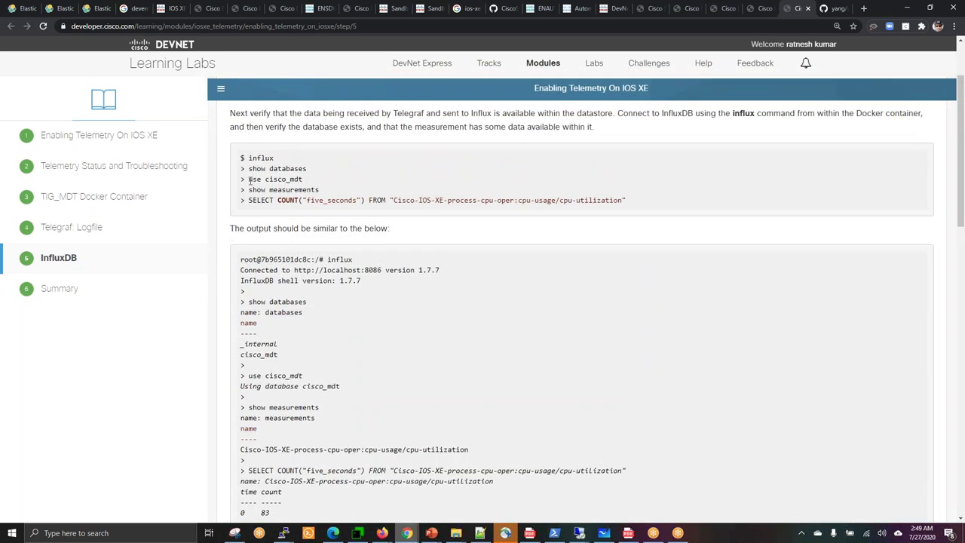
Copy the use cisco_mdt command line.
{"action": "left_click_drag", "start_coordinate": [250, 179], "coordinate": [311, 186]}
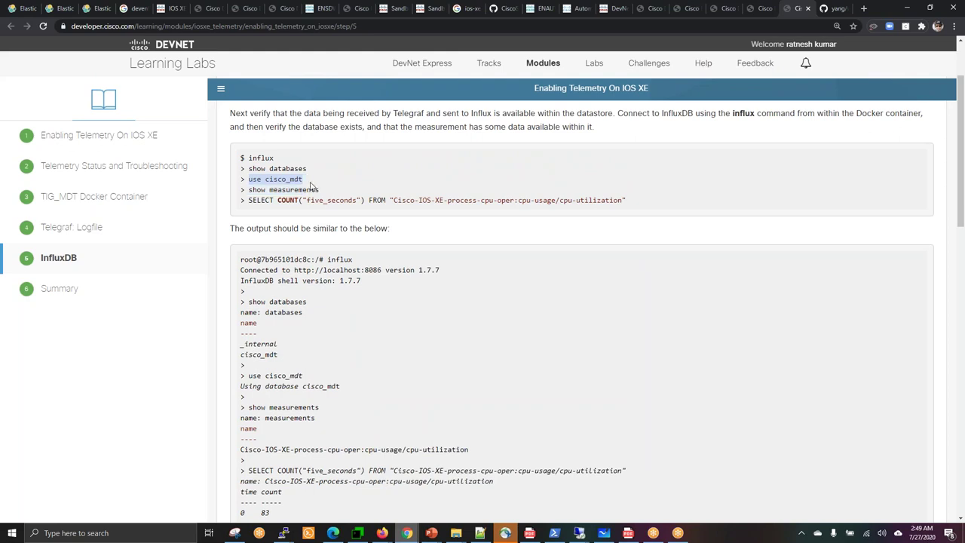
{"action": "right_click", "coordinate": [310, 185]}
{"action": "left_click", "coordinate": [317, 189]}
Stop the telegraf.log tail with Ctrl+C and start the influx shell.
{"action": "left_click", "coordinate": [363, 533]}
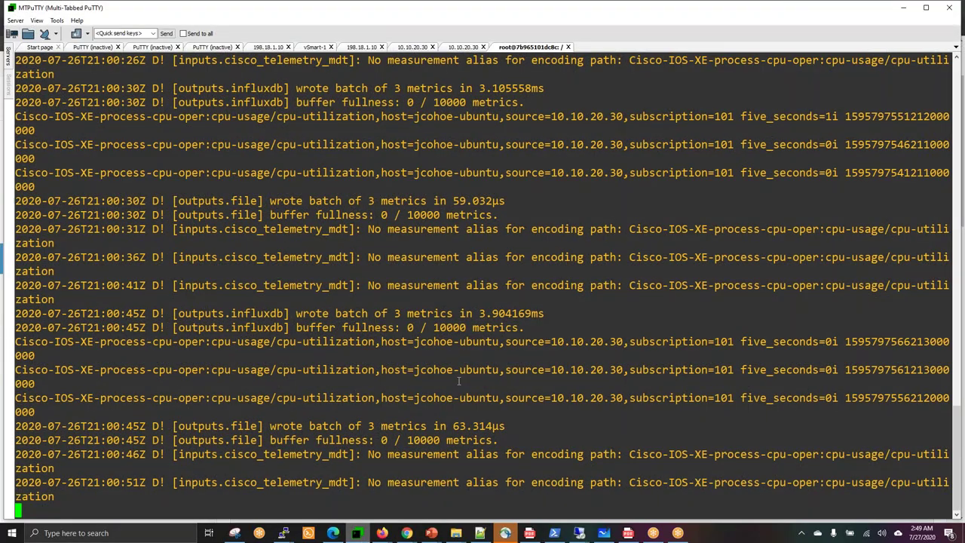
{"action": "key", "text": "Return"}
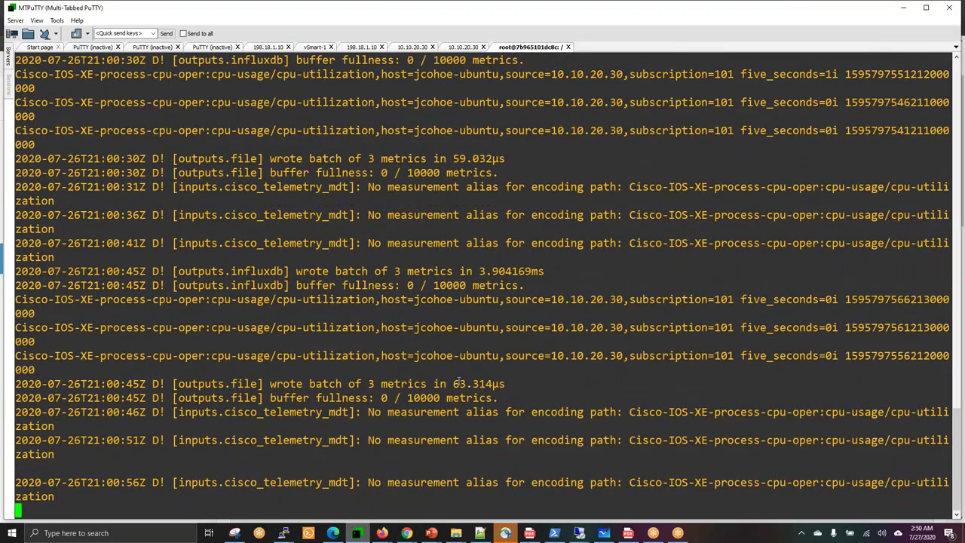
{"action": "key", "text": "ctrl+c"}
{"action": "type", "text": "in"}
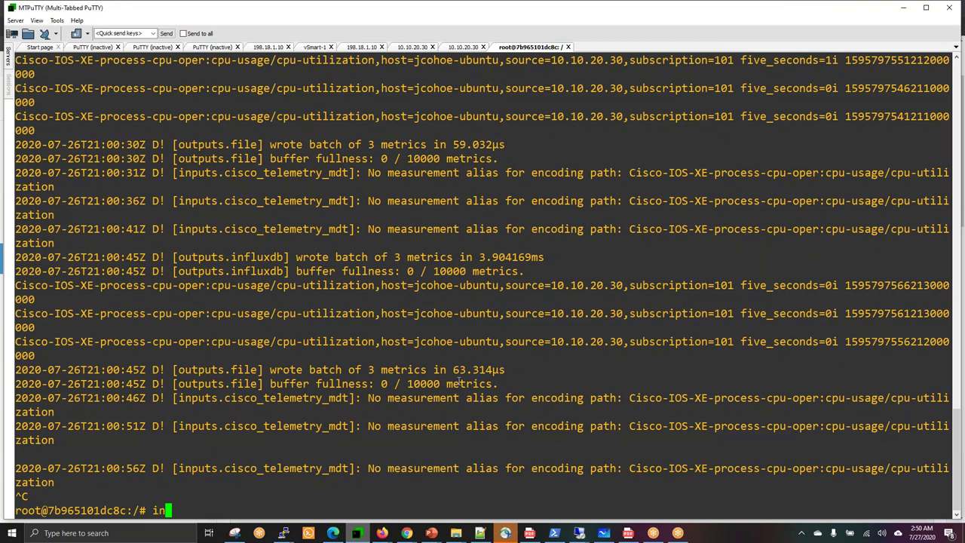
{"action": "type", "text": "flux"}
{"action": "key", "text": "Return"}
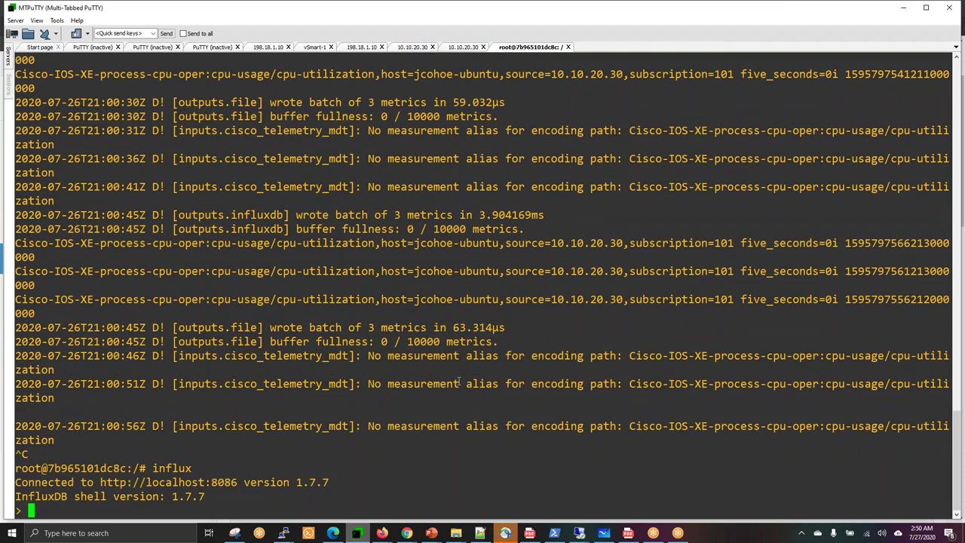
Run show databases after the failed show database attempt, listing _internal and cisco_mdt.
{"action": "type", "text": "show database"}
{"action": "key", "text": "Return"}
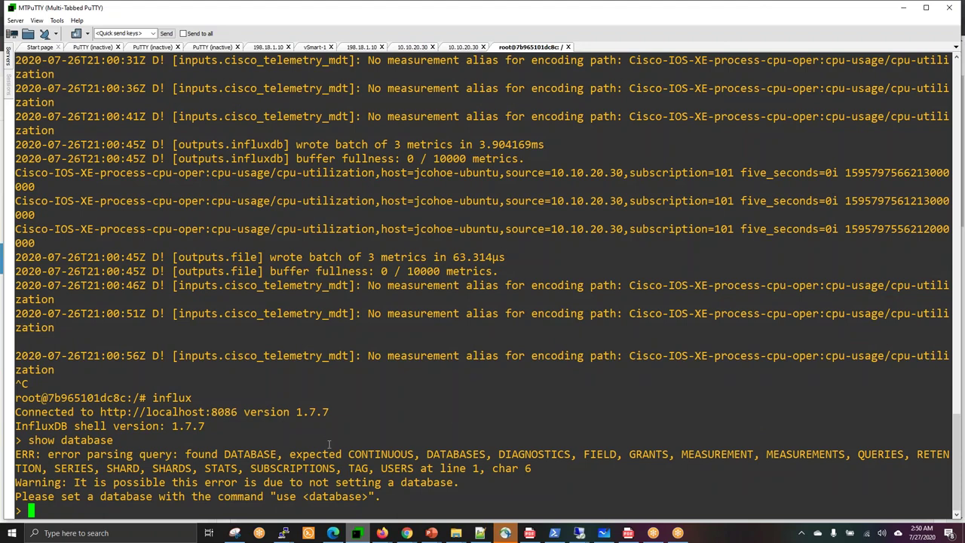
{"action": "left_click_drag", "start_coordinate": [290, 454], "coordinate": [368, 496]}
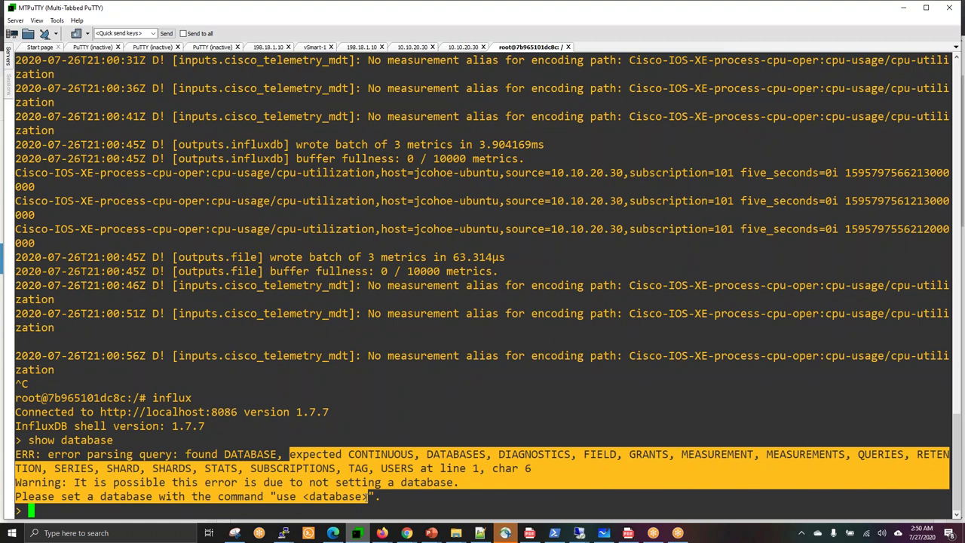
{"action": "left_click", "coordinate": [368, 496]}
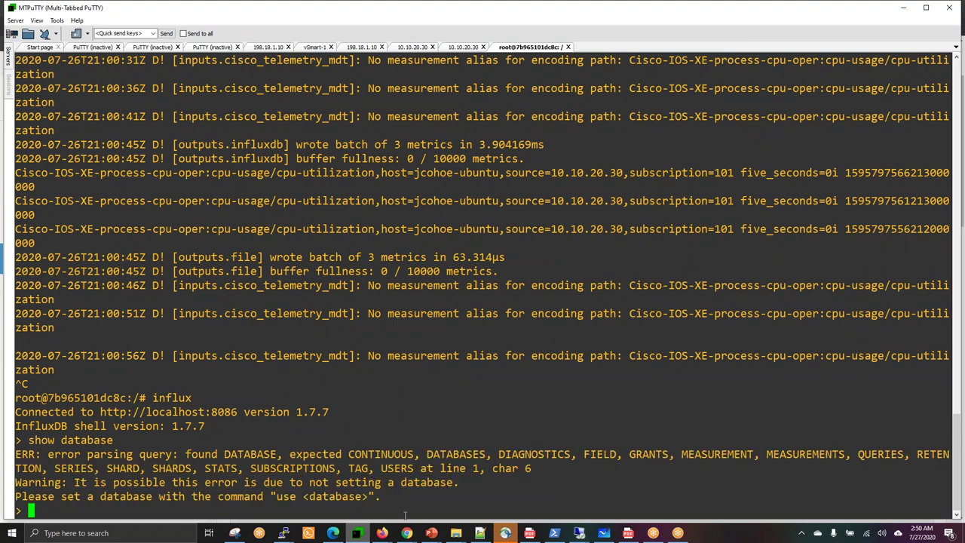
{"action": "mouse_move", "coordinate": [407, 533]}
{"action": "left_click", "coordinate": [517, 494]}
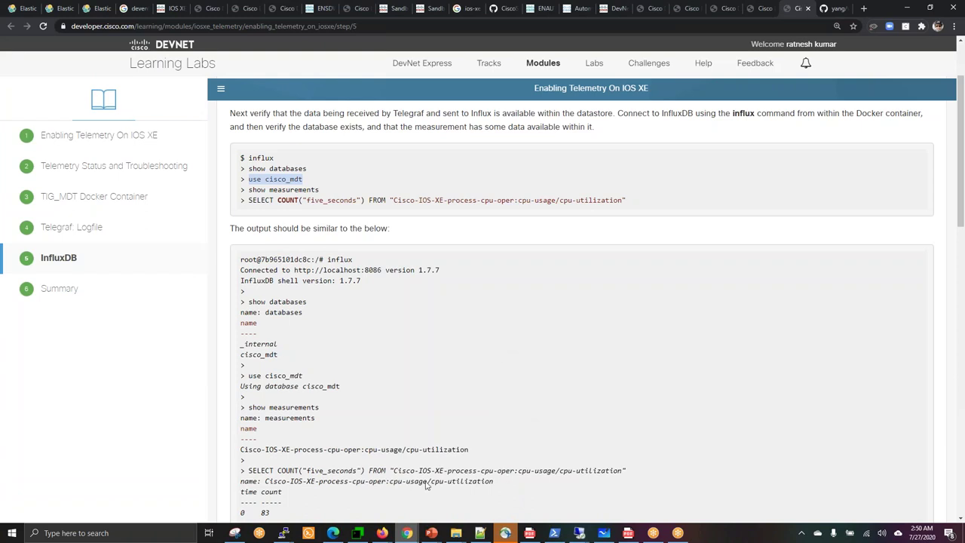
{"action": "mouse_move", "coordinate": [368, 534]}
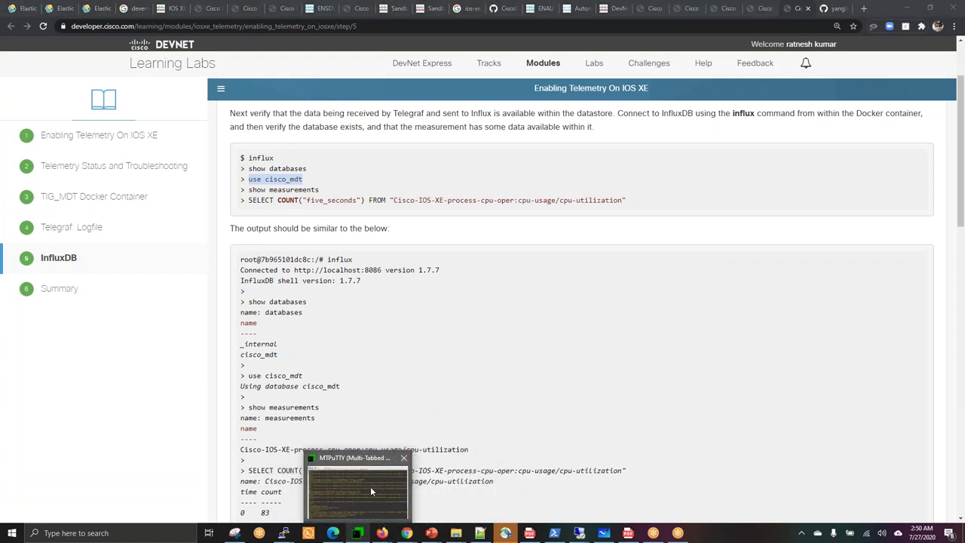
{"action": "left_click", "coordinate": [370, 487]}
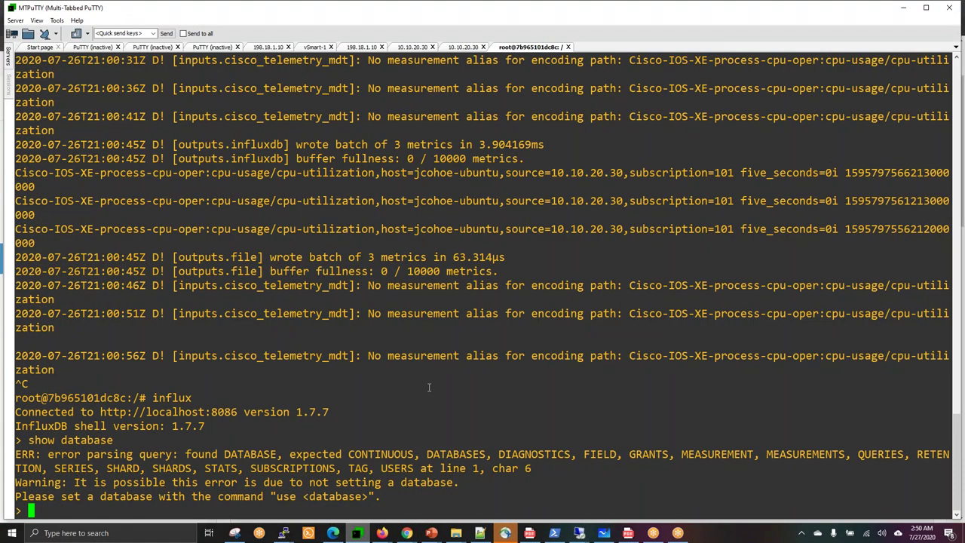
{"action": "type", "text": "show dta"}
{"action": "key", "text": "BackSpace"}
{"action": "key", "text": "BackSpace"}
{"action": "type", "text": "atabases"}
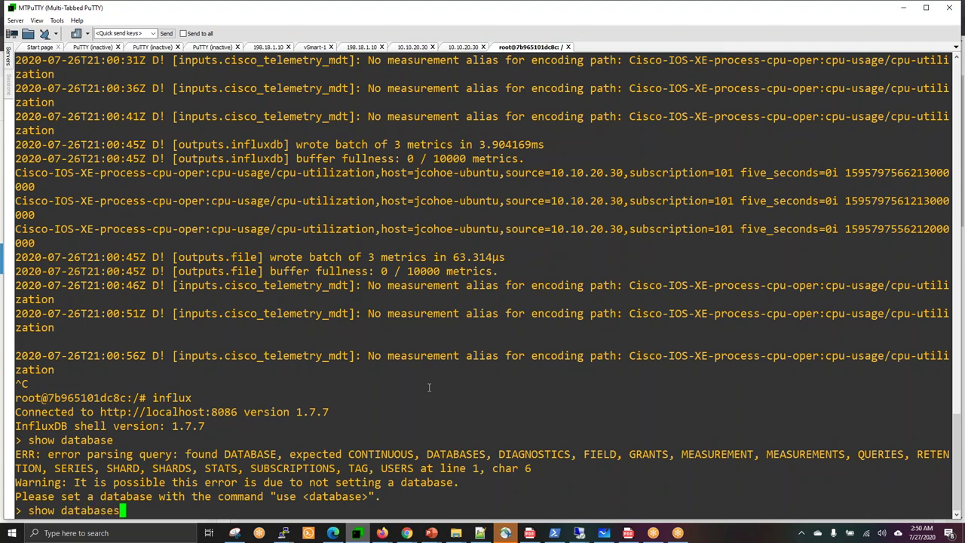
{"action": "key", "text": "Return"}
{"action": "key", "text": "Return"}
{"action": "key", "text": "Return"}
{"action": "key", "text": "Return"}
{"action": "key", "text": "Return"}
{"action": "key", "text": "Return"}
{"action": "key", "text": "Return"}
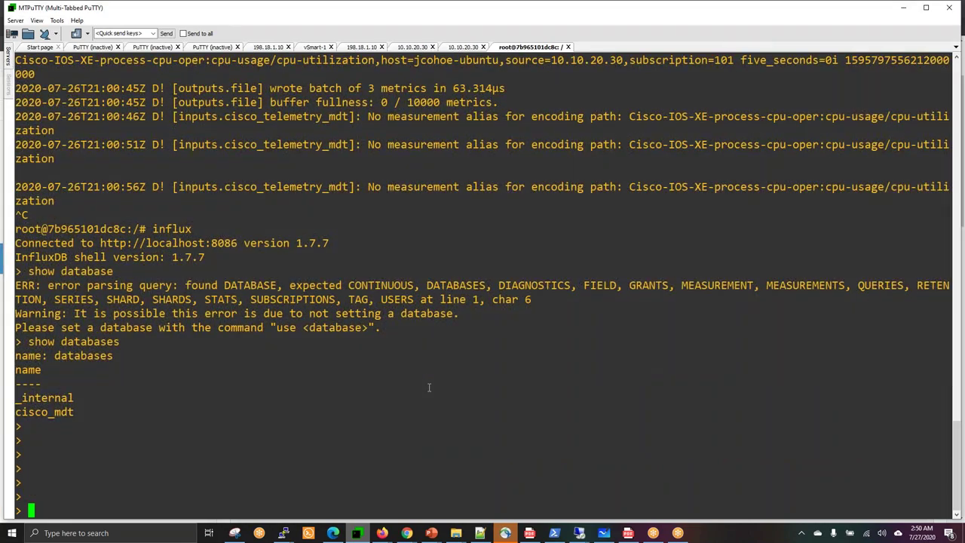
Copy use cisco_mdt from the lab page and run it in the influx shell.
{"action": "right_click", "coordinate": [356, 482]}
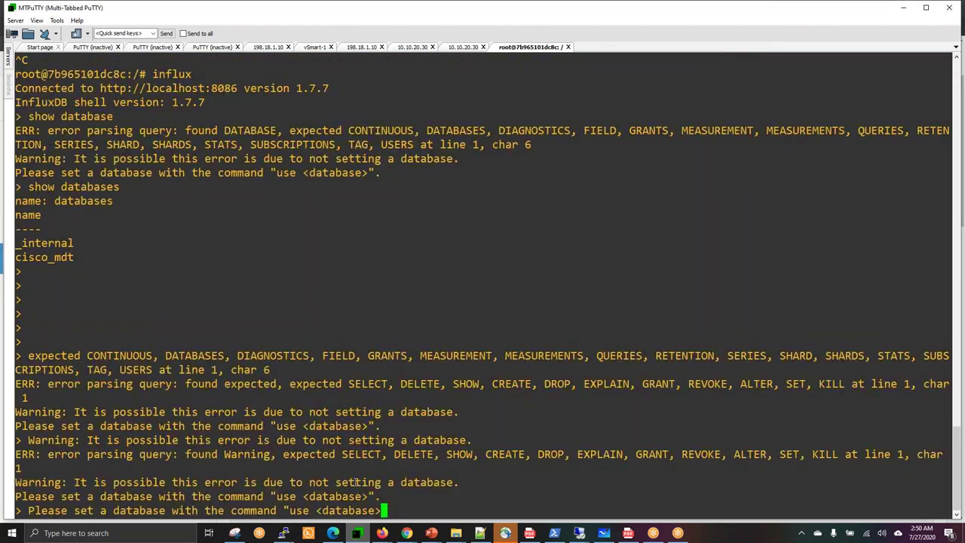
{"action": "key", "text": "Return"}
{"action": "key", "text": "Return"}
{"action": "key", "text": "Return"}
{"action": "key", "text": "Return"}
{"action": "key", "text": "Return"}
{"action": "key", "text": "Return"}
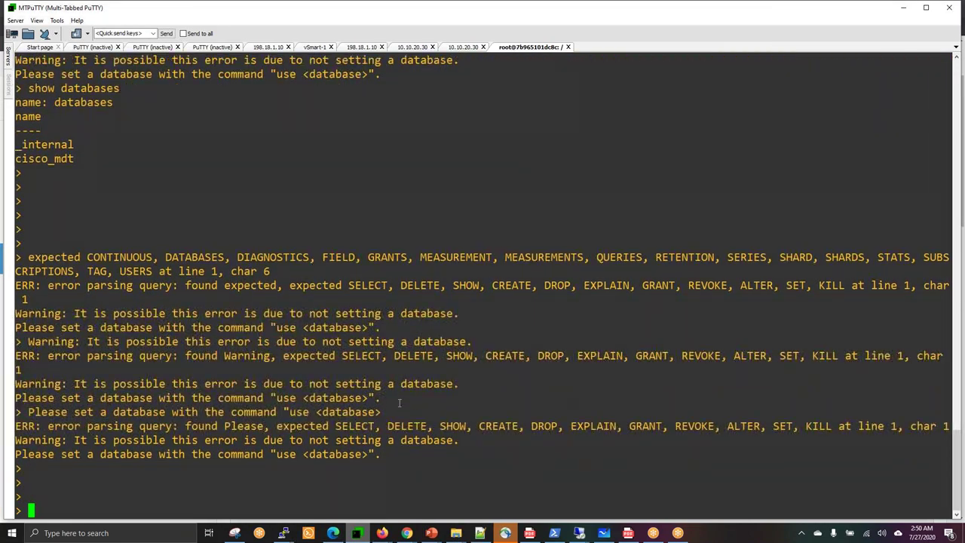
{"action": "mouse_move", "coordinate": [406, 531]}
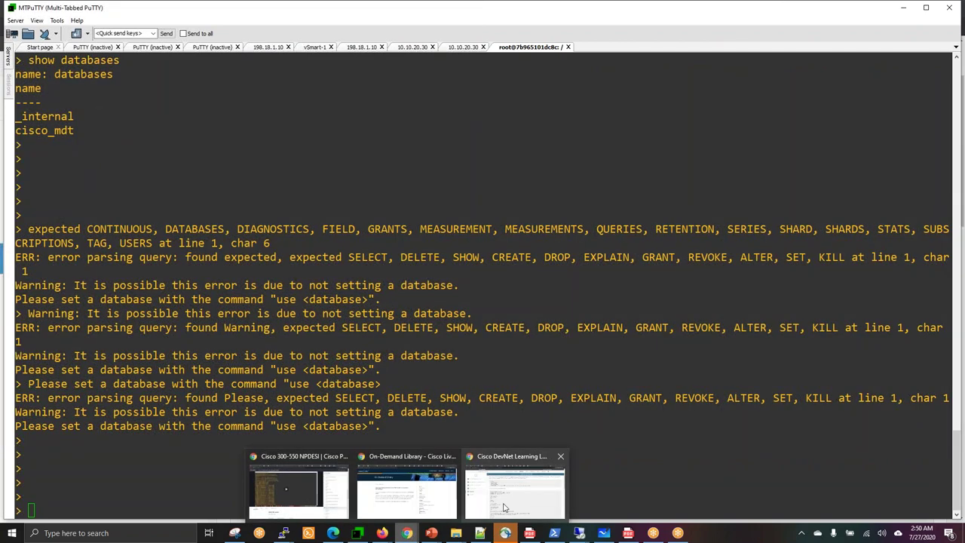
{"action": "left_click", "coordinate": [504, 507]}
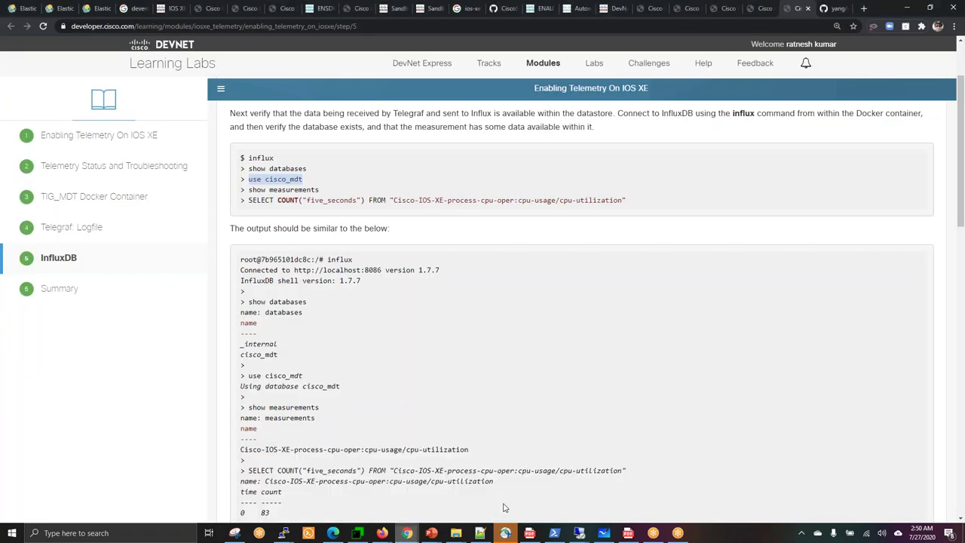
{"action": "left_click", "coordinate": [251, 180]}
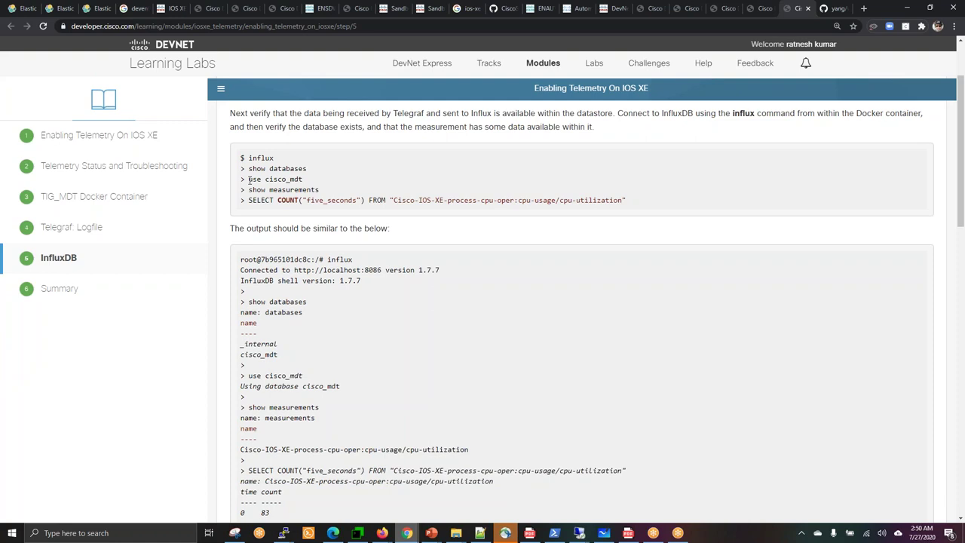
{"action": "left_click_drag", "start_coordinate": [250, 180], "coordinate": [303, 184]}
{"action": "right_click", "coordinate": [295, 182]}
{"action": "left_click", "coordinate": [309, 192]}
{"action": "key", "text": "alt+Tab"}
{"action": "right_click", "coordinate": [305, 323]}
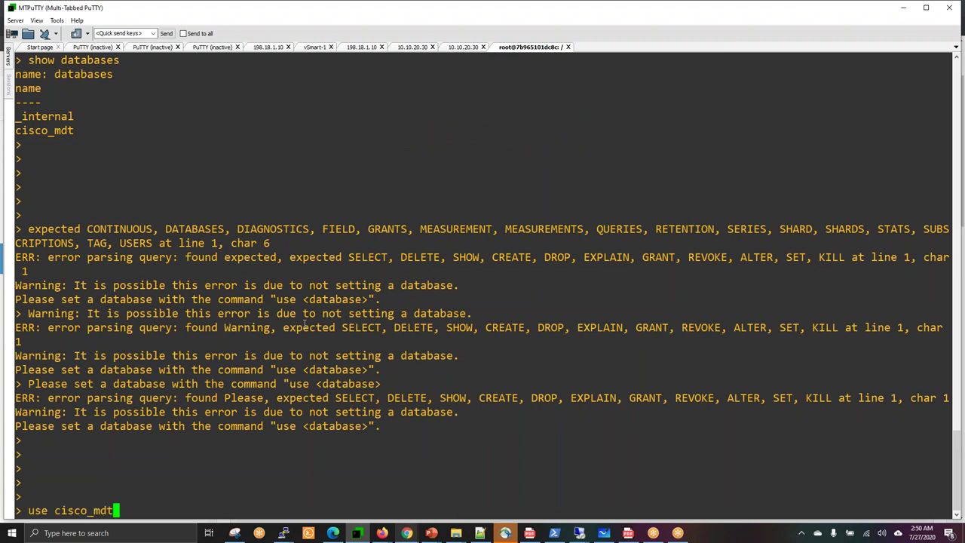
{"action": "key", "text": "Return"}
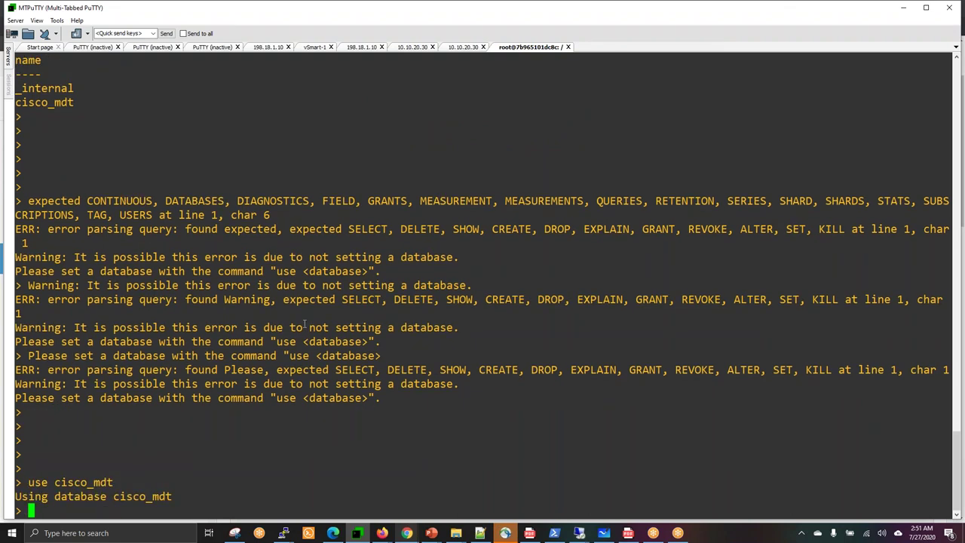
Try the misspelled show measurments, then copy the correct show measurements command from the lab.
{"action": "type", "text": "show measurments"}
{"action": "key", "text": "Return"}
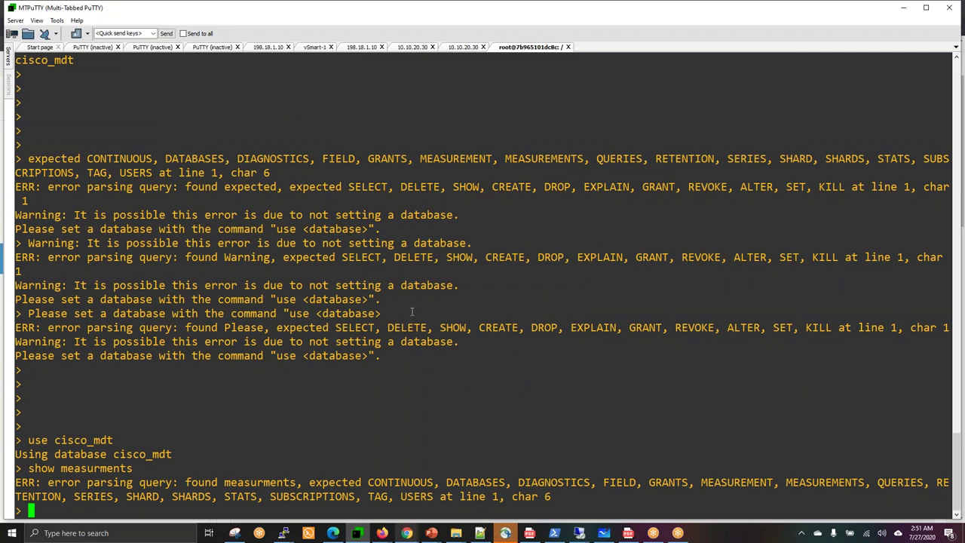
{"action": "left_click_drag", "start_coordinate": [407, 534], "coordinate": [481, 533]}
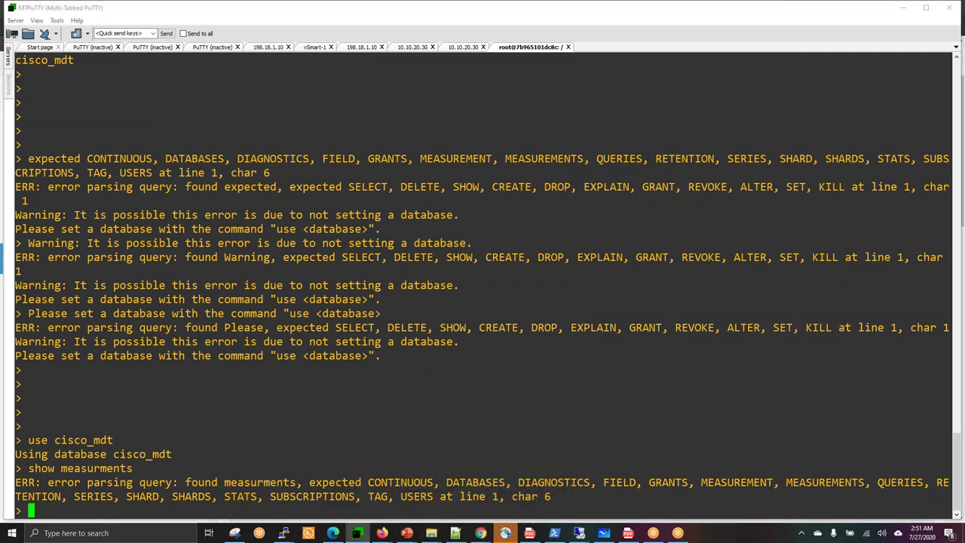
{"action": "mouse_move", "coordinate": [480, 533]}
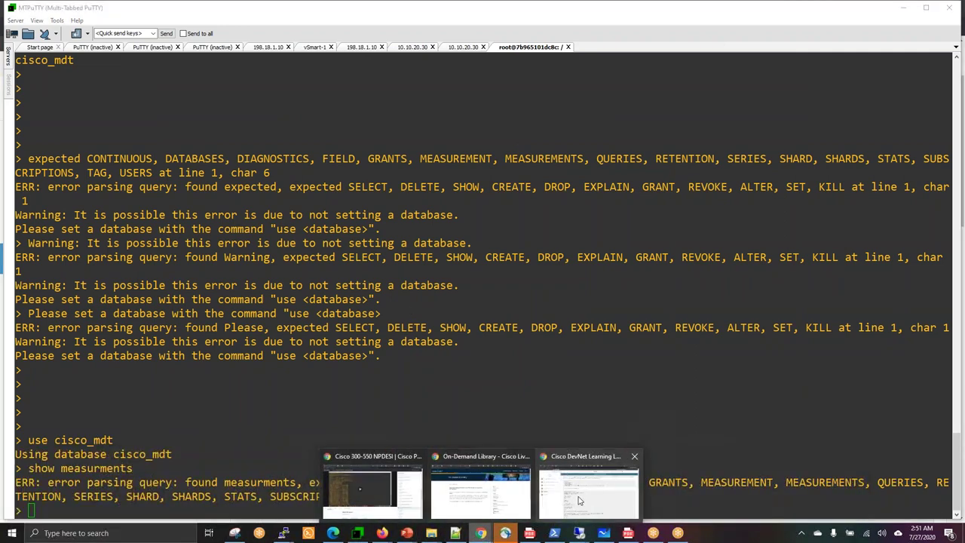
{"action": "left_click", "coordinate": [584, 487]}
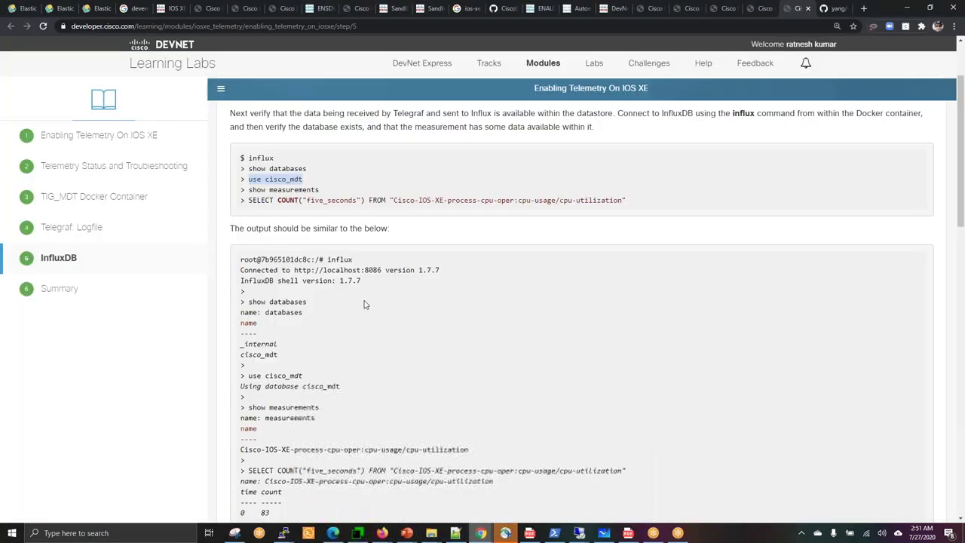
{"action": "left_click", "coordinate": [251, 191]}
{"action": "left_click_drag", "start_coordinate": [251, 190], "coordinate": [320, 190]}
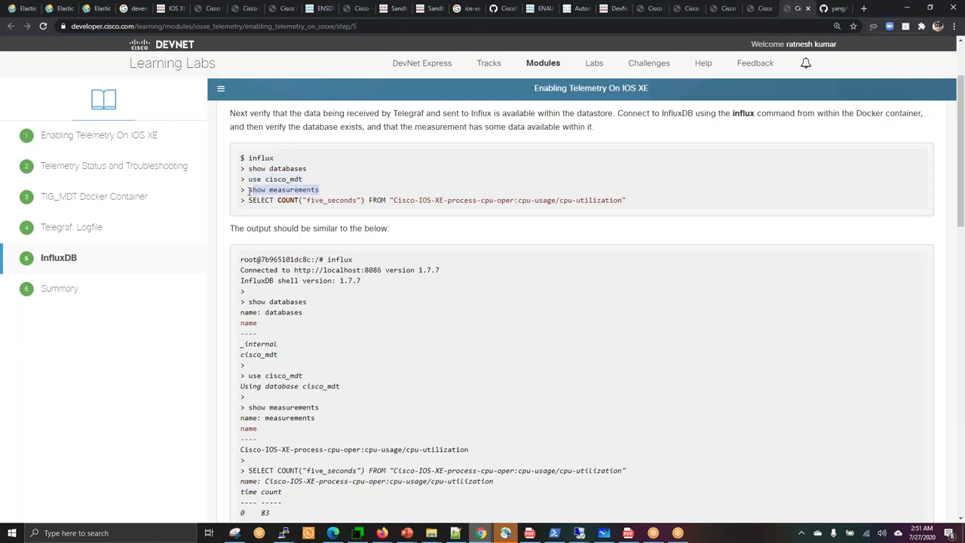
{"action": "left_click", "coordinate": [250, 190]}
{"action": "left_click_drag", "start_coordinate": [250, 190], "coordinate": [320, 190]}
{"action": "right_click", "coordinate": [309, 193]}
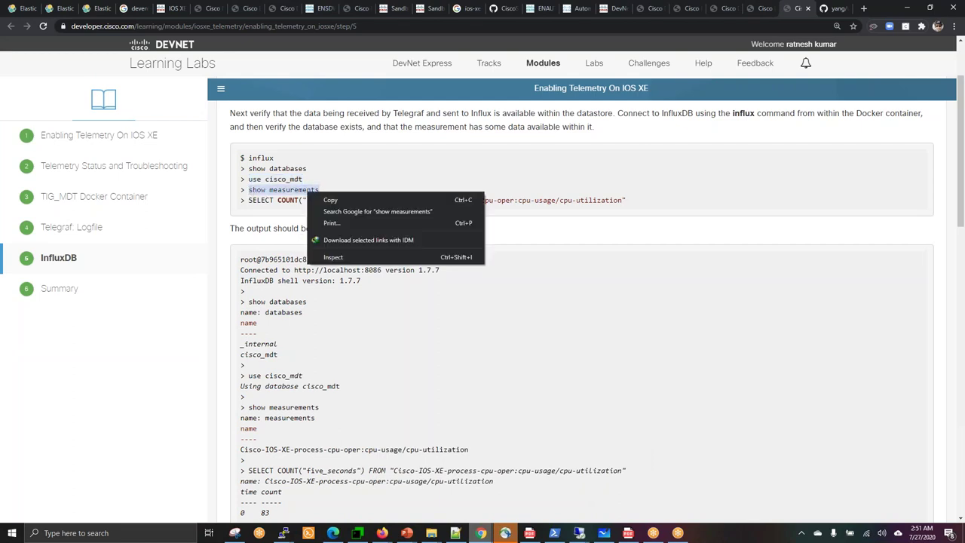
{"action": "left_click", "coordinate": [325, 200]}
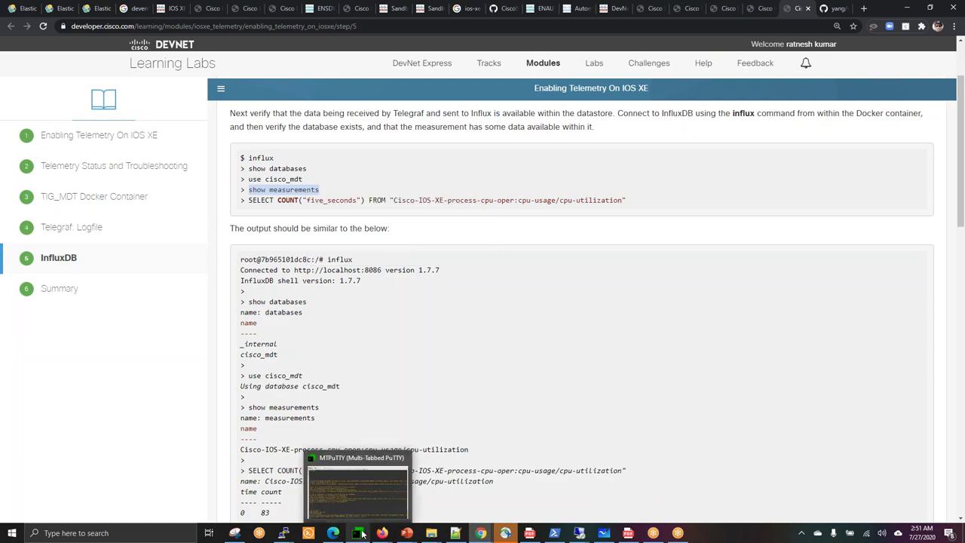
Run show measurements, listing the memory-statistic and cpu-utilization measurements.
{"action": "left_click", "coordinate": [357, 533]}
{"action": "right_click", "coordinate": [411, 431]}
{"action": "key", "text": "Return"}
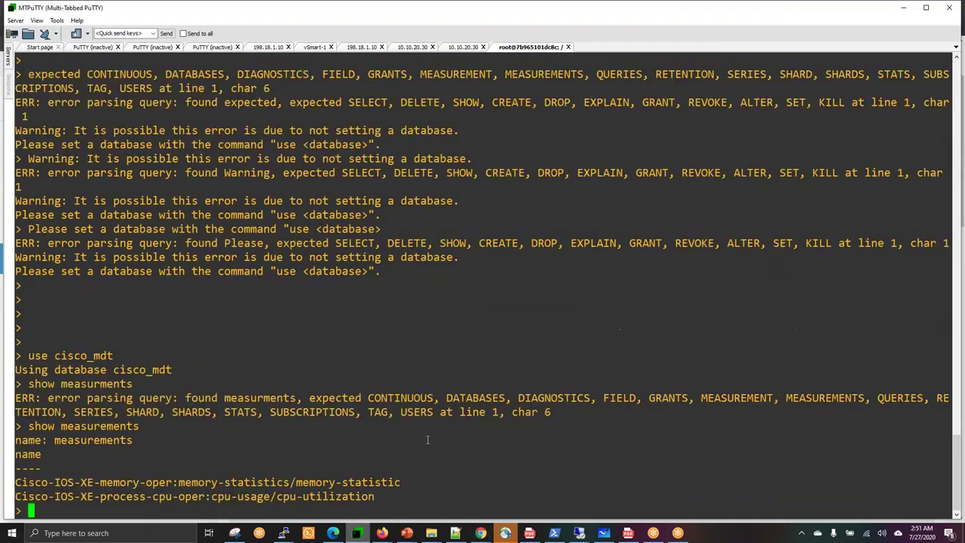
{"action": "key", "text": "Return"}
{"action": "key", "text": "Return"}
{"action": "key", "text": "Return"}
{"action": "key", "text": "Return"}
{"action": "key", "text": "Return"}
{"action": "key", "text": "Return"}
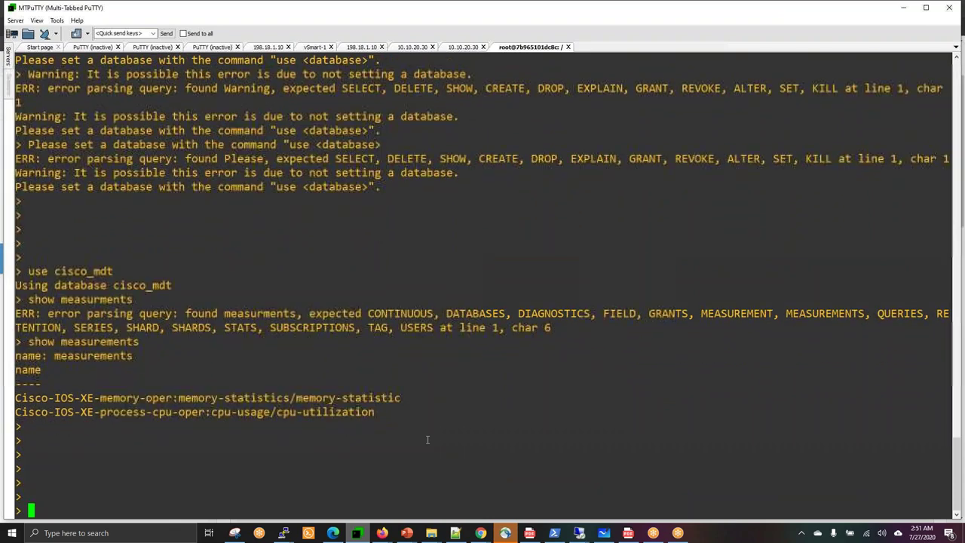
{"action": "double_click", "coordinate": [230, 414]}
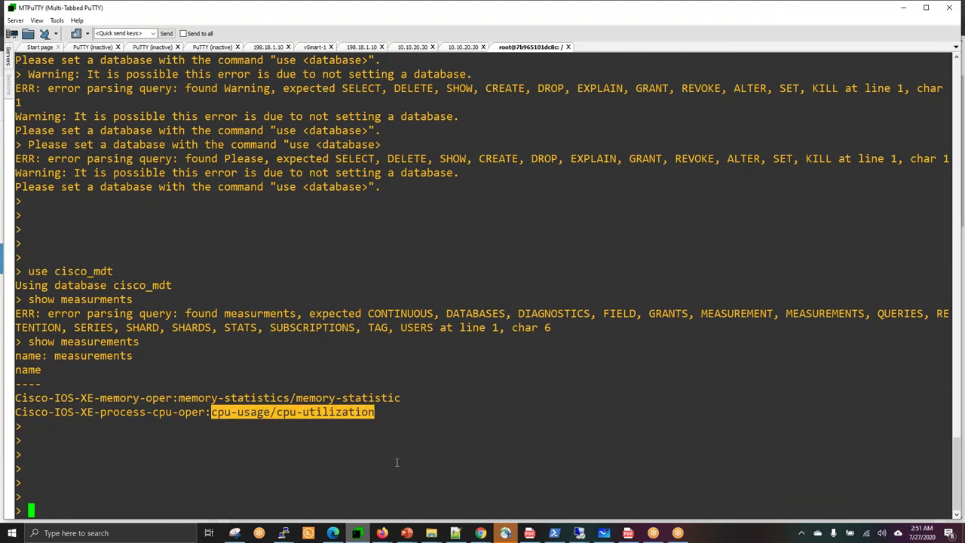
Copy the SELECT COUNT("five_seconds") CPU query from the lab and paste it at the prompt.
{"action": "left_click", "coordinate": [561, 500]}
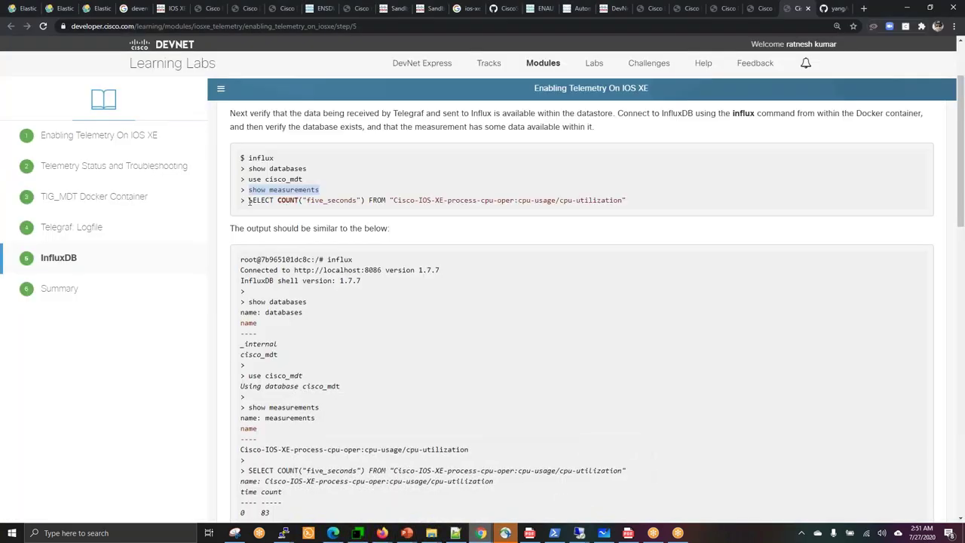
{"action": "left_click_drag", "start_coordinate": [249, 200], "coordinate": [623, 201]}
{"action": "right_click", "coordinate": [591, 201]}
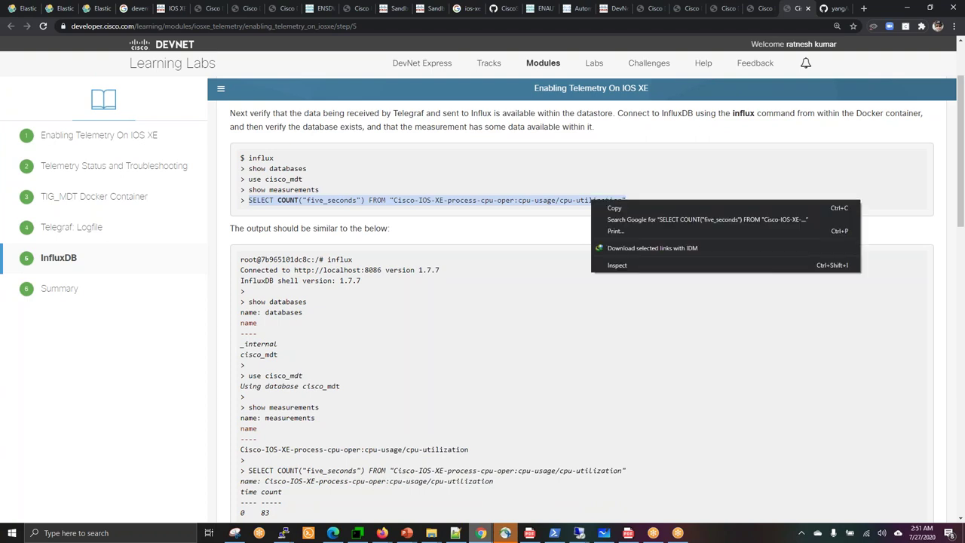
{"action": "left_click", "coordinate": [603, 209]}
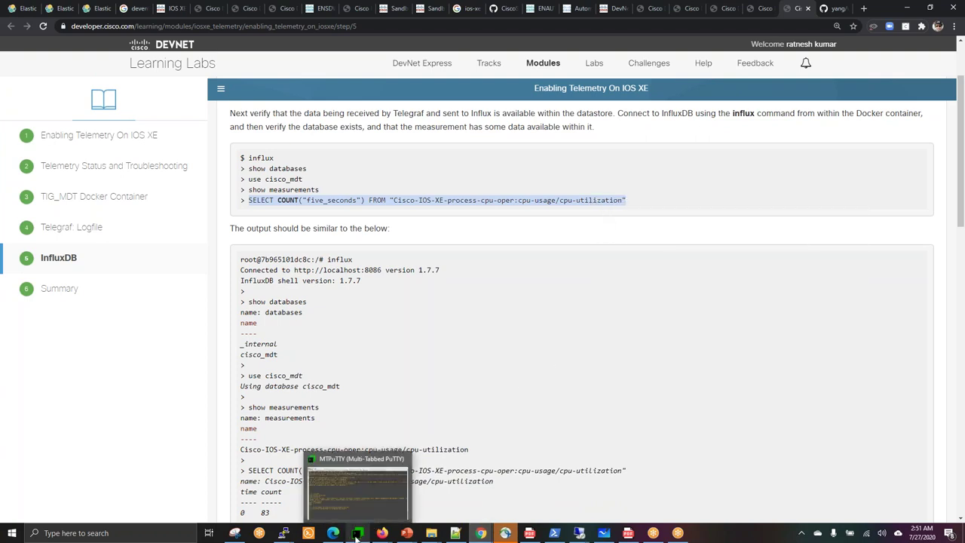
{"action": "left_click", "coordinate": [357, 534]}
{"action": "right_click", "coordinate": [392, 400]}
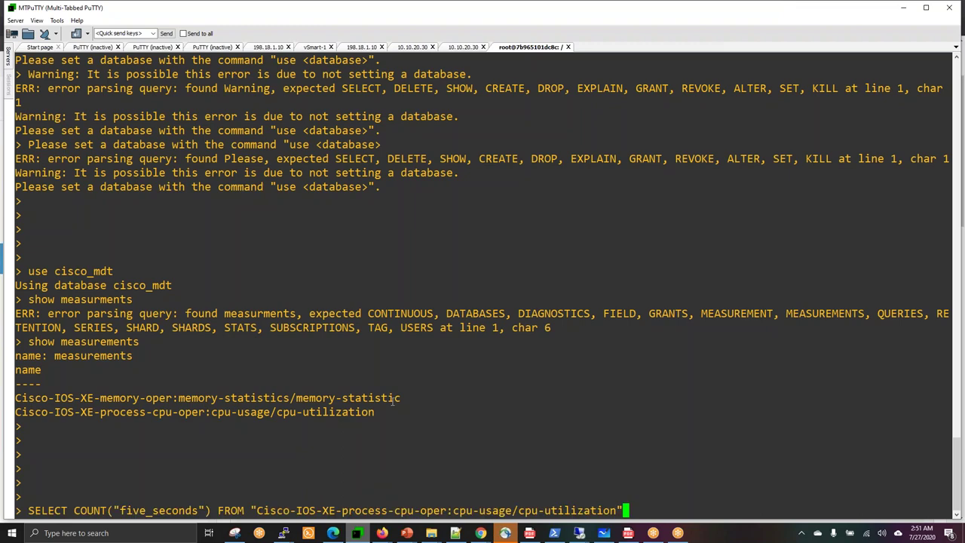
Run the SELECT COUNT("five_seconds") query four times, each returning 24077 CPU-utilization points.
{"action": "key", "text": "Return"}
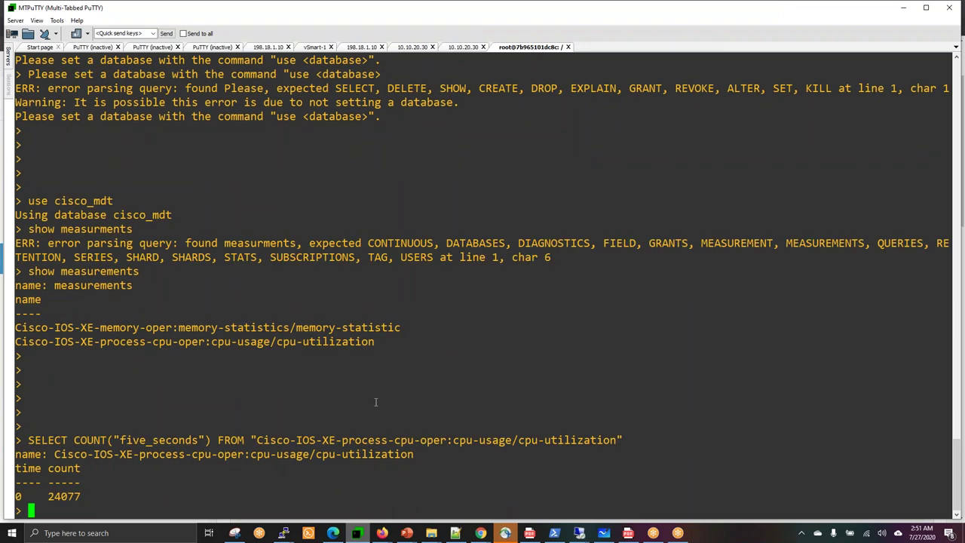
{"action": "right_click", "coordinate": [376, 402]}
{"action": "key", "text": "Return"}
{"action": "right_click", "coordinate": [375, 401]}
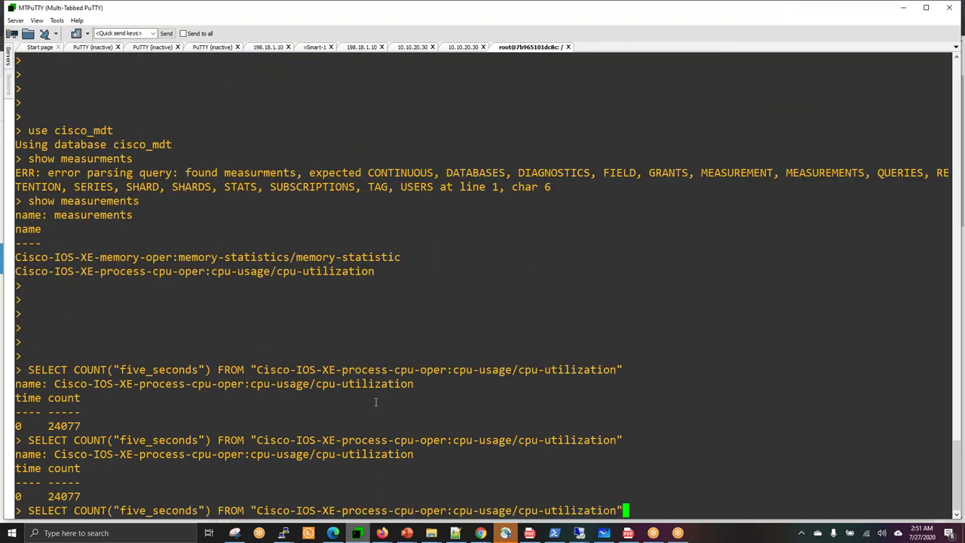
{"action": "key", "text": "Return"}
{"action": "right_click", "coordinate": [375, 402]}
{"action": "key", "text": "Return"}
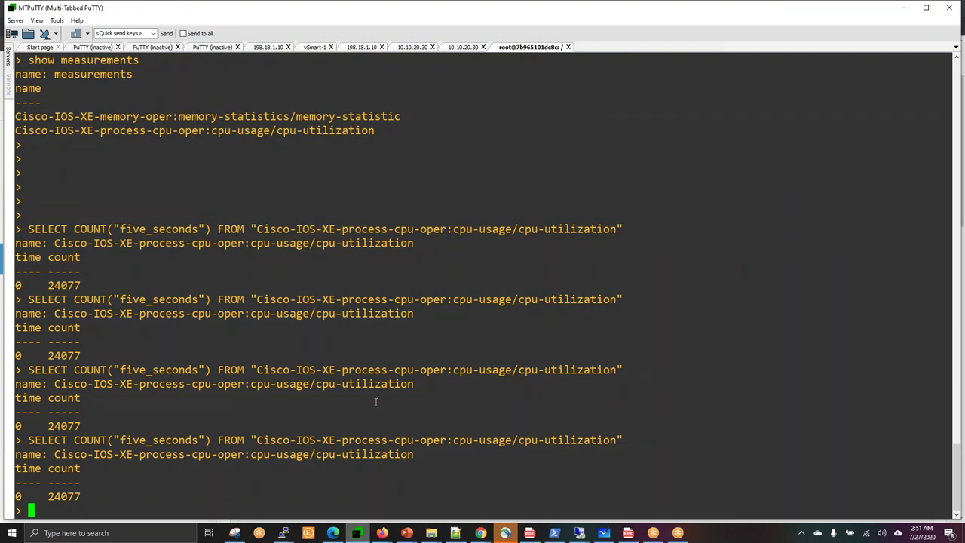
{"action": "key", "text": "Return"}
{"action": "key", "text": "Return"}
{"action": "key", "text": "Return"}
{"action": "key", "text": "Return"}
{"action": "key", "text": "Return"}
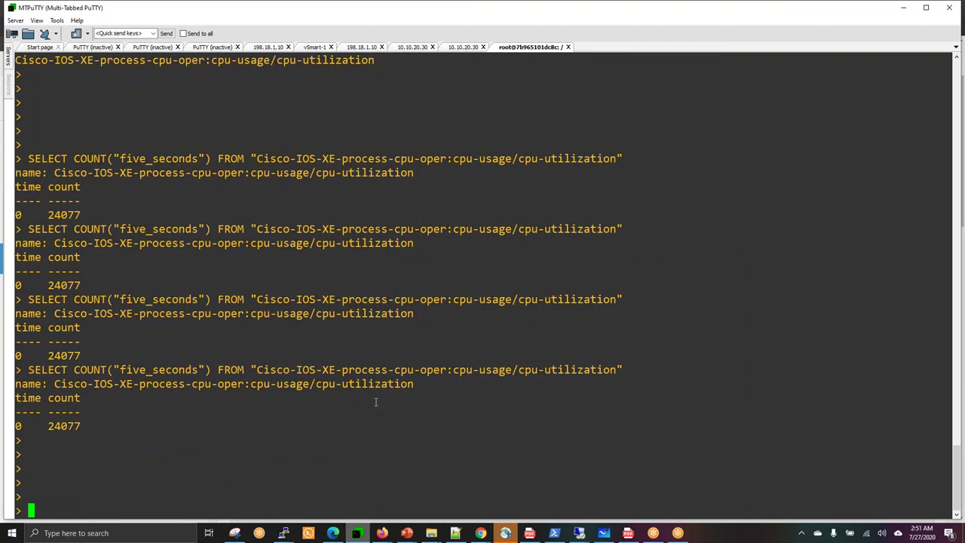
{"action": "key", "text": "Return"}
{"action": "key", "text": "Return"}
{"action": "key", "text": "Return"}
{"action": "key", "text": "Return"}
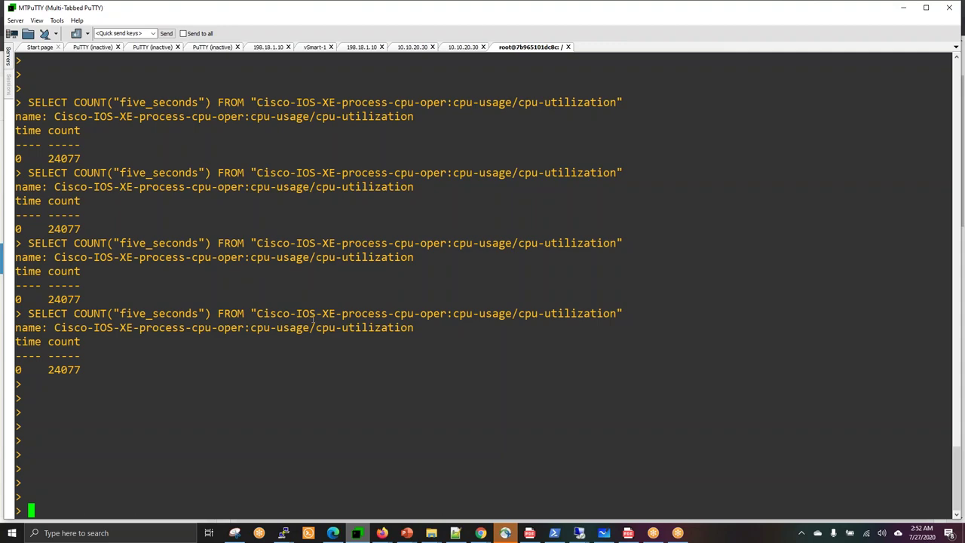
Rerun show telemetry ietf subscription all twice on the 10.10.20.30 router session.
{"action": "left_click", "coordinate": [464, 47]}
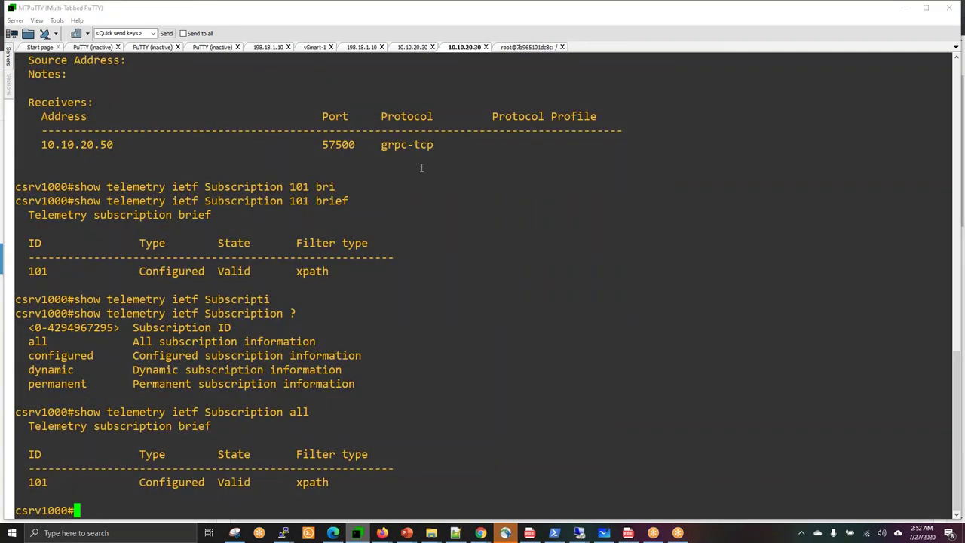
{"action": "key", "text": "Up"}
{"action": "key", "text": "Return"}
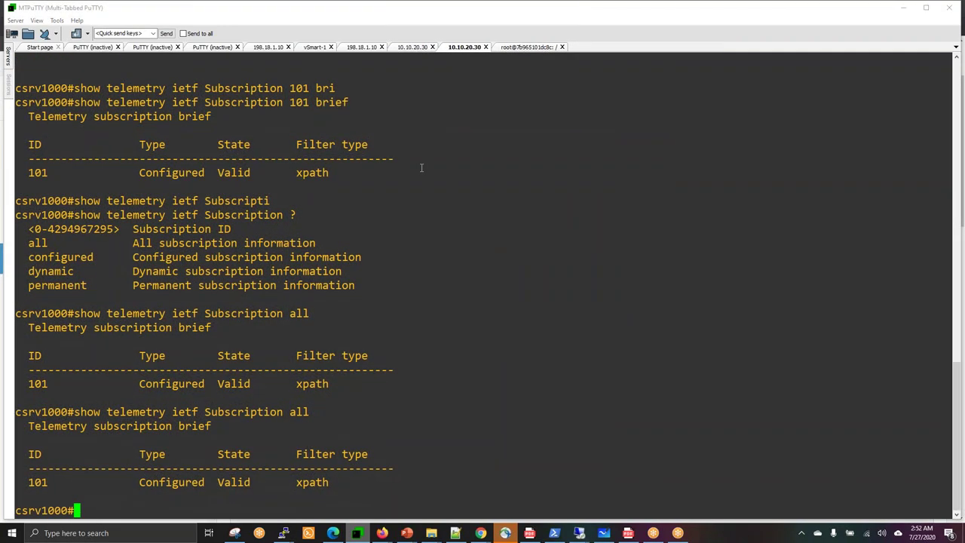
{"action": "key", "text": "Up"}
{"action": "key", "text": "Return"}
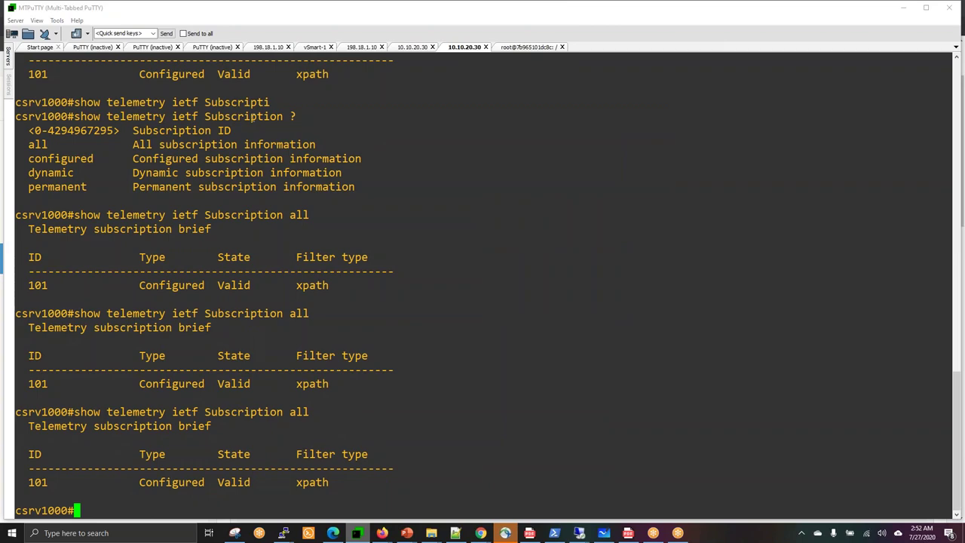
Return to the container's influx session and review the four 24077 count results.
{"action": "left_click", "coordinate": [516, 47]}
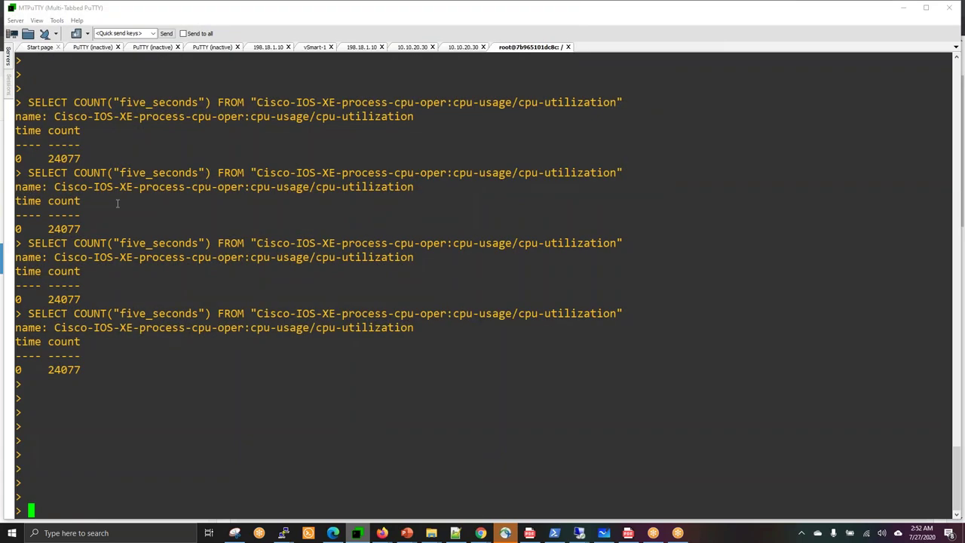
{"action": "left_click_drag", "start_coordinate": [117, 203], "coordinate": [214, 382]}
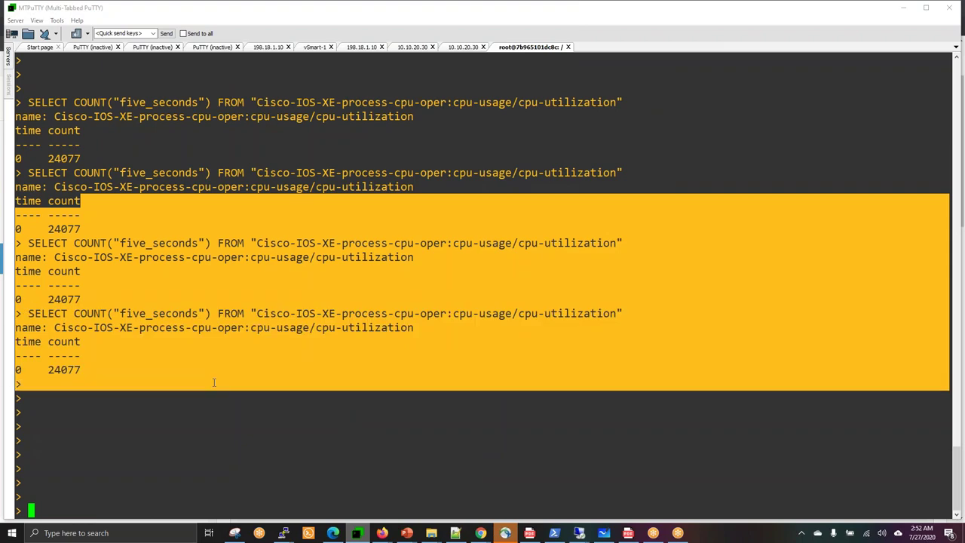
{"action": "left_click", "coordinate": [214, 383]}
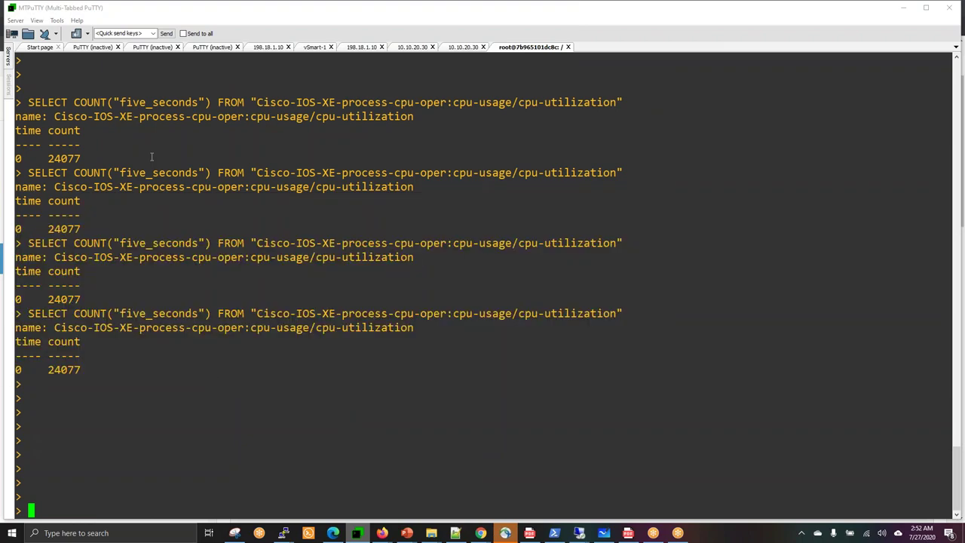
{"action": "left_click_drag", "start_coordinate": [66, 89], "coordinate": [157, 366]}
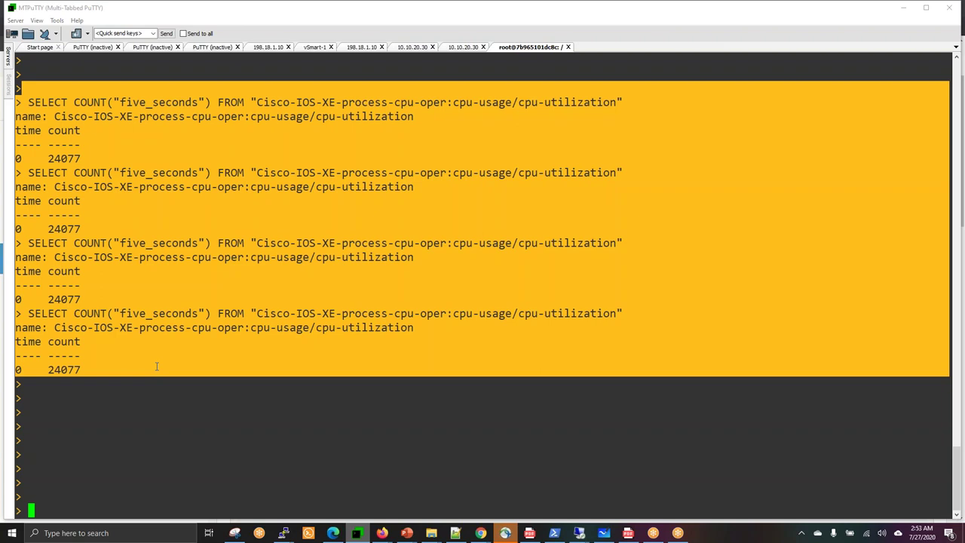
{"action": "left_click", "coordinate": [809, 174]}
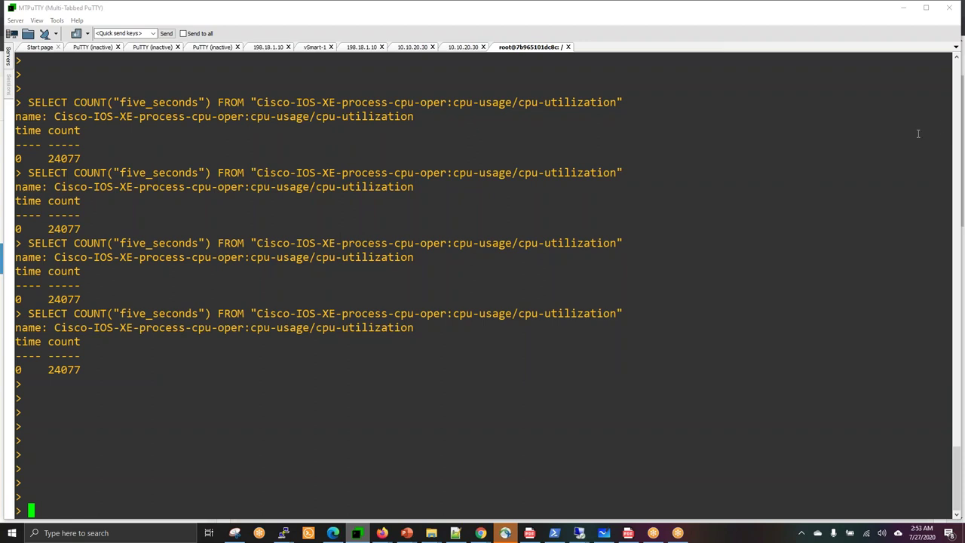